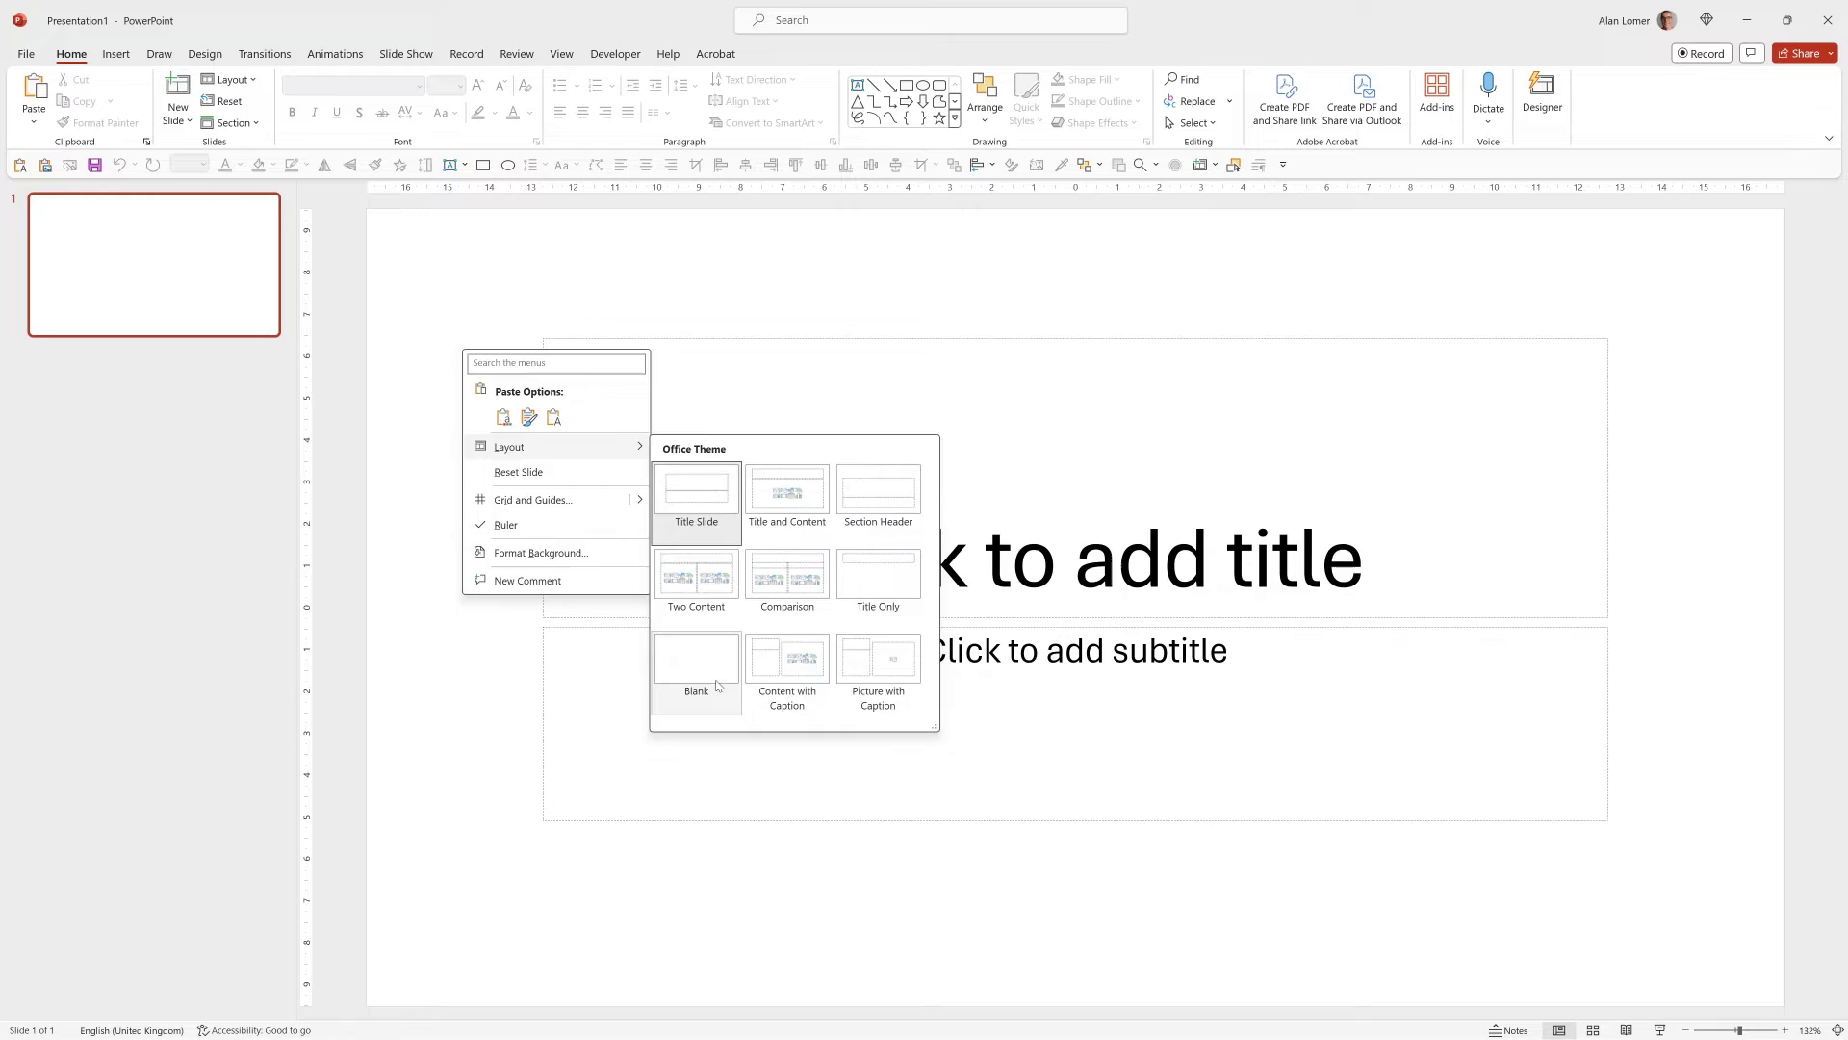
# Apply a blank layout and fill slide 1's background solid black (Text 1, Lighter 5%)
pyautogui.click(716, 685)
pyautogui.rightClick(716, 685)
pyautogui.click(810, 880)
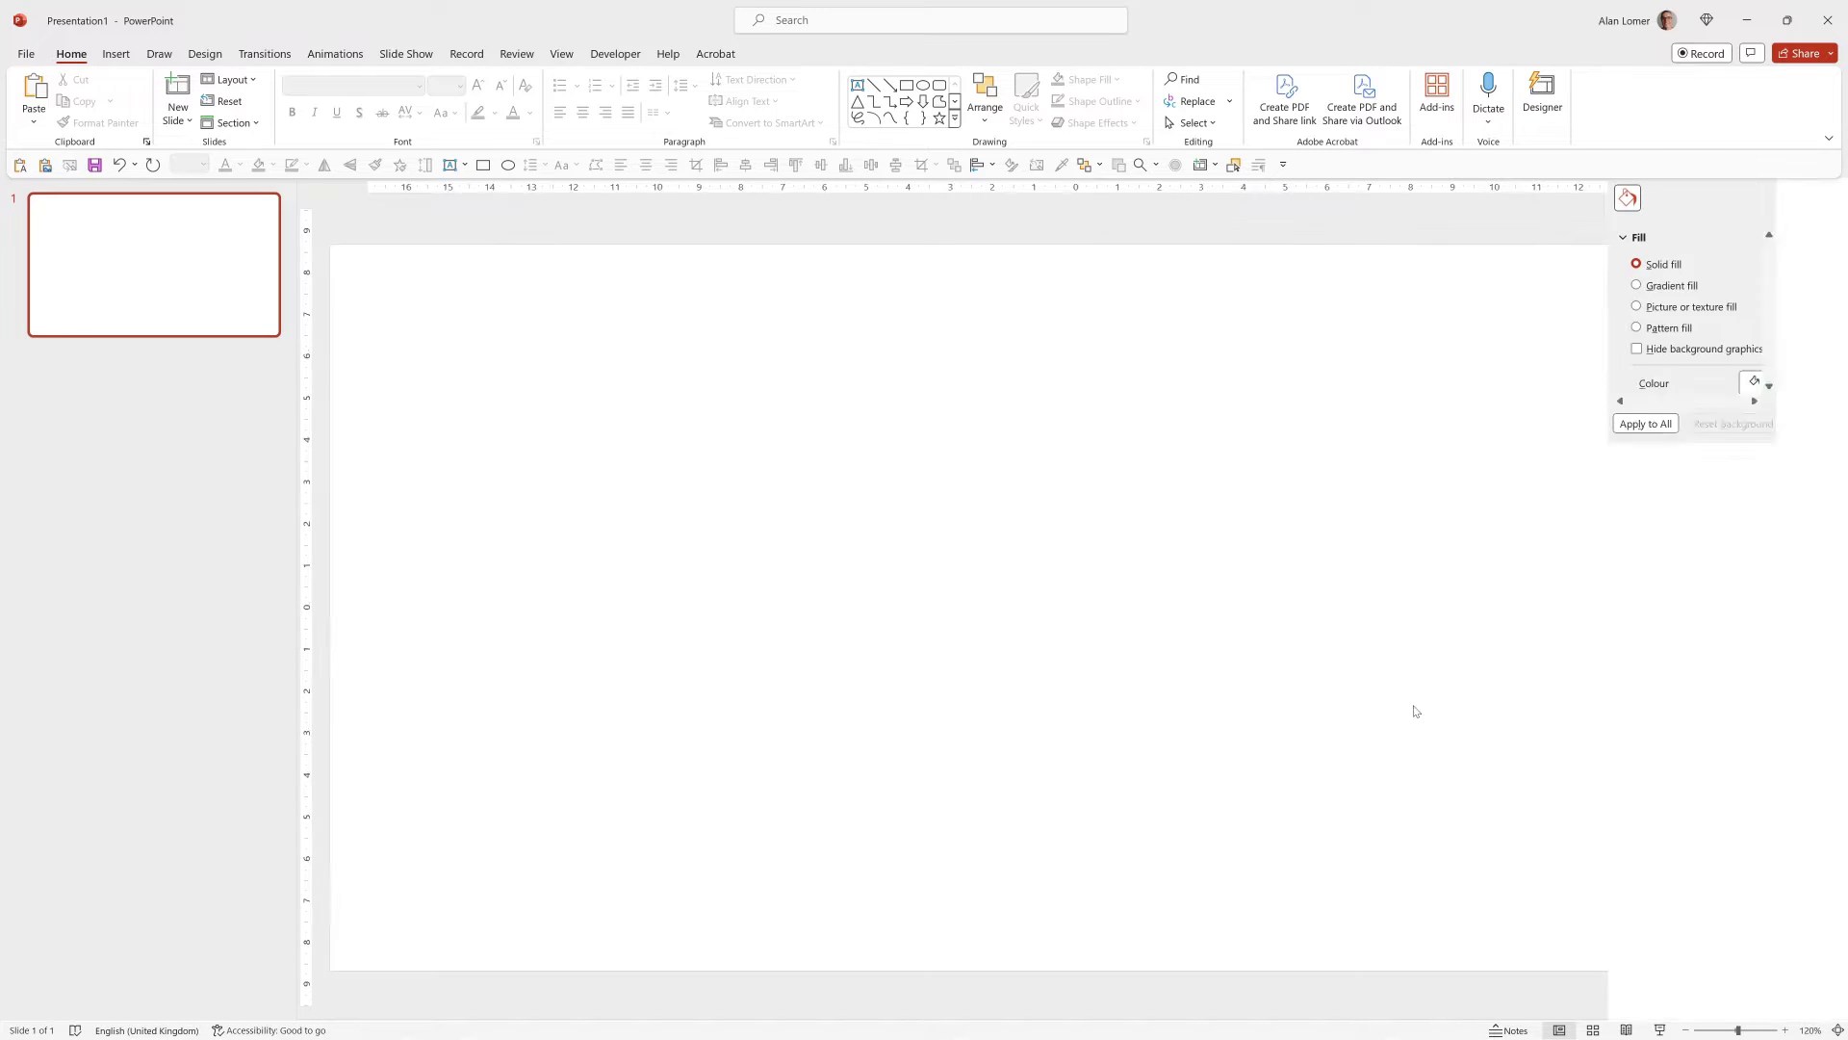
pyautogui.click(1802, 412)
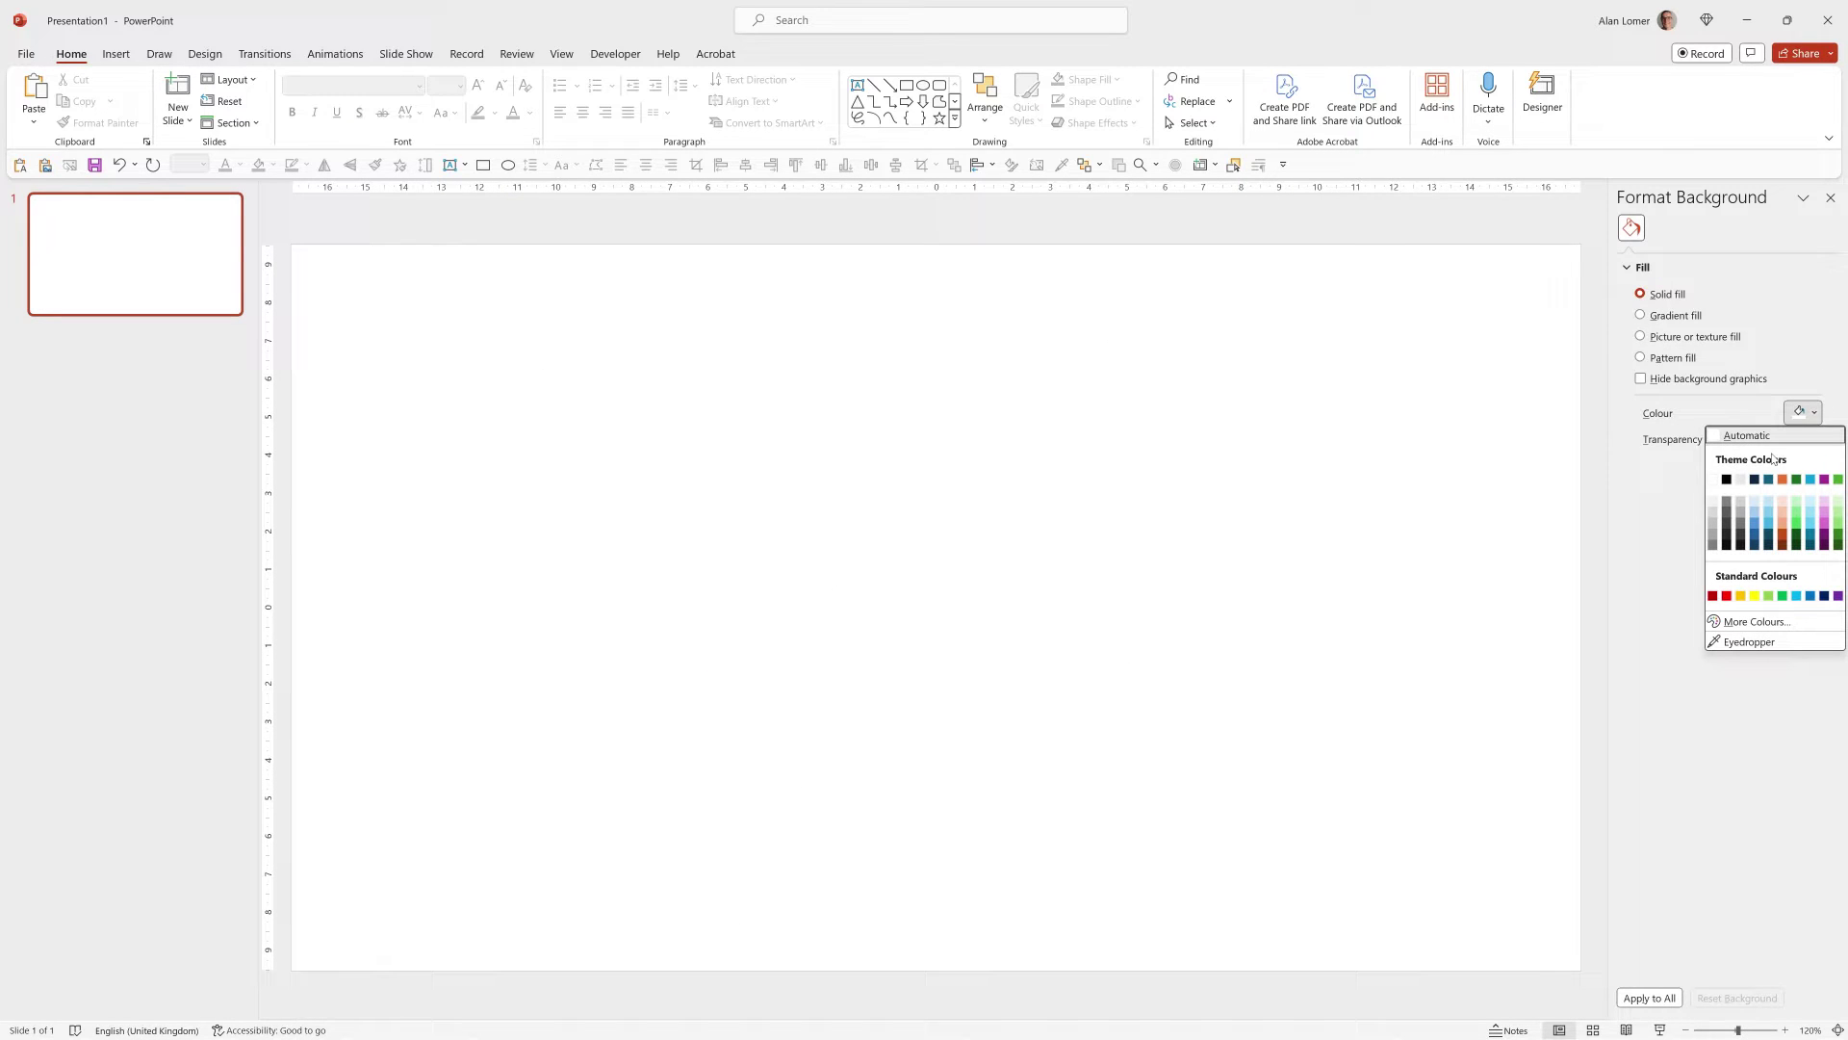
pyautogui.click(1727, 545)
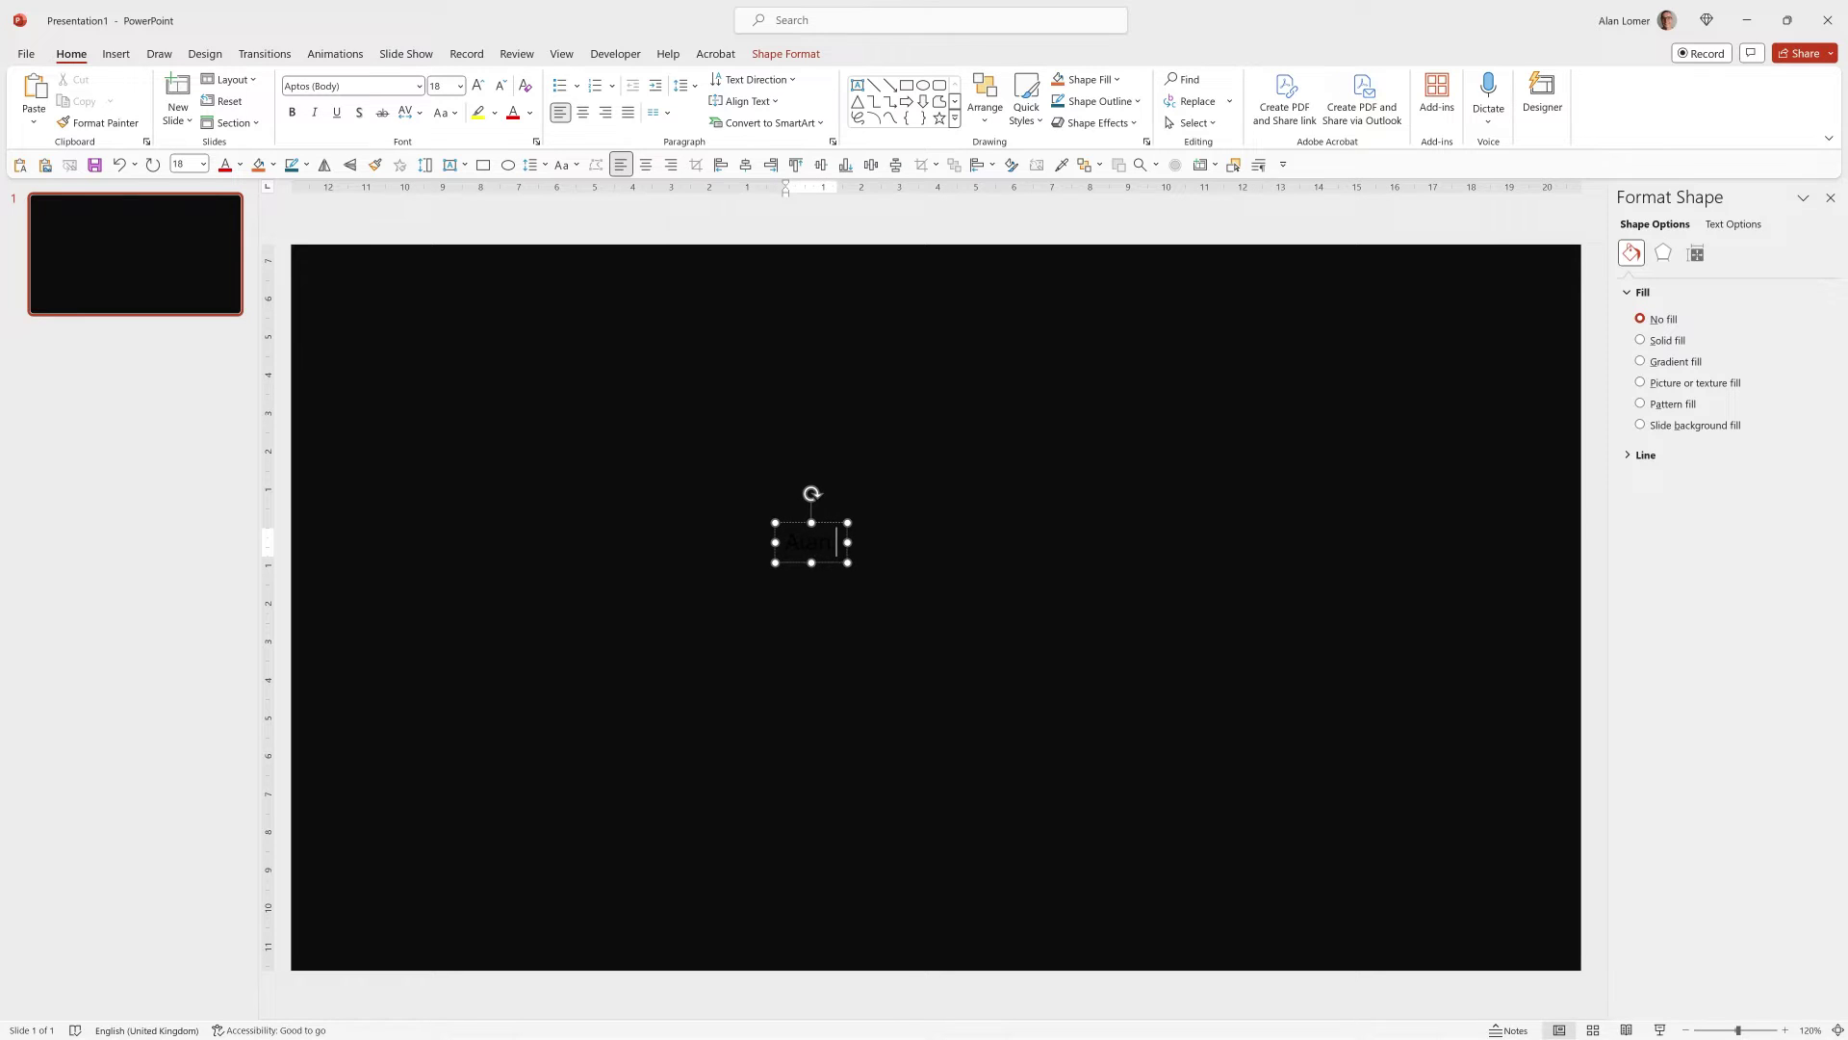
# Format the name as white, bold, 60 pt Poppins
pyautogui.hotkey('ctrl', 'a')
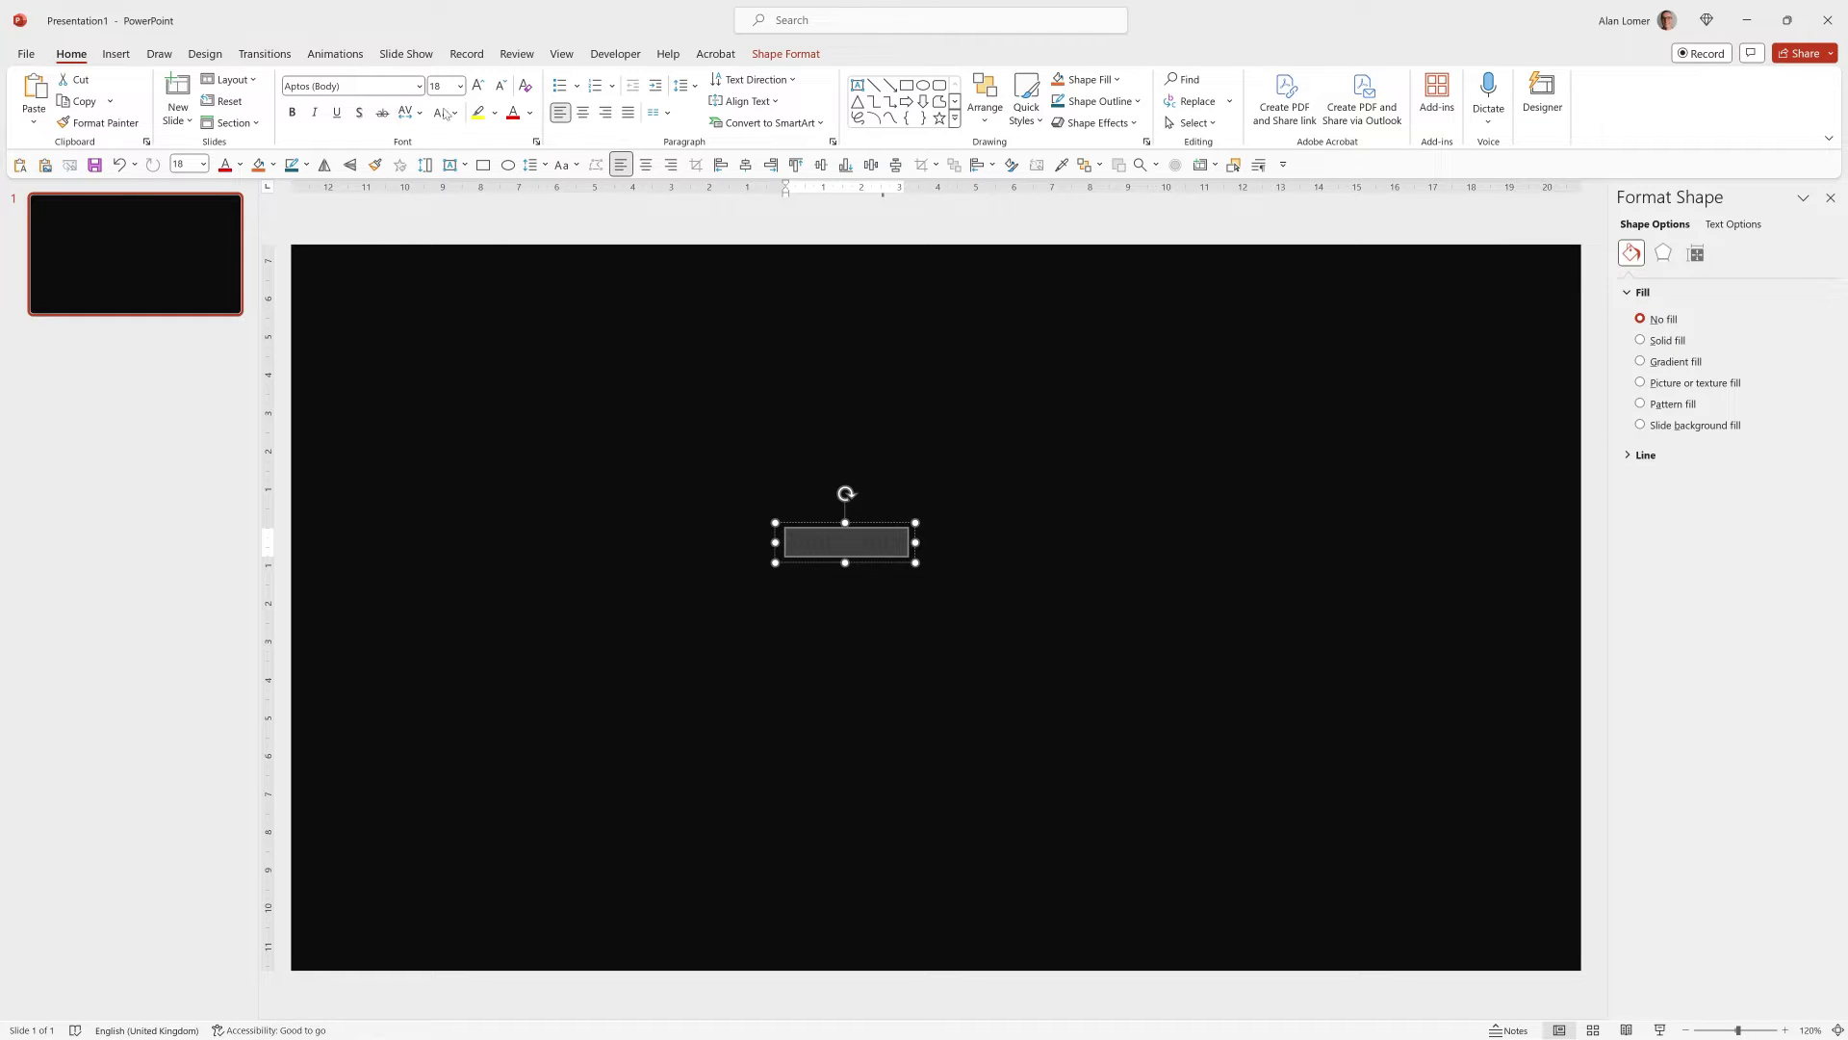
pyautogui.click(530, 113)
pyautogui.click(514, 161)
pyautogui.click(363, 84)
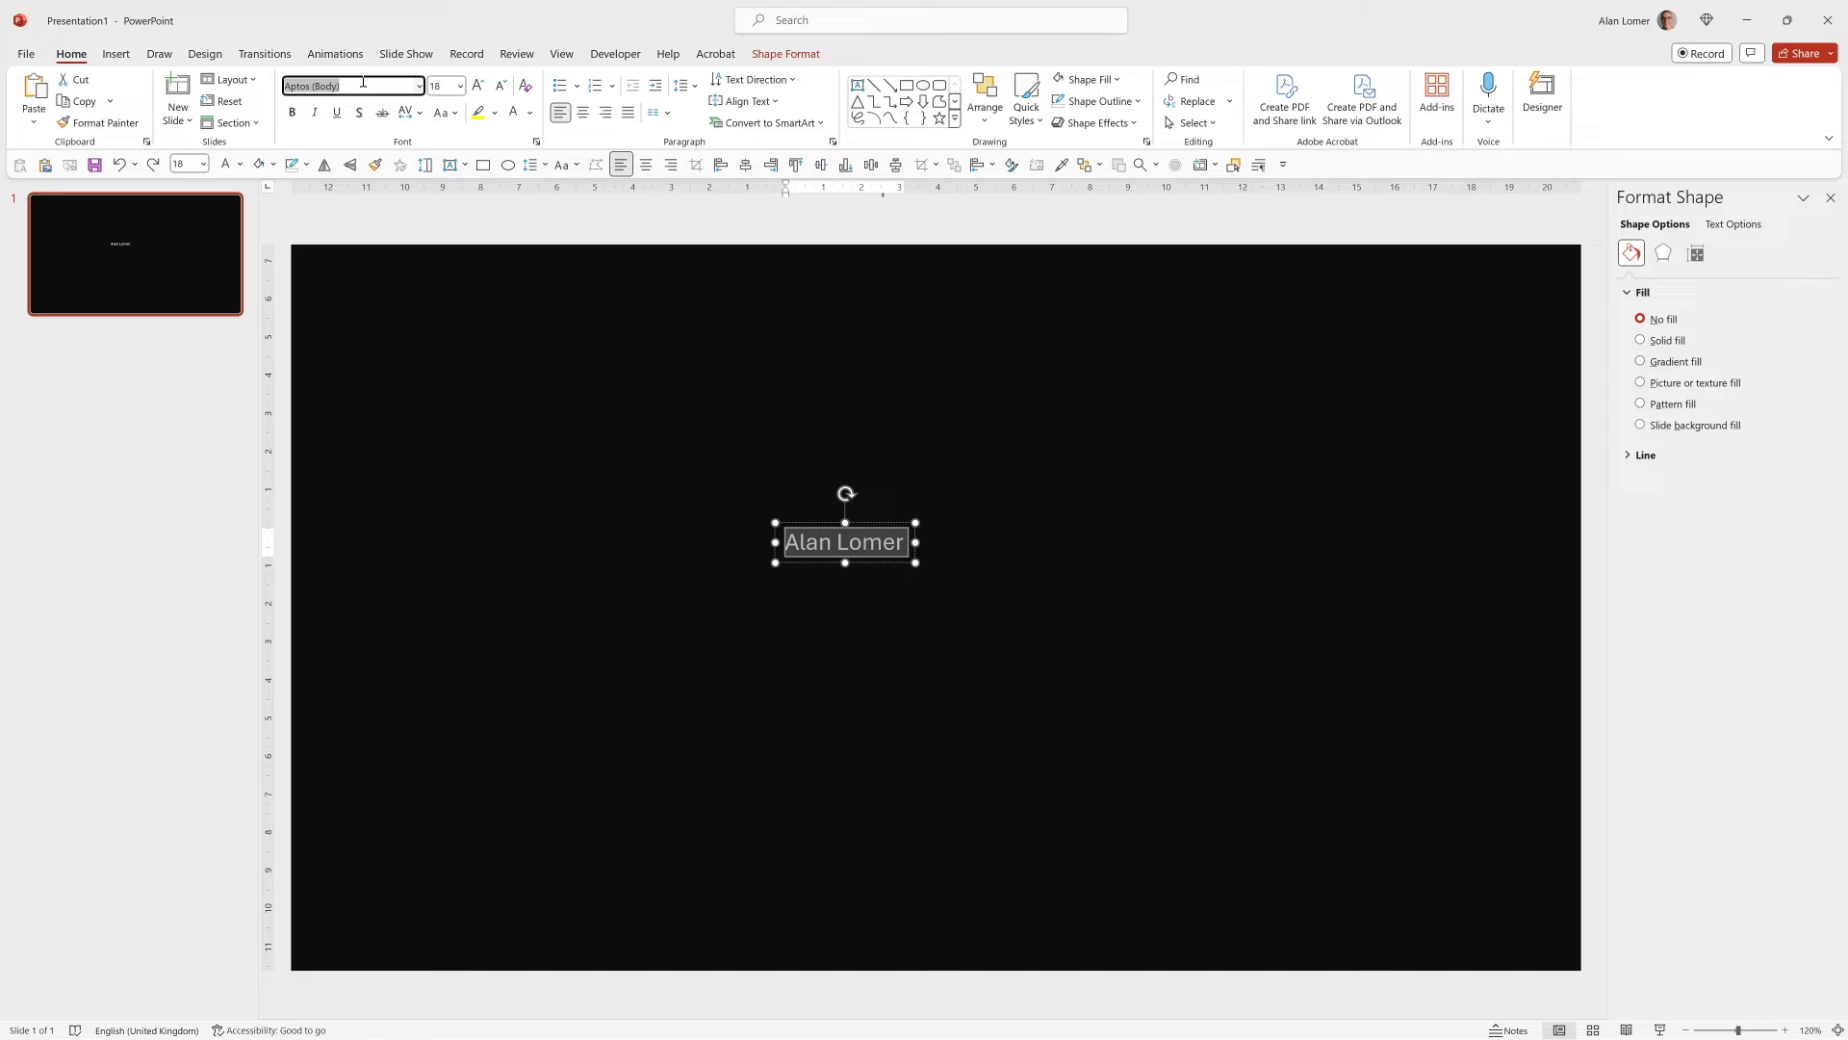
pyautogui.write('Poppins')
pyautogui.press('Return')
pyautogui.click(448, 87)
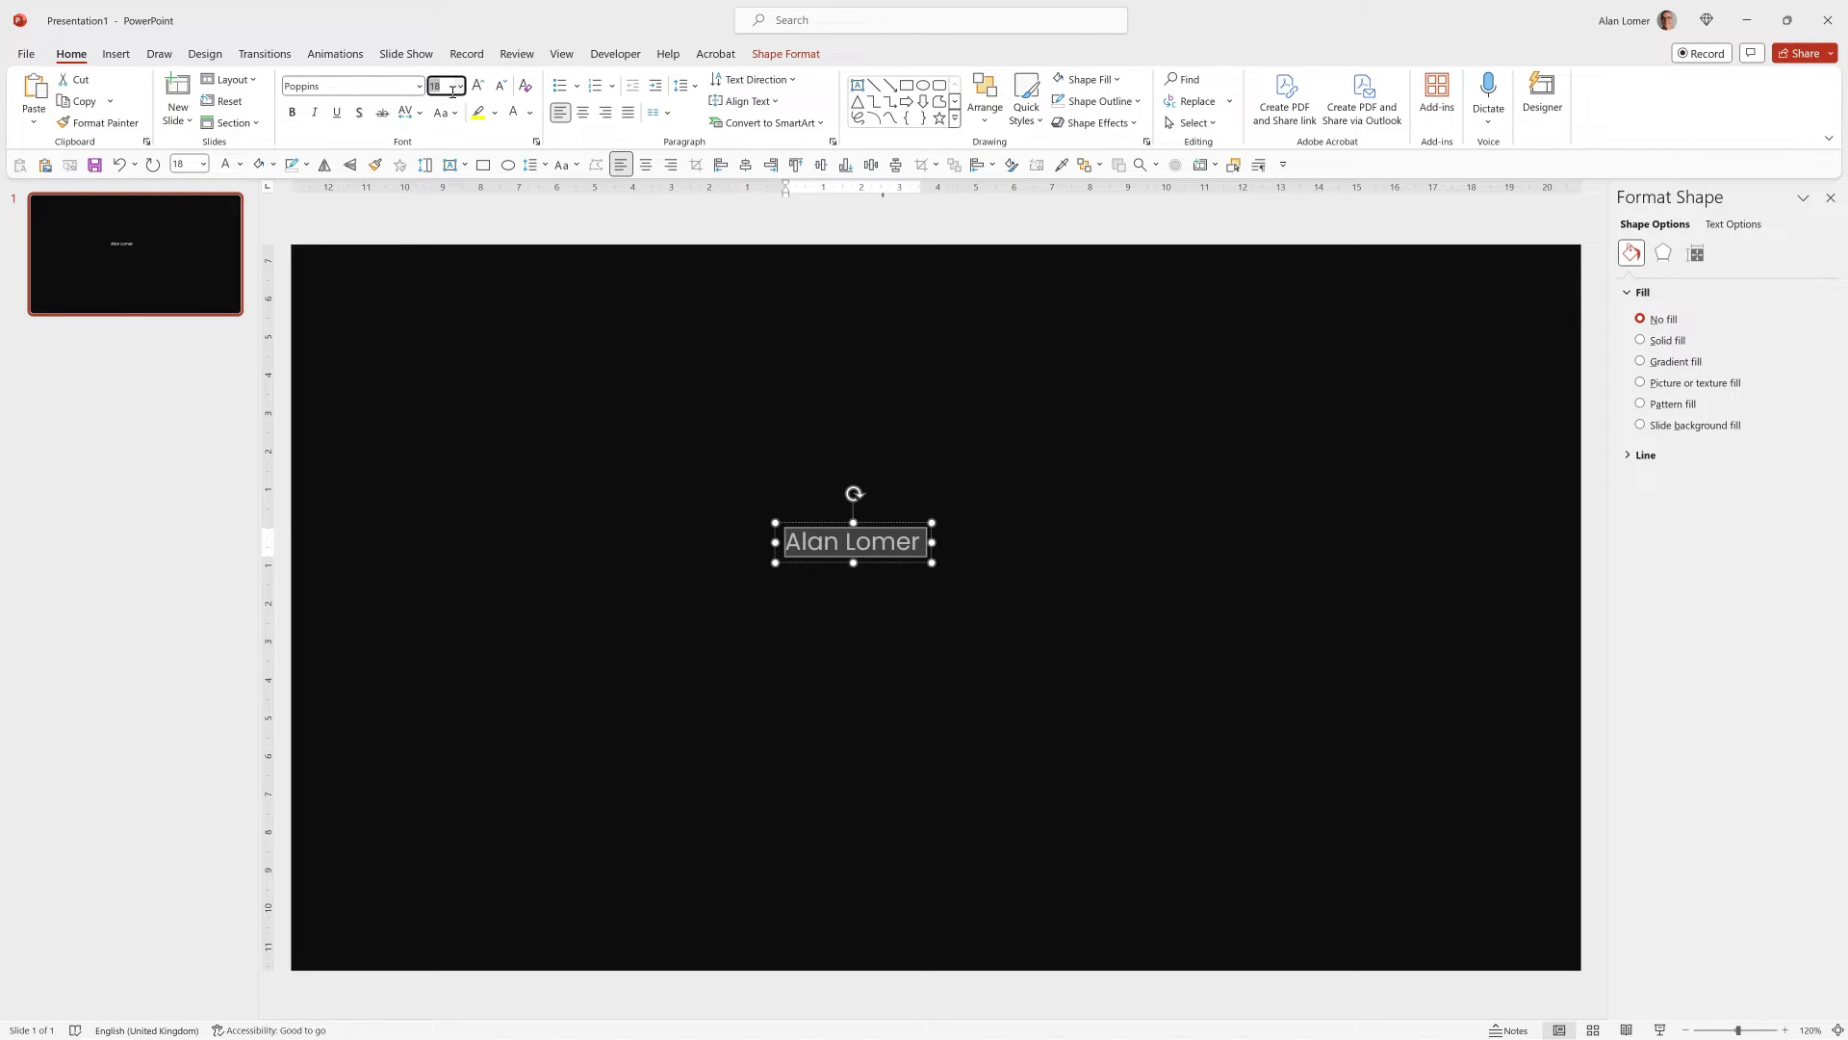
pyautogui.press('Return')
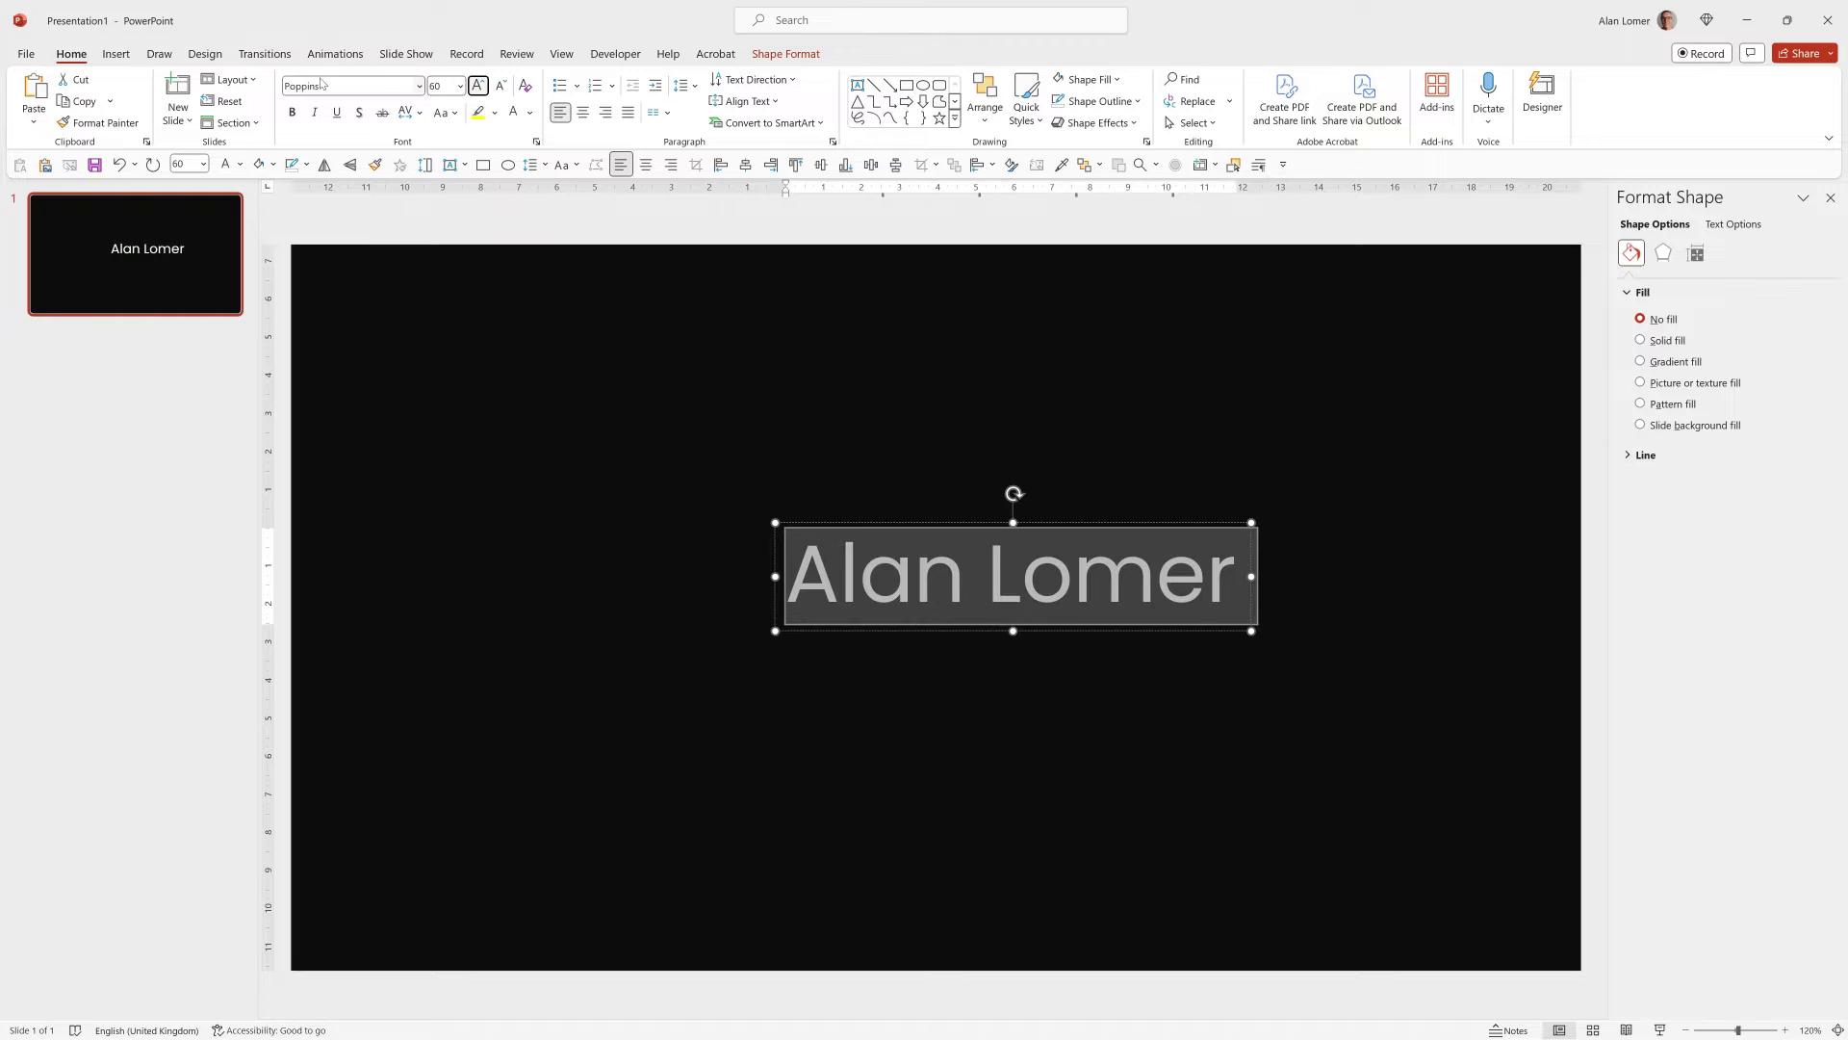
pyautogui.hotkey('ctrl', 'b')
# Centre the name's text box horizontally and vertically on the slide
pyautogui.click(984, 101)
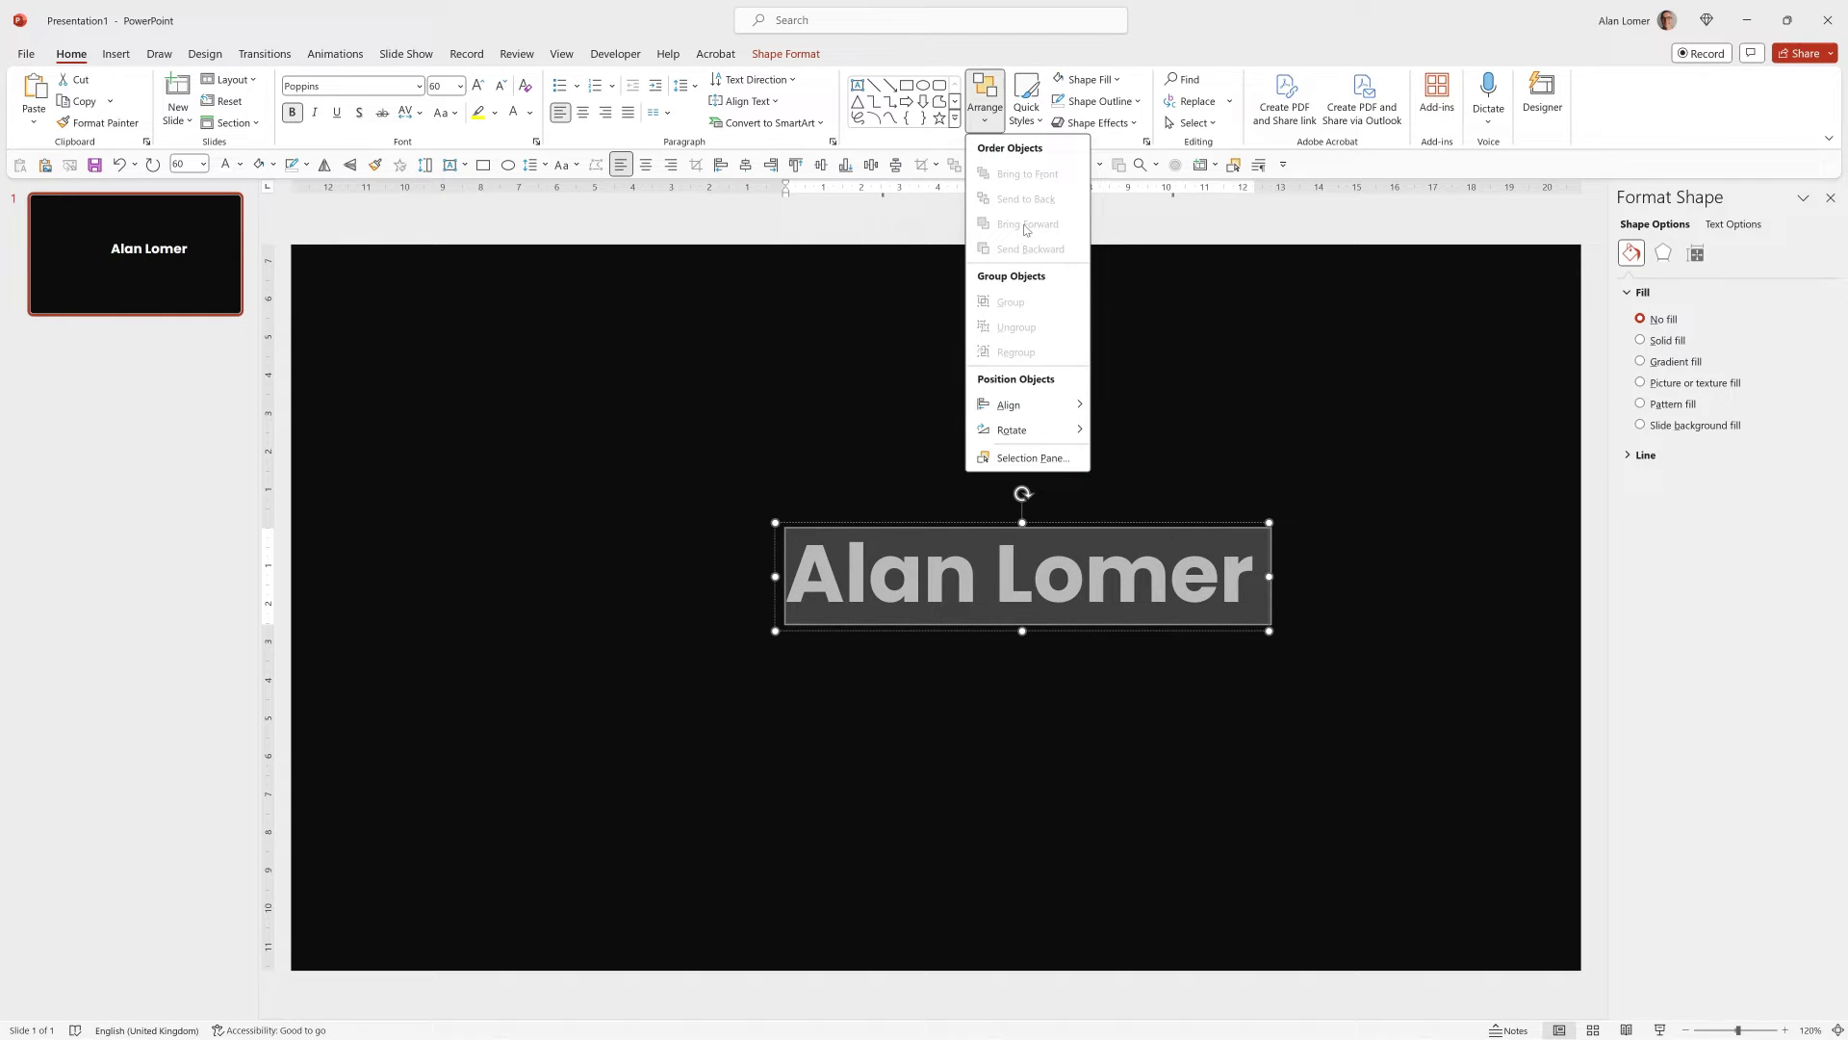
pyautogui.moveTo(1041, 419)
pyautogui.click(1149, 431)
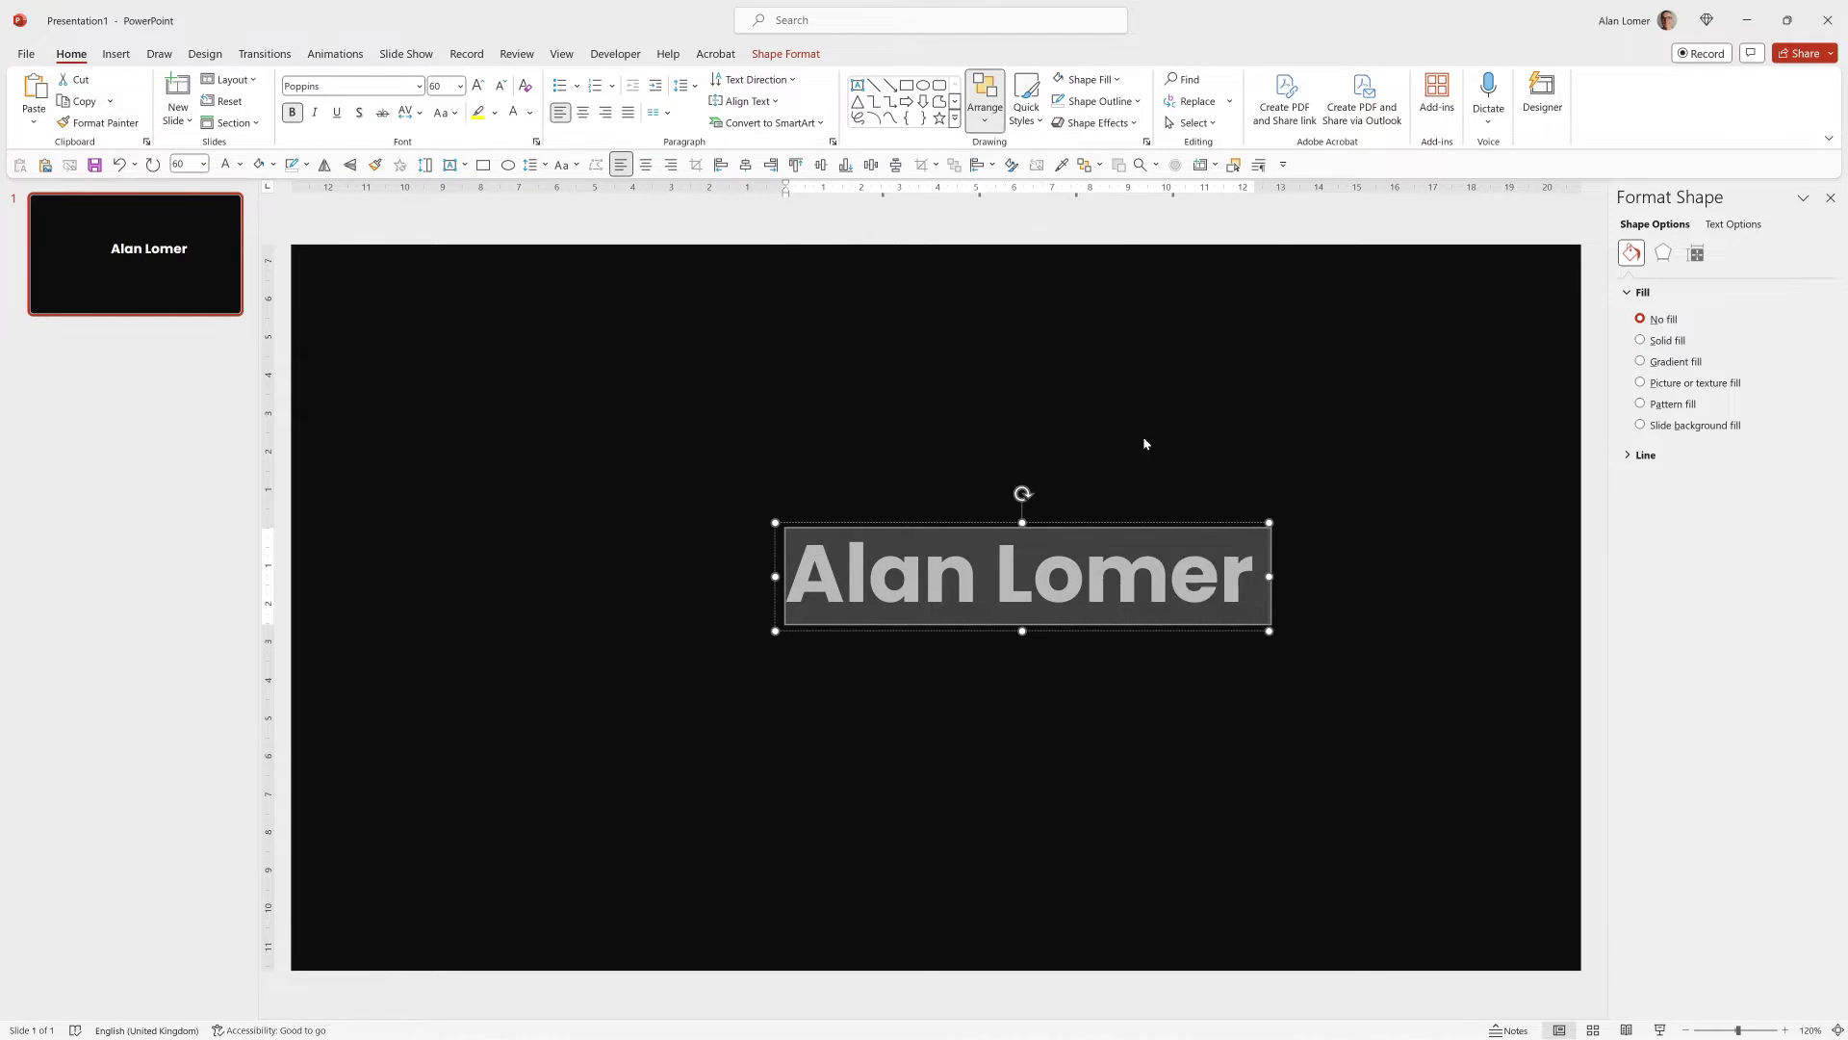
pyautogui.click(985, 102)
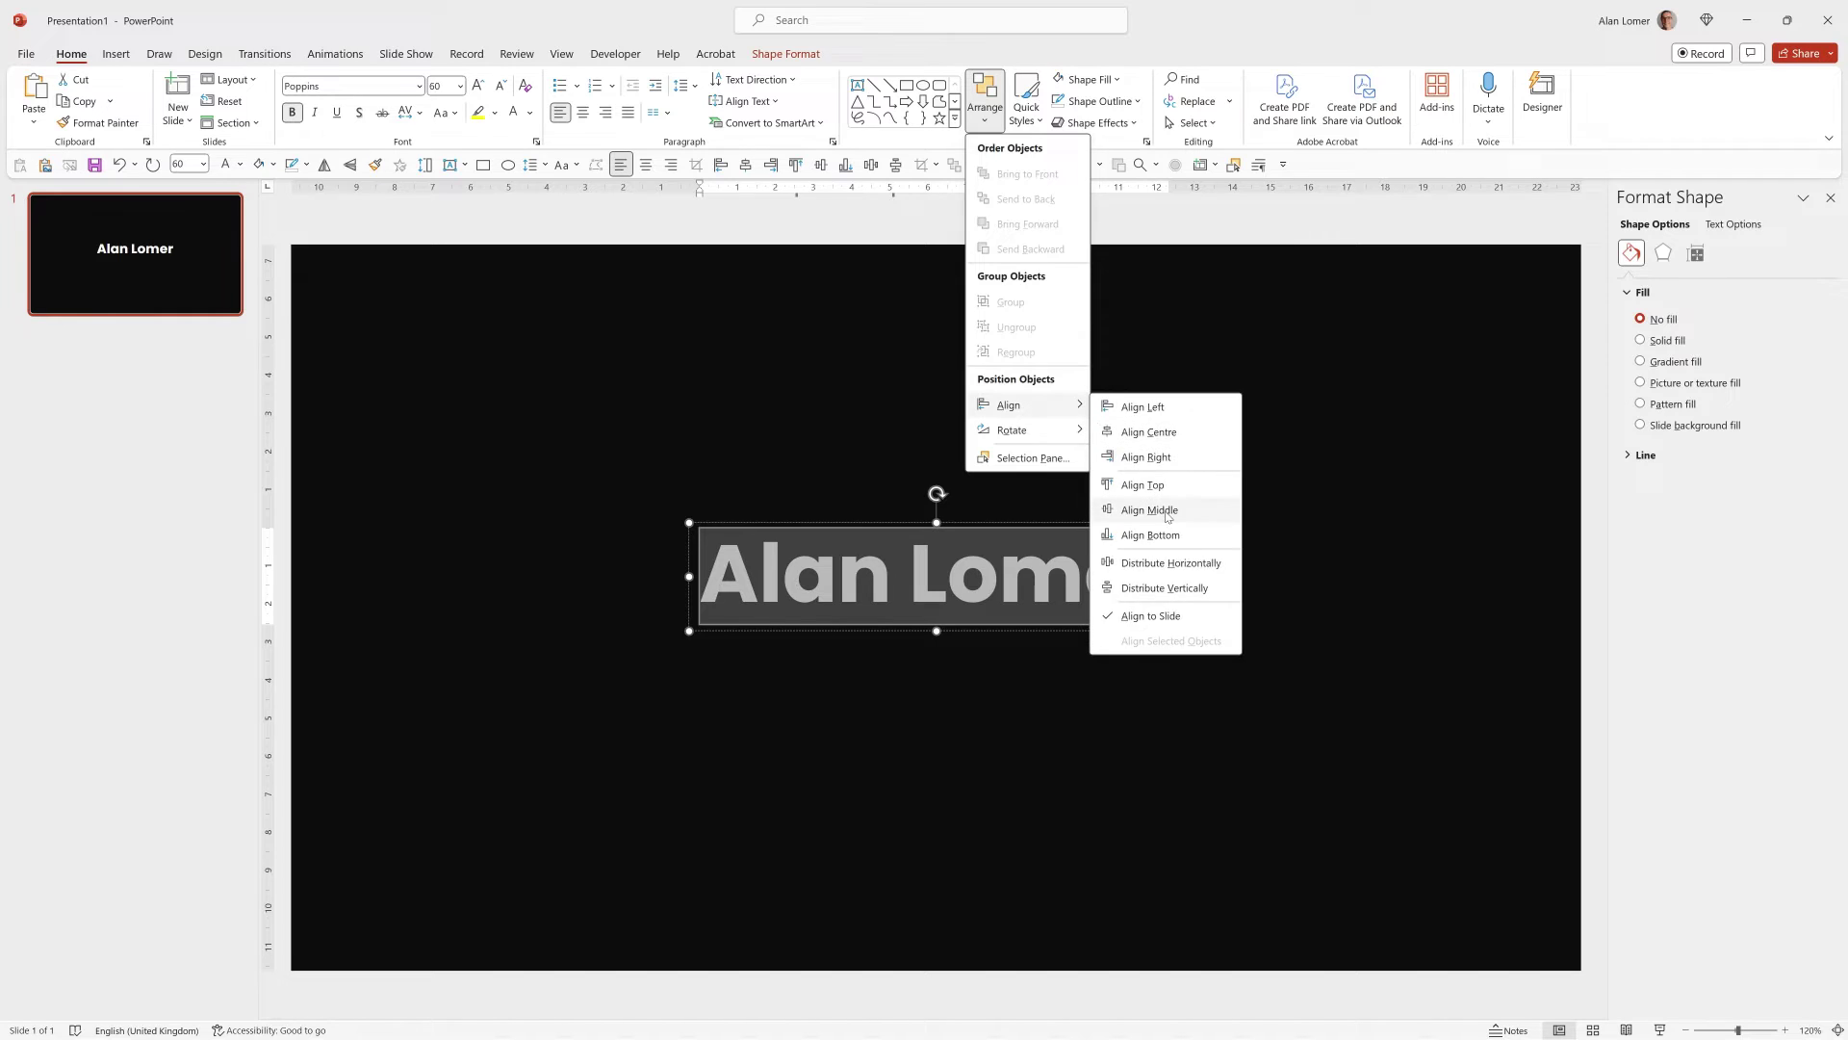
pyautogui.click(1150, 510)
pyautogui.click(171, 269)
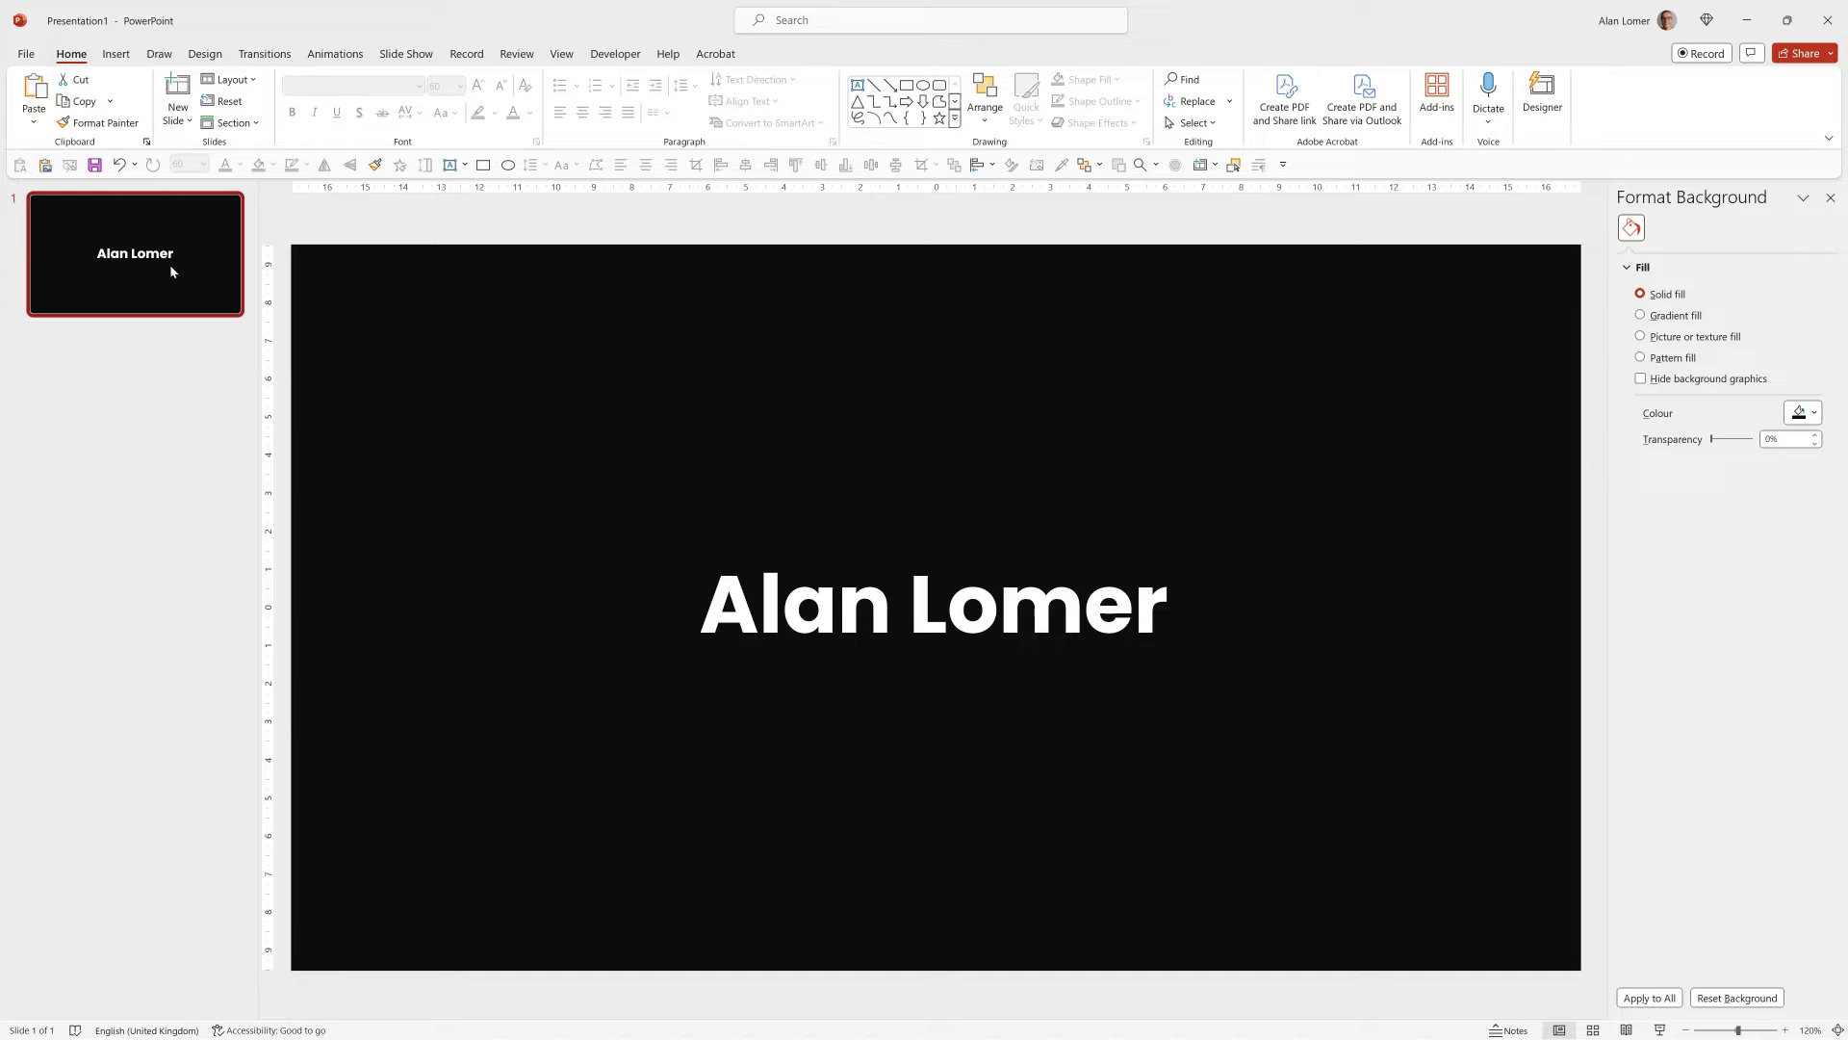
# Duplicate the slide and place a rectangle over the top half of the name
pyautogui.hotkey('ctrl', 'd')
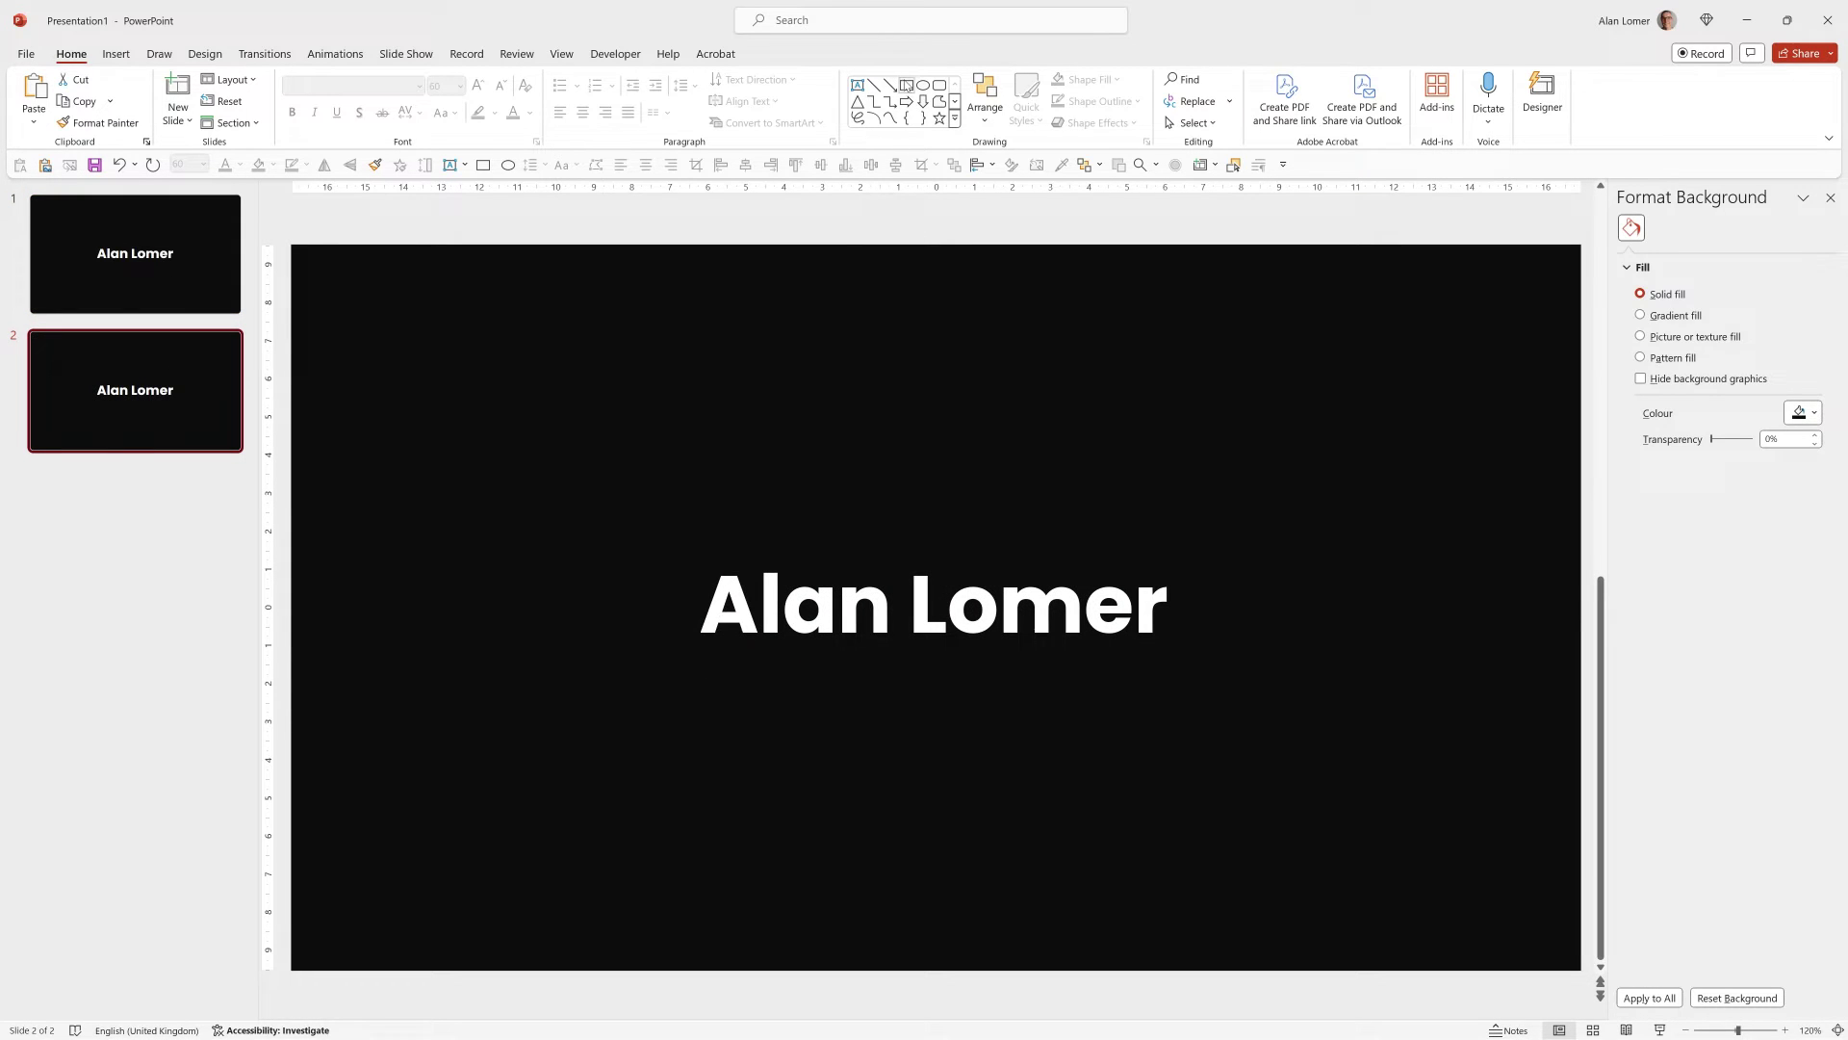
pyautogui.click(906, 85)
pyautogui.moveTo(576, 381); pyautogui.dragTo(1298, 547)
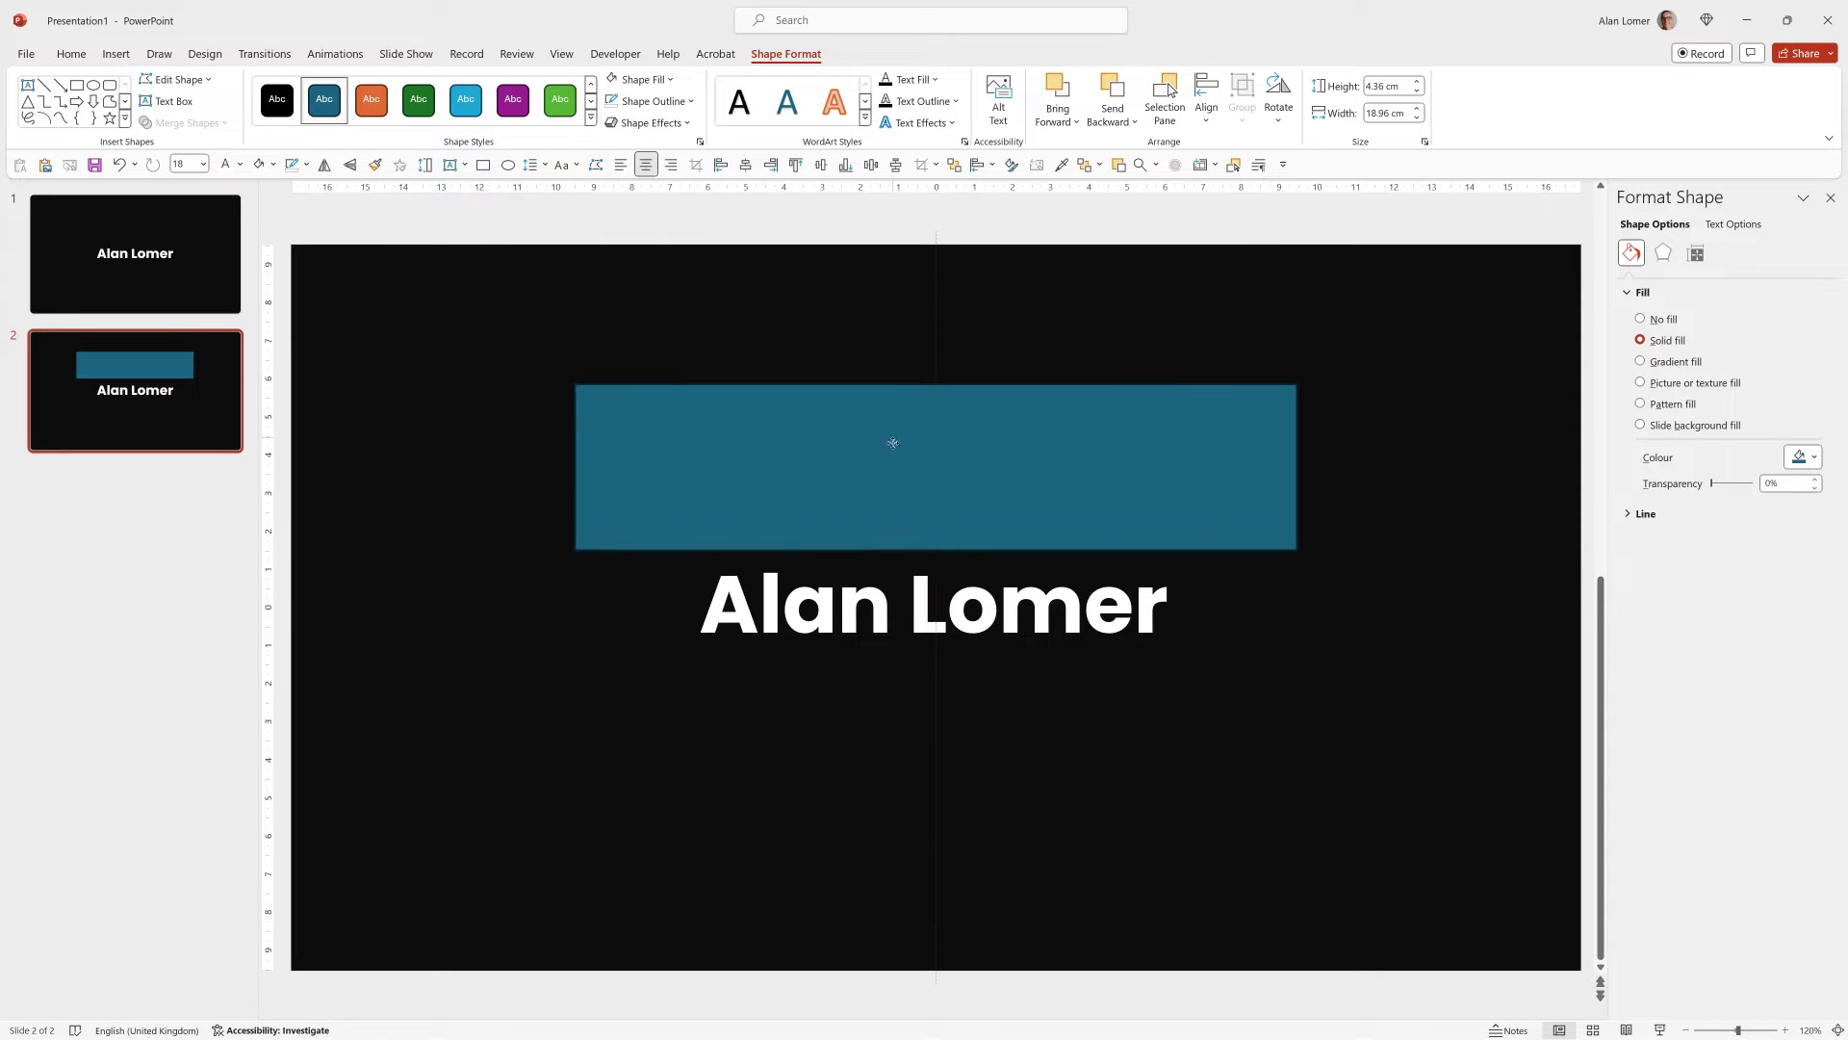
pyautogui.moveTo(892, 441); pyautogui.dragTo(897, 495)
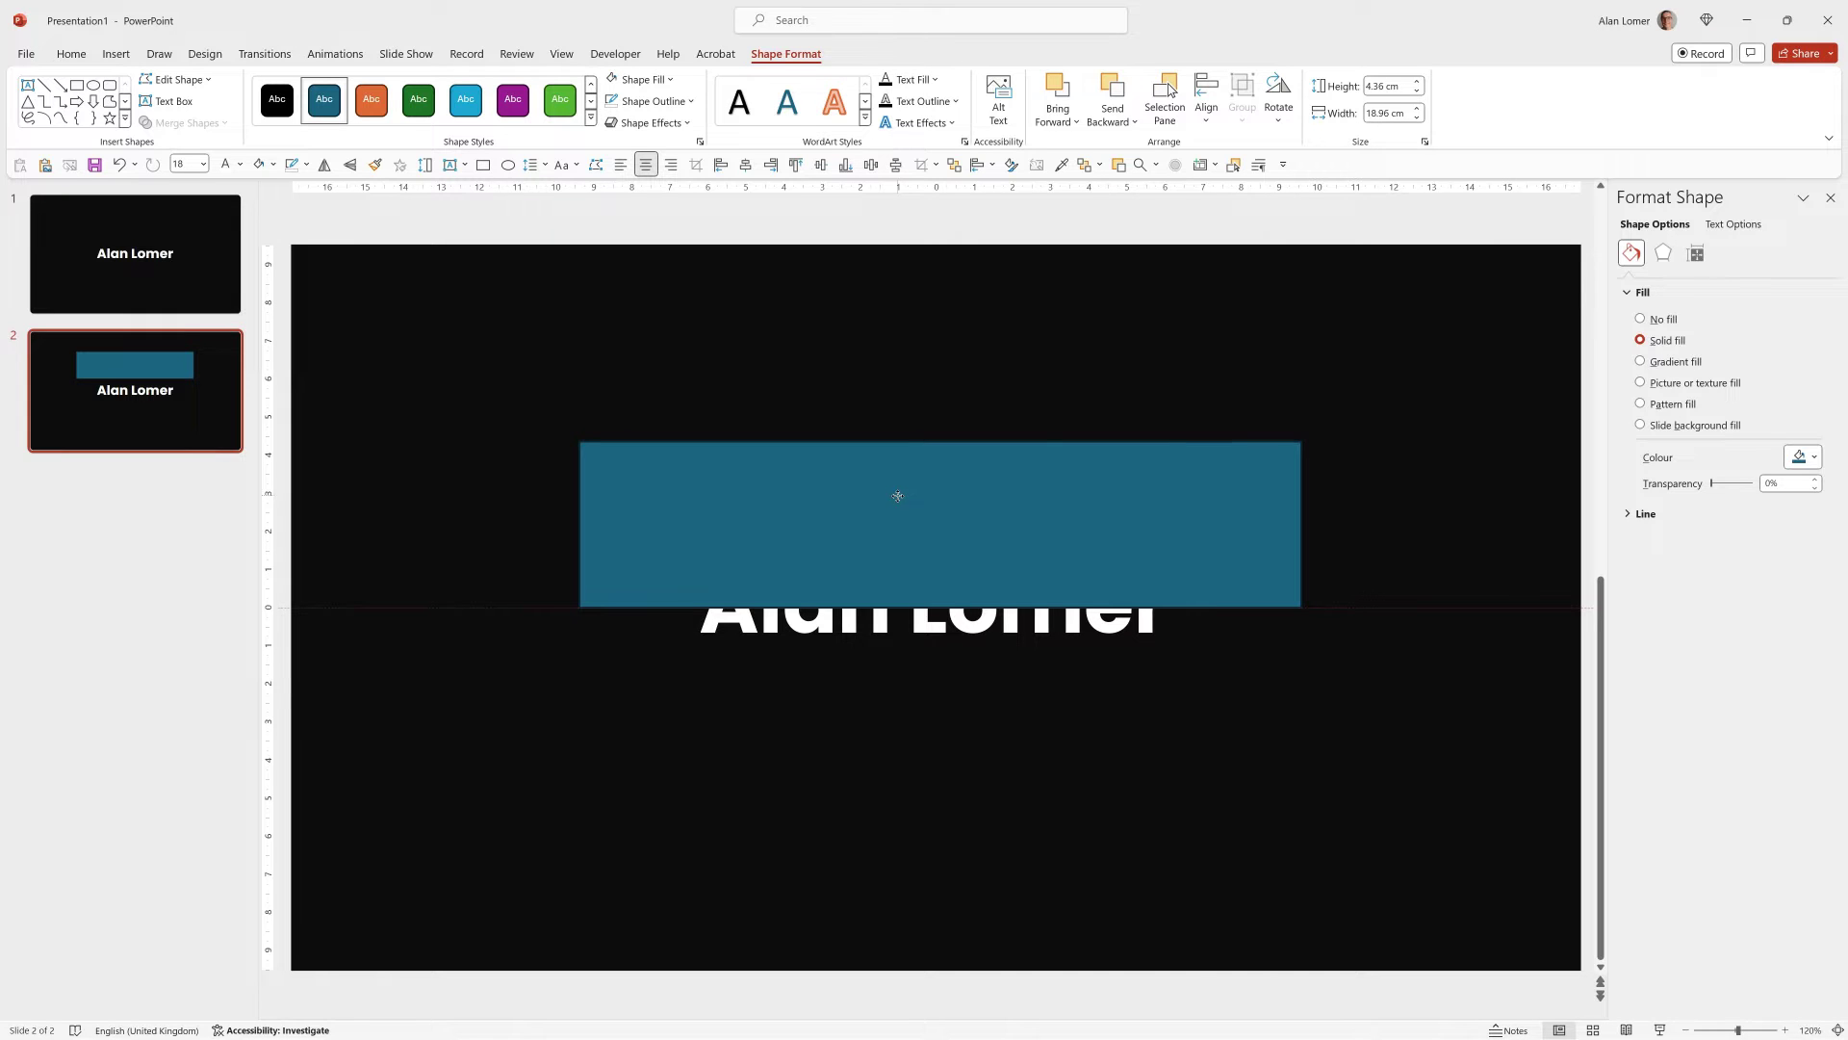
# Subtract the rectangle from the name, leaving only the letters' lower half
pyautogui.moveTo(897, 496); pyautogui.dragTo(895, 499)
pyautogui.moveTo(459, 361); pyautogui.dragTo(1410, 775)
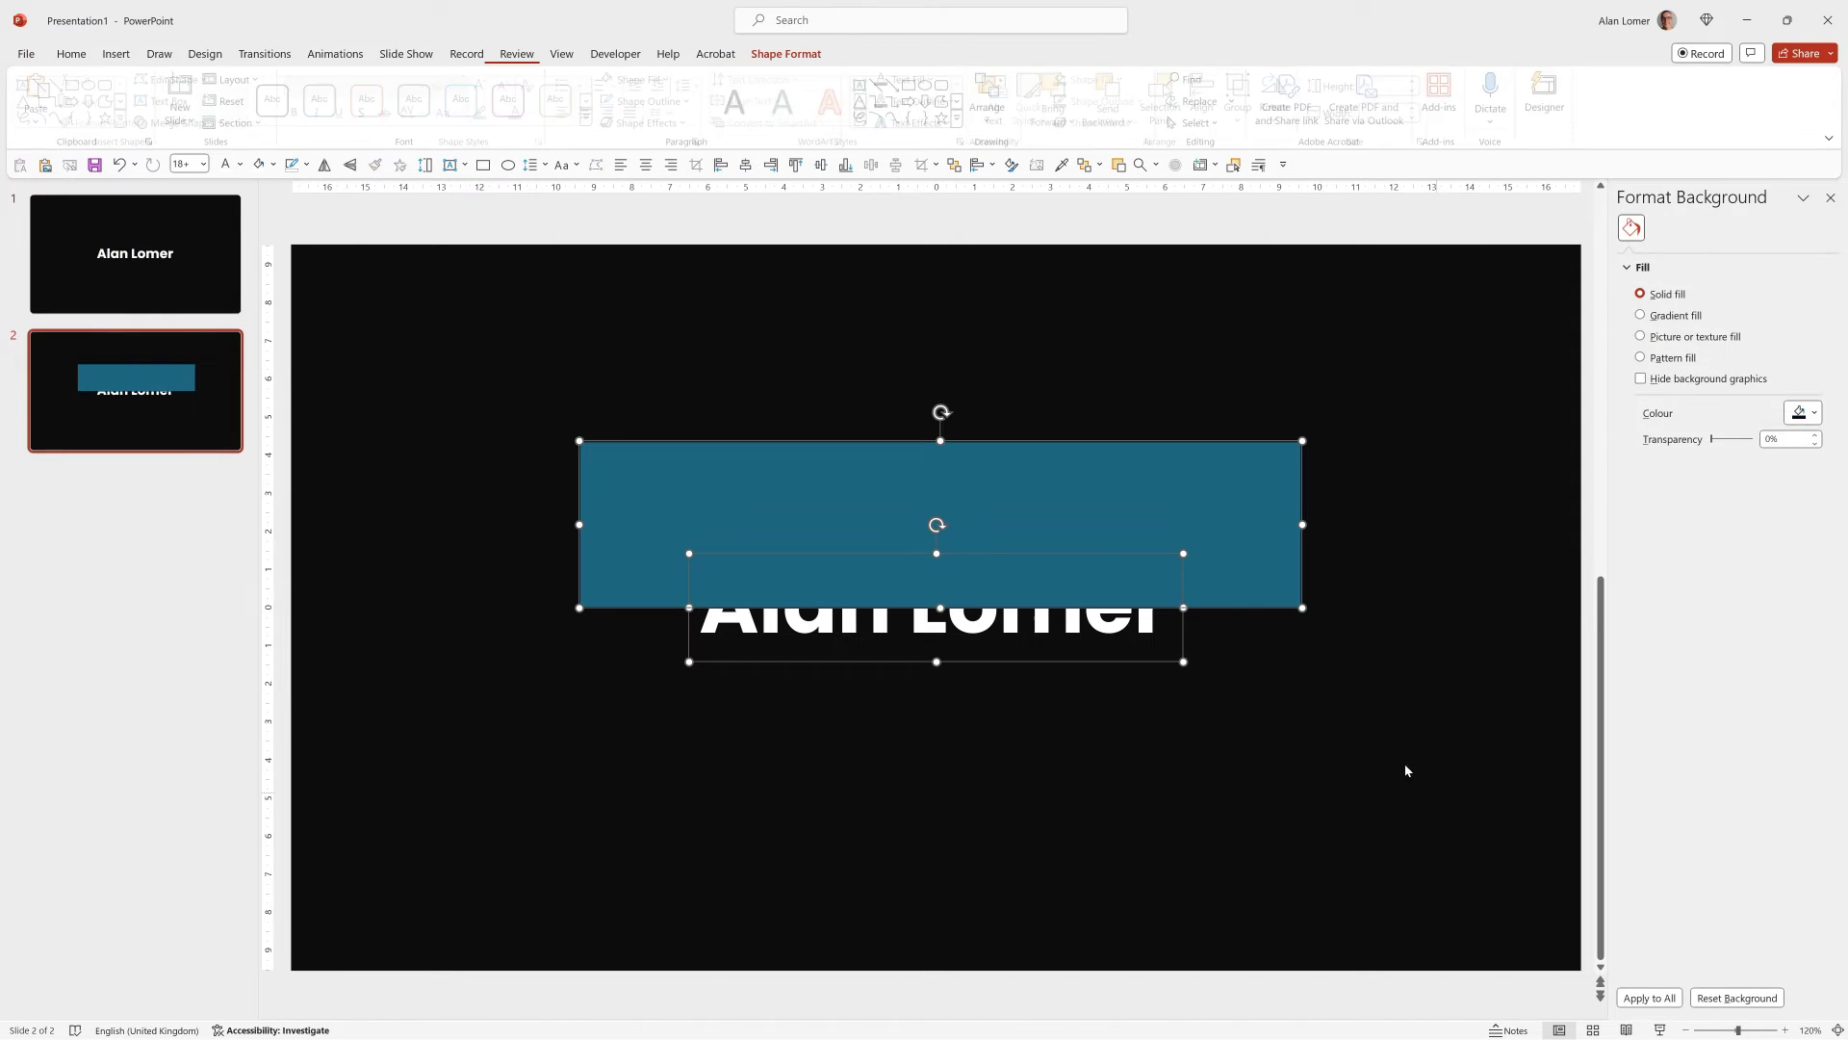
pyautogui.click(183, 123)
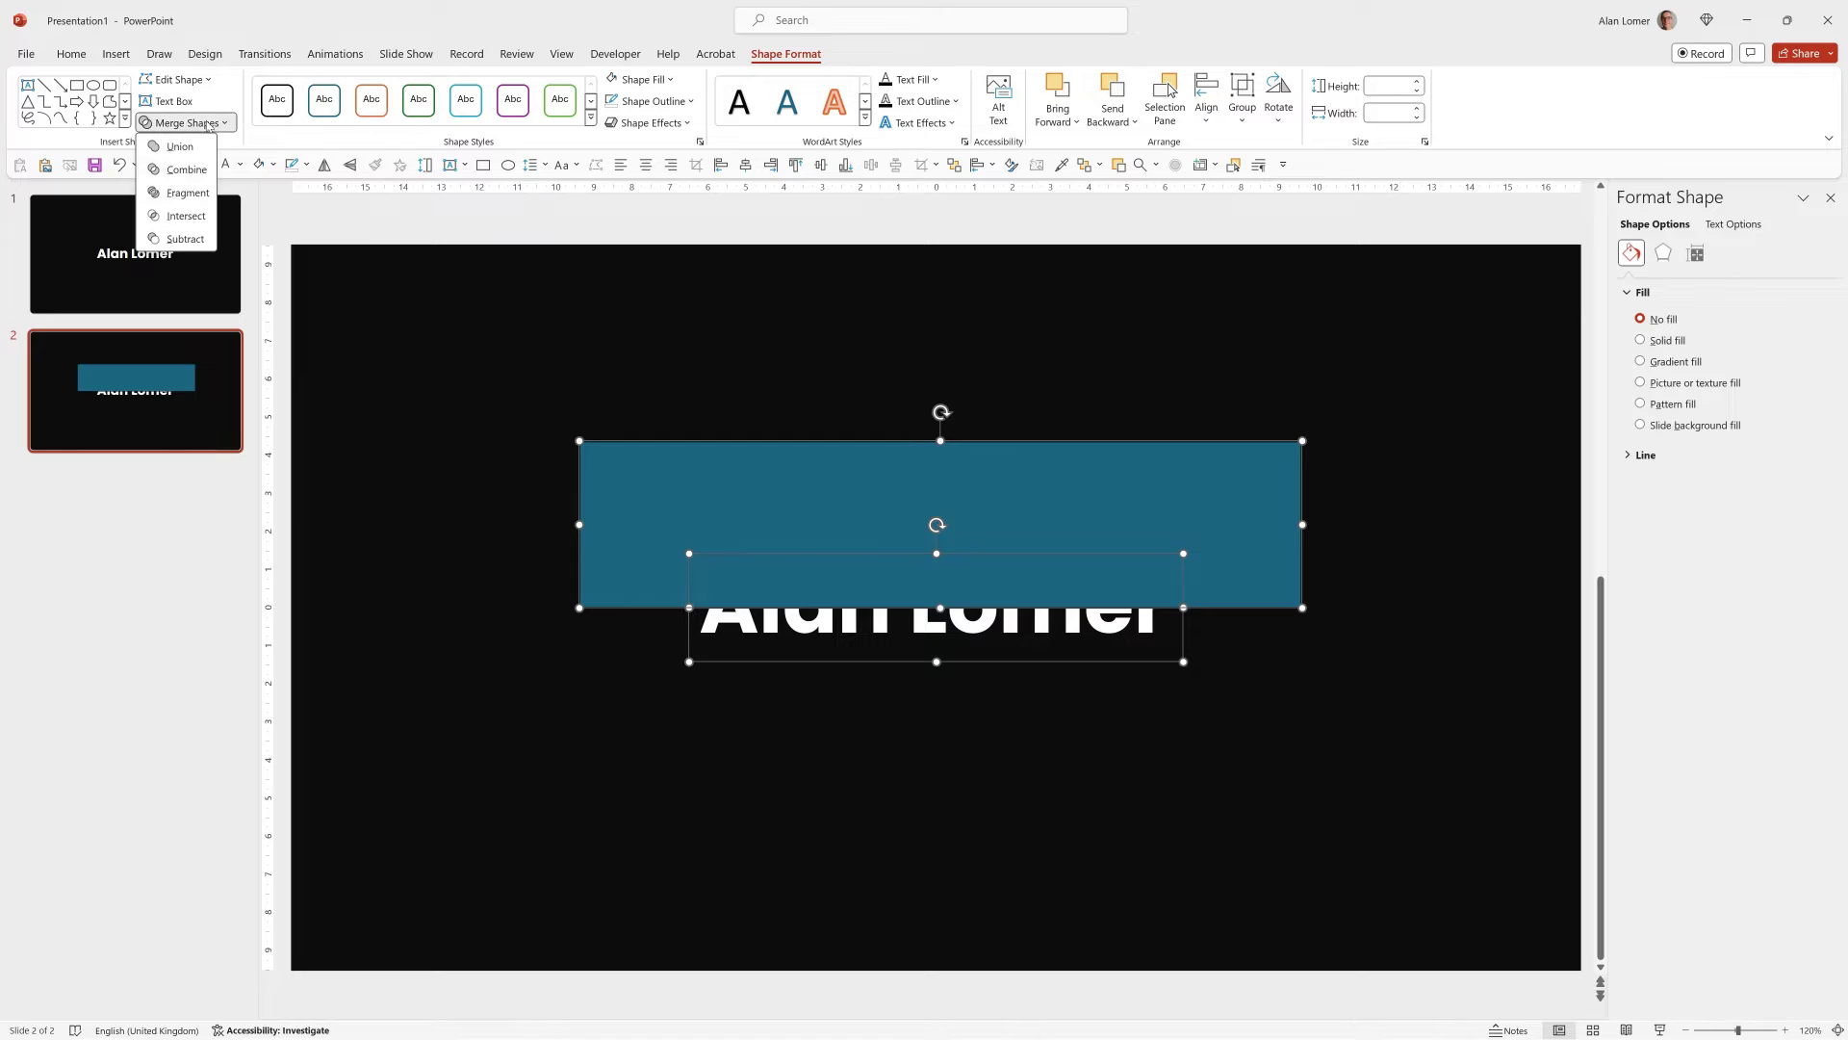
pyautogui.click(184, 240)
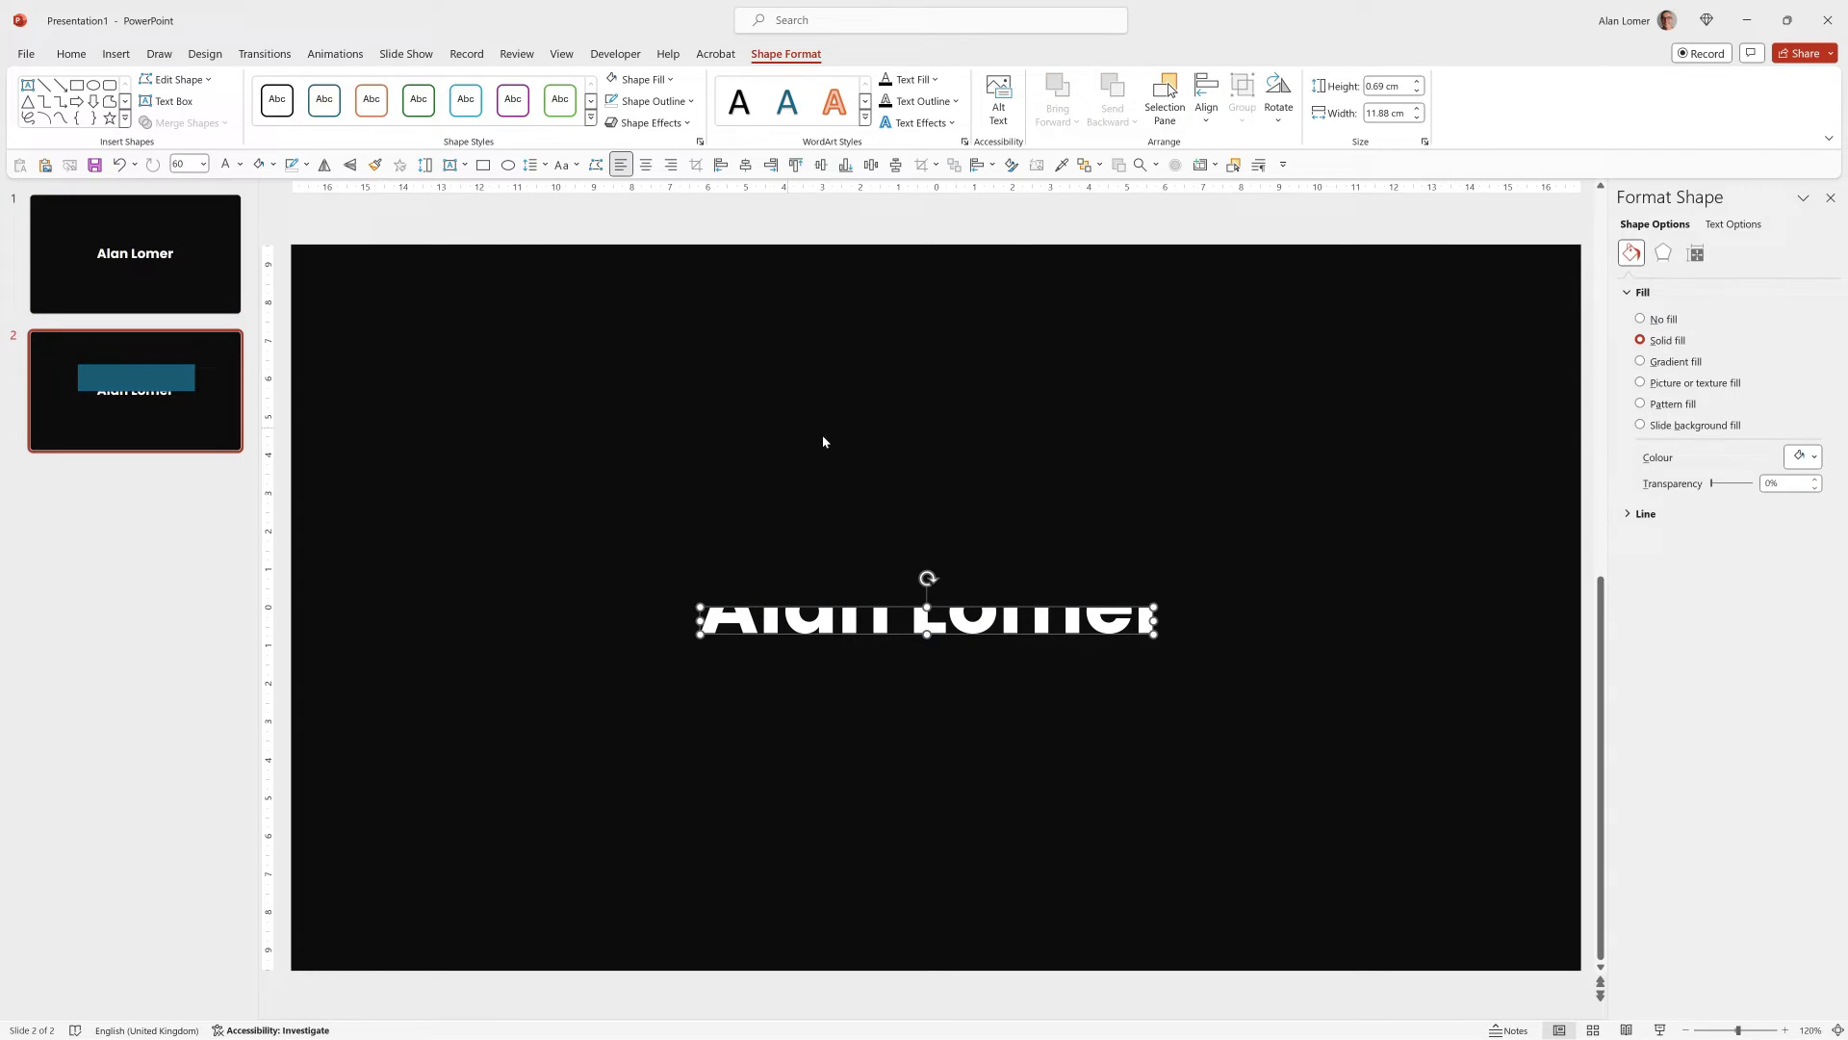
pyautogui.click(891, 564)
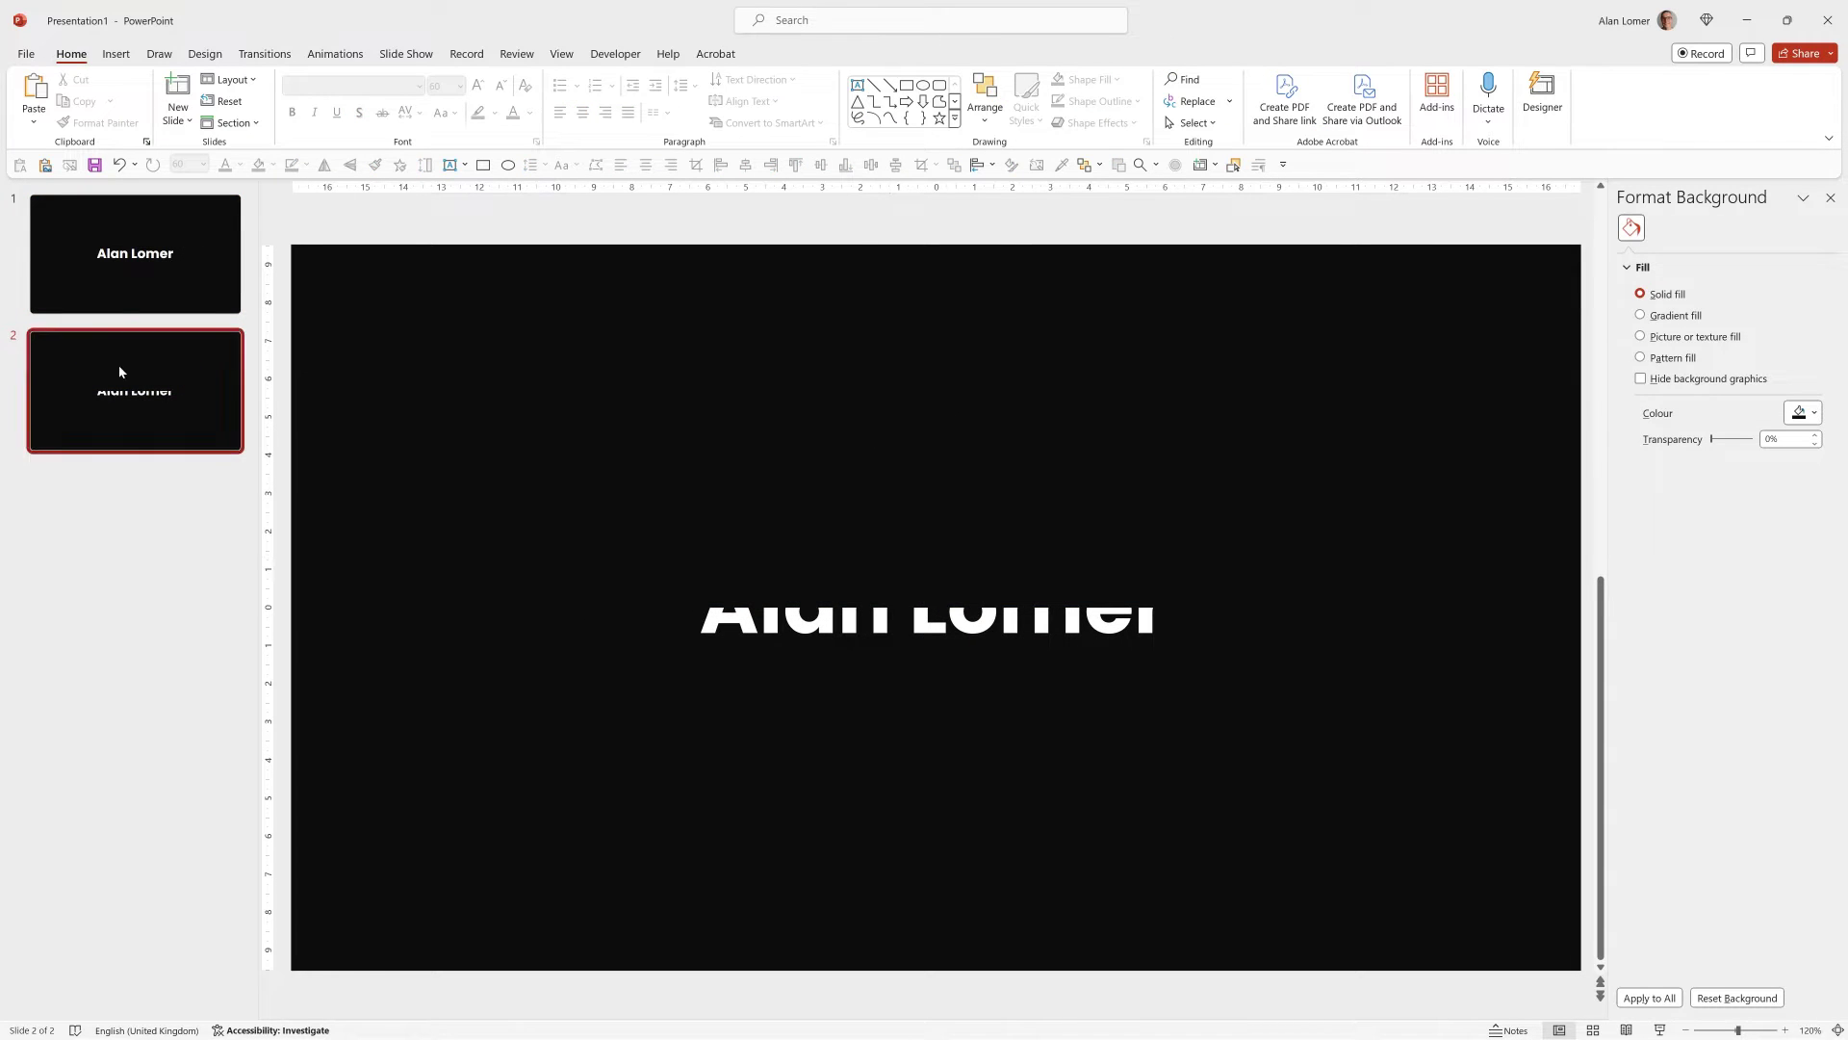
# Duplicate slide 1 again and fragment the name with a rectangle over its lower half
pyautogui.click(135, 270)
pyautogui.hotkey('ctrl', 'd')
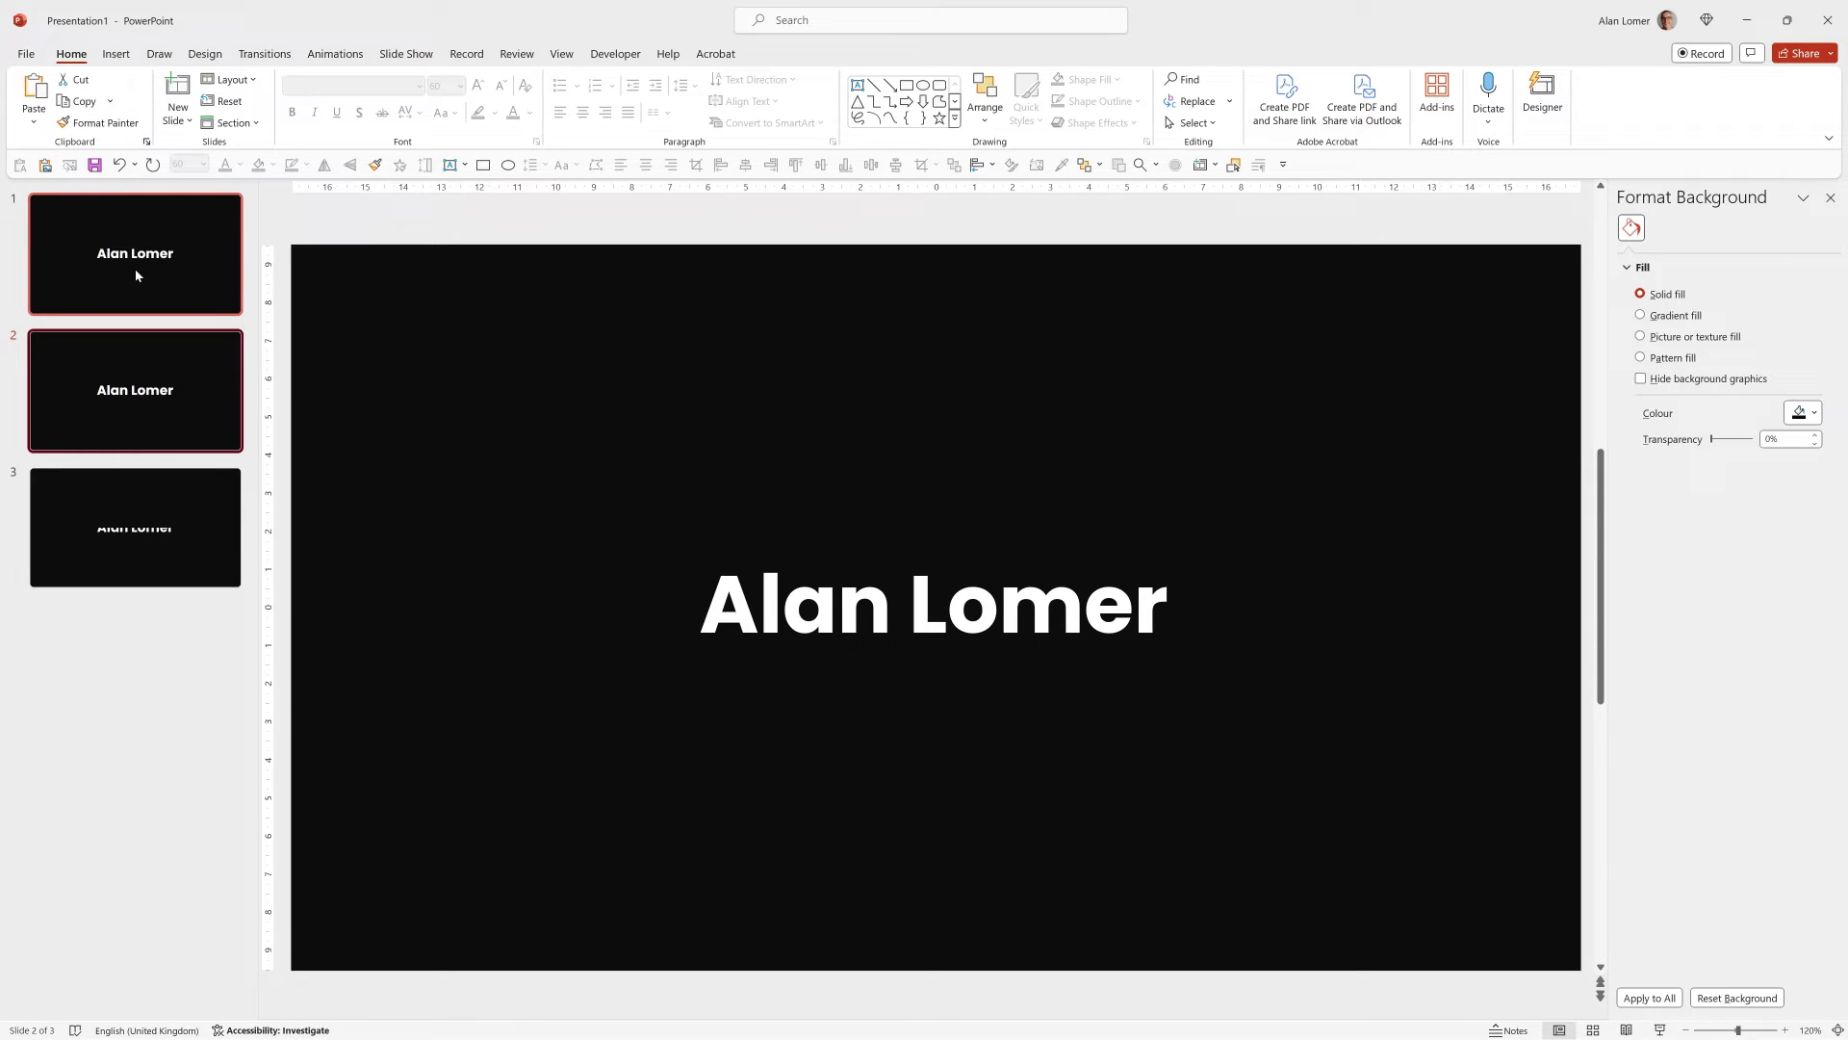
pyautogui.click(906, 85)
pyautogui.moveTo(565, 321); pyautogui.dragTo(1303, 533)
pyautogui.moveTo(949, 392); pyautogui.dragTo(962, 668)
pyautogui.moveTo(427, 457); pyautogui.dragTo(1456, 909)
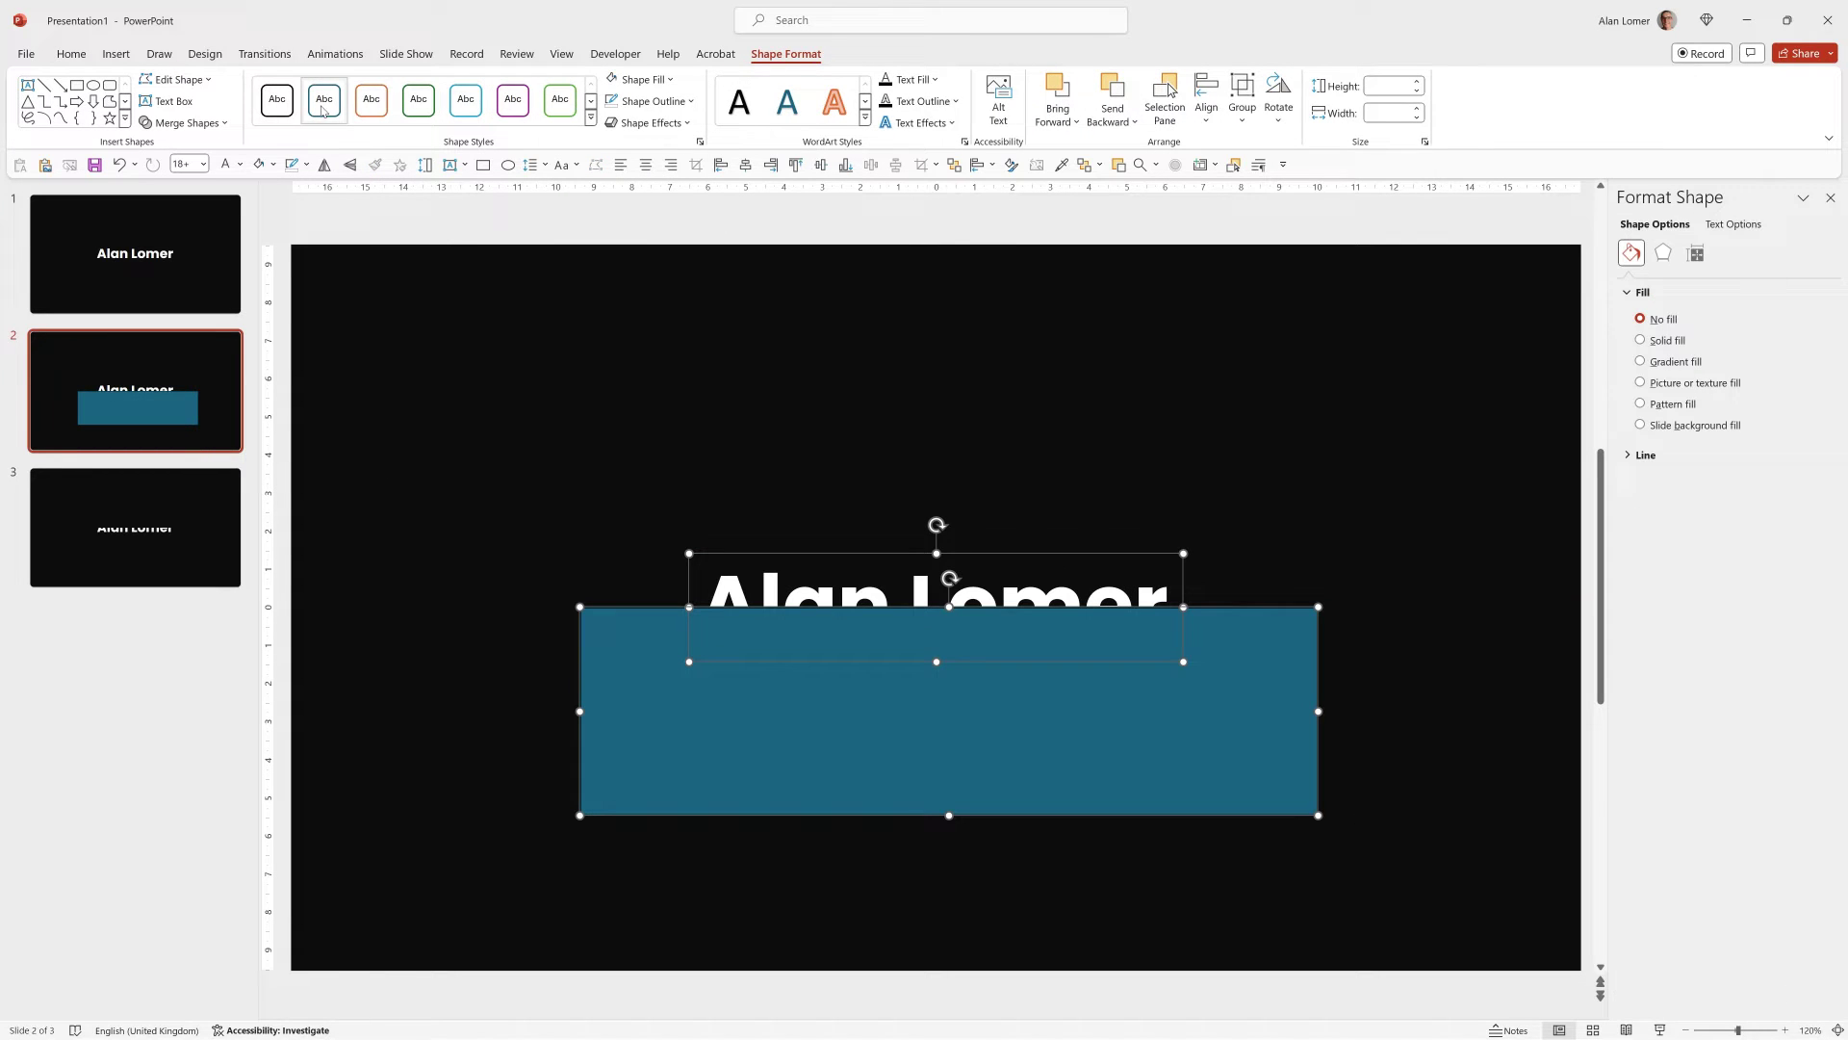
pyautogui.click(185, 123)
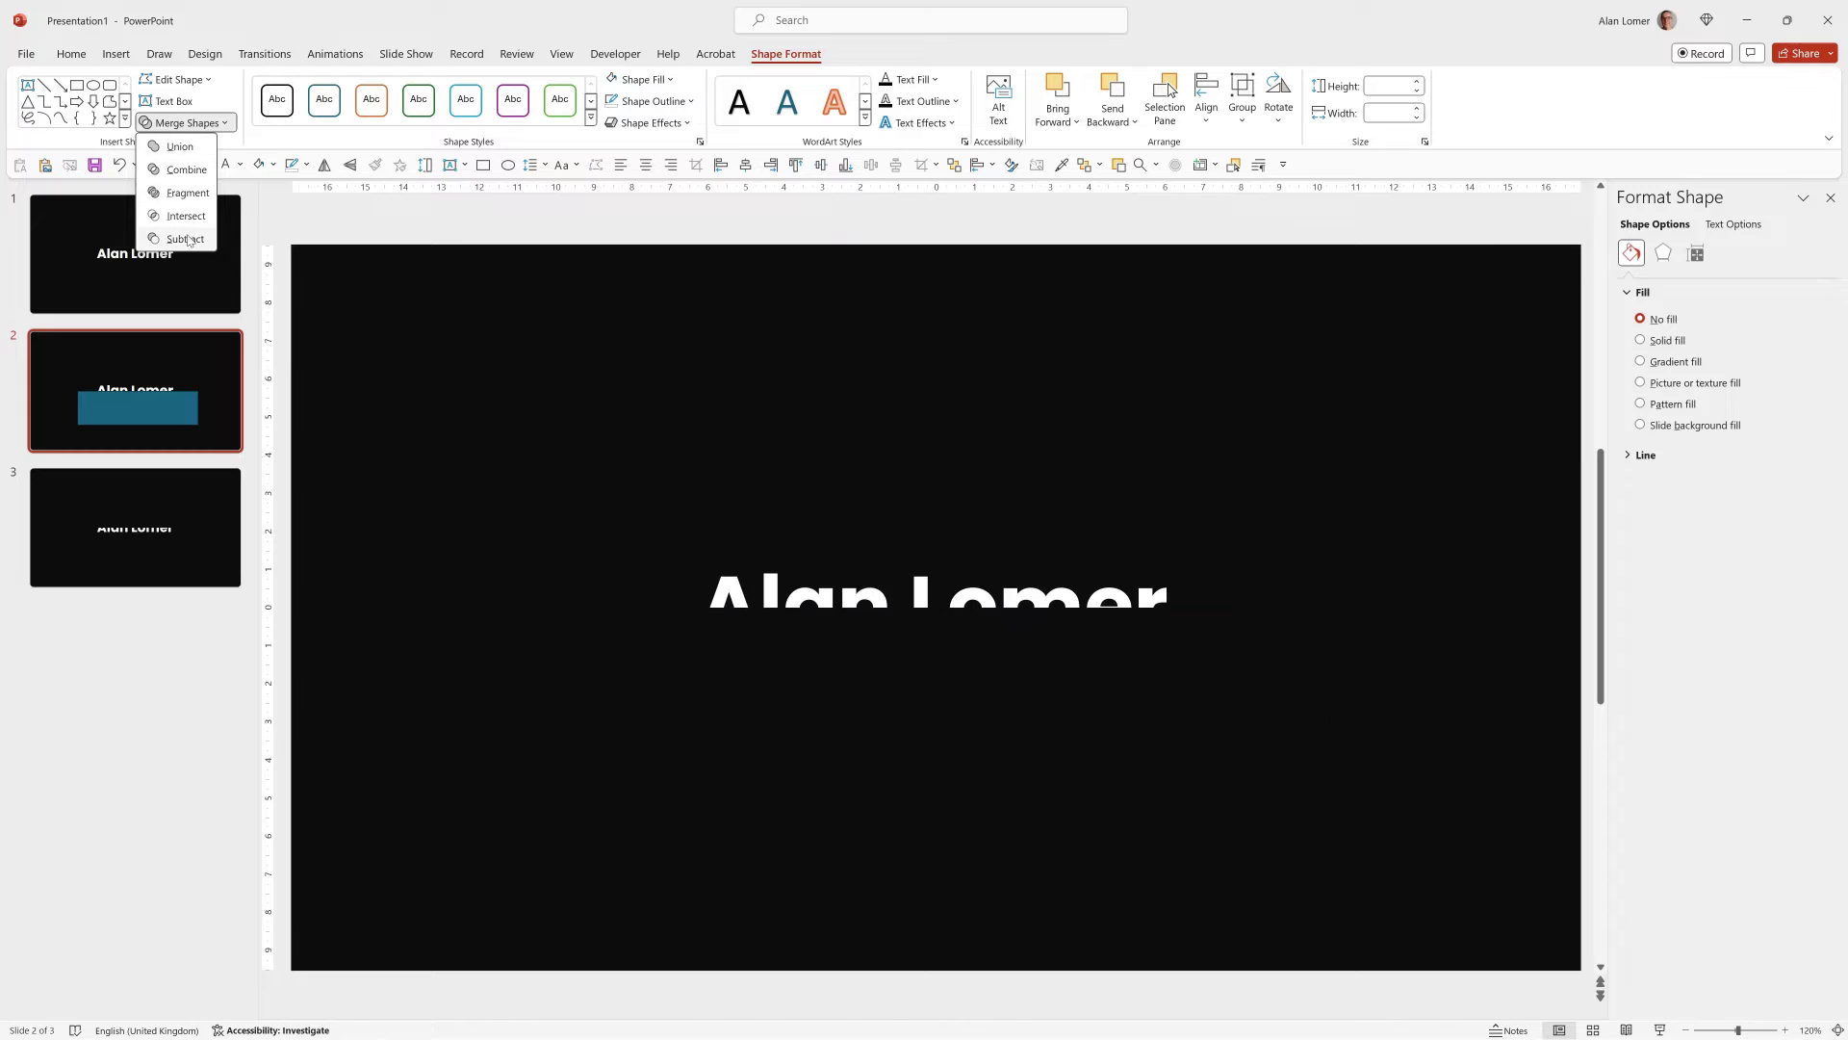
pyautogui.click(187, 191)
pyautogui.click(655, 583)
pyautogui.click(777, 609)
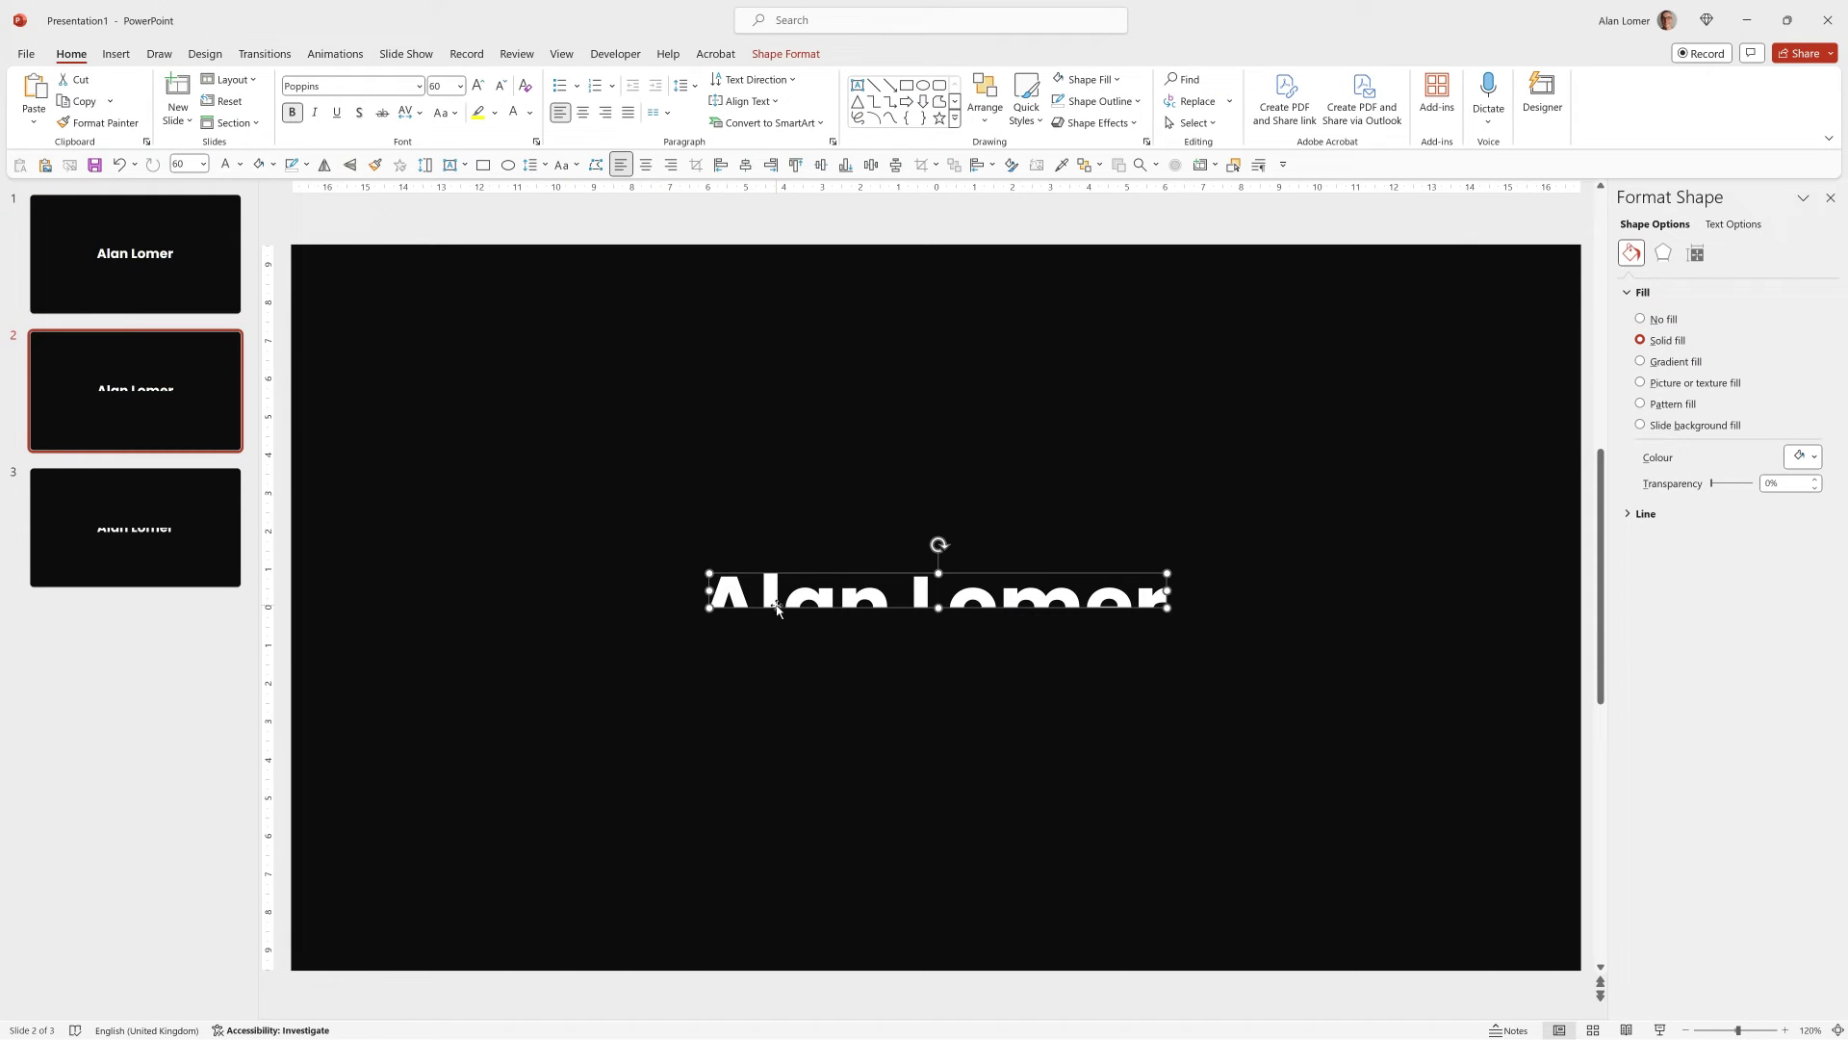
pyautogui.press('Delete')
pyautogui.click(195, 522)
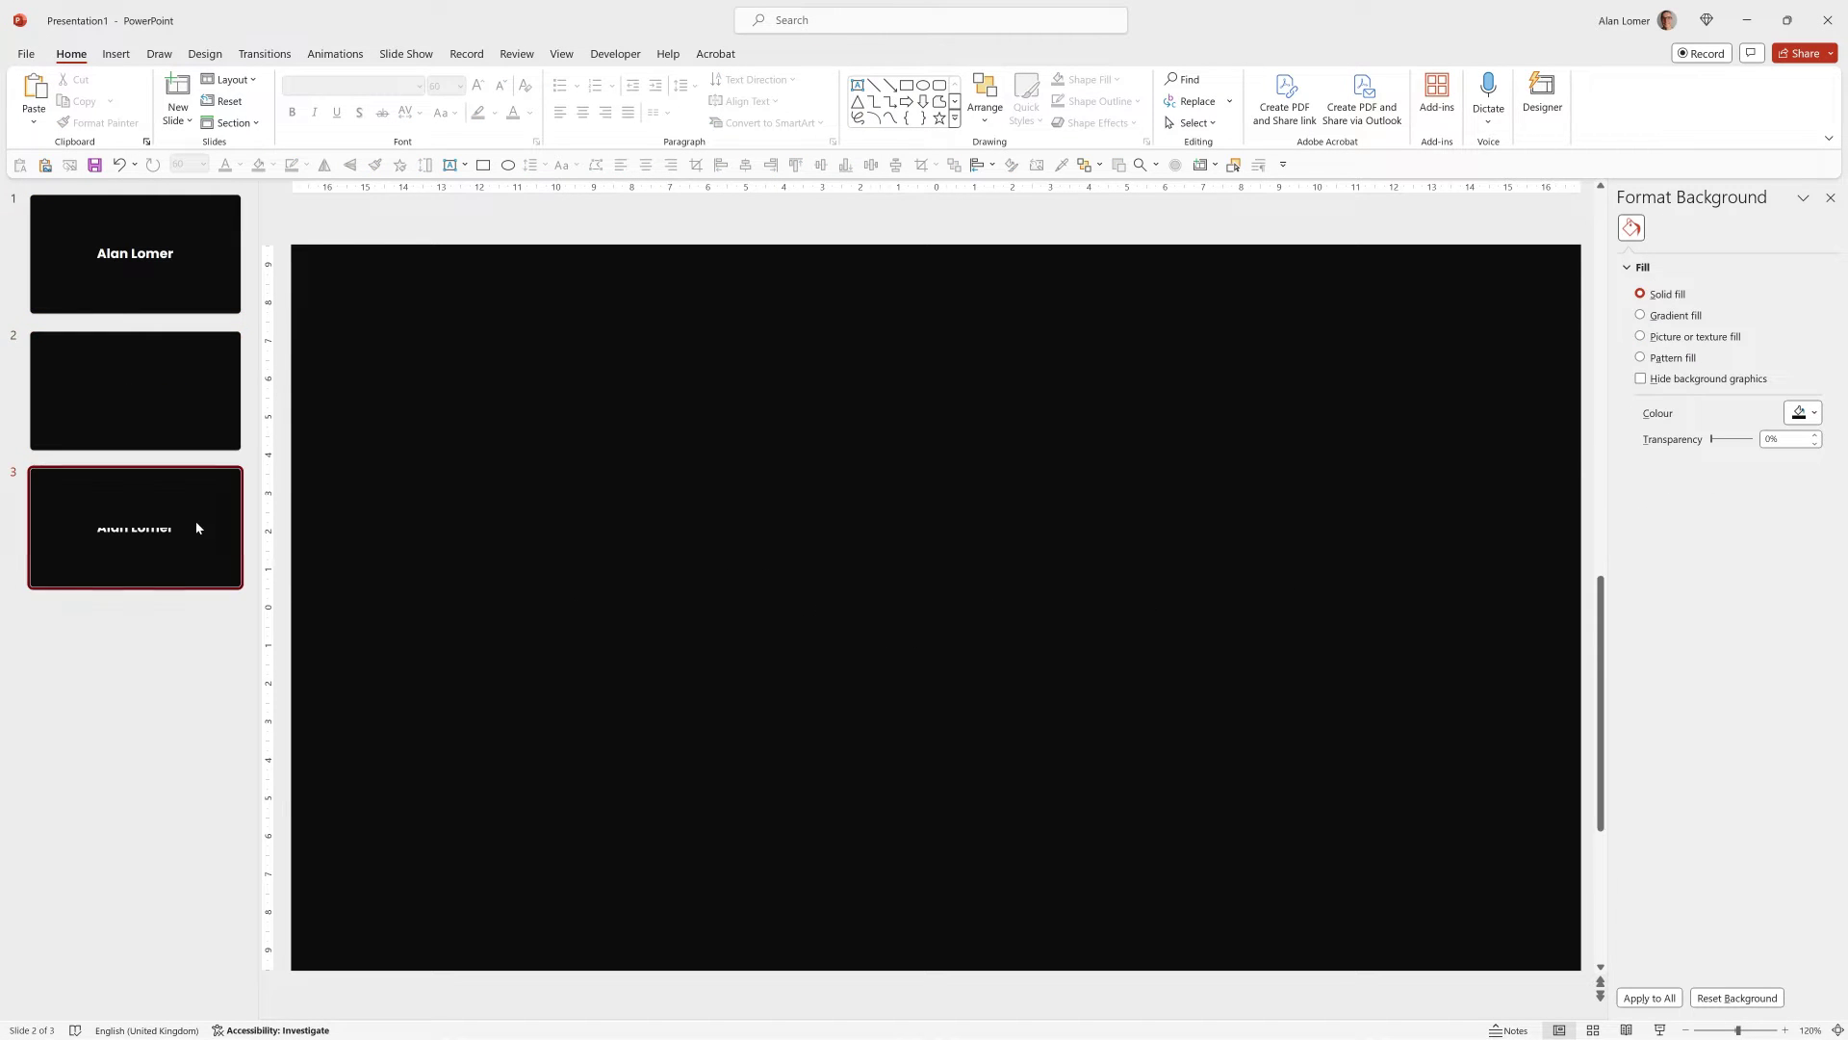
pyautogui.hotkey('ctrl', 'v')
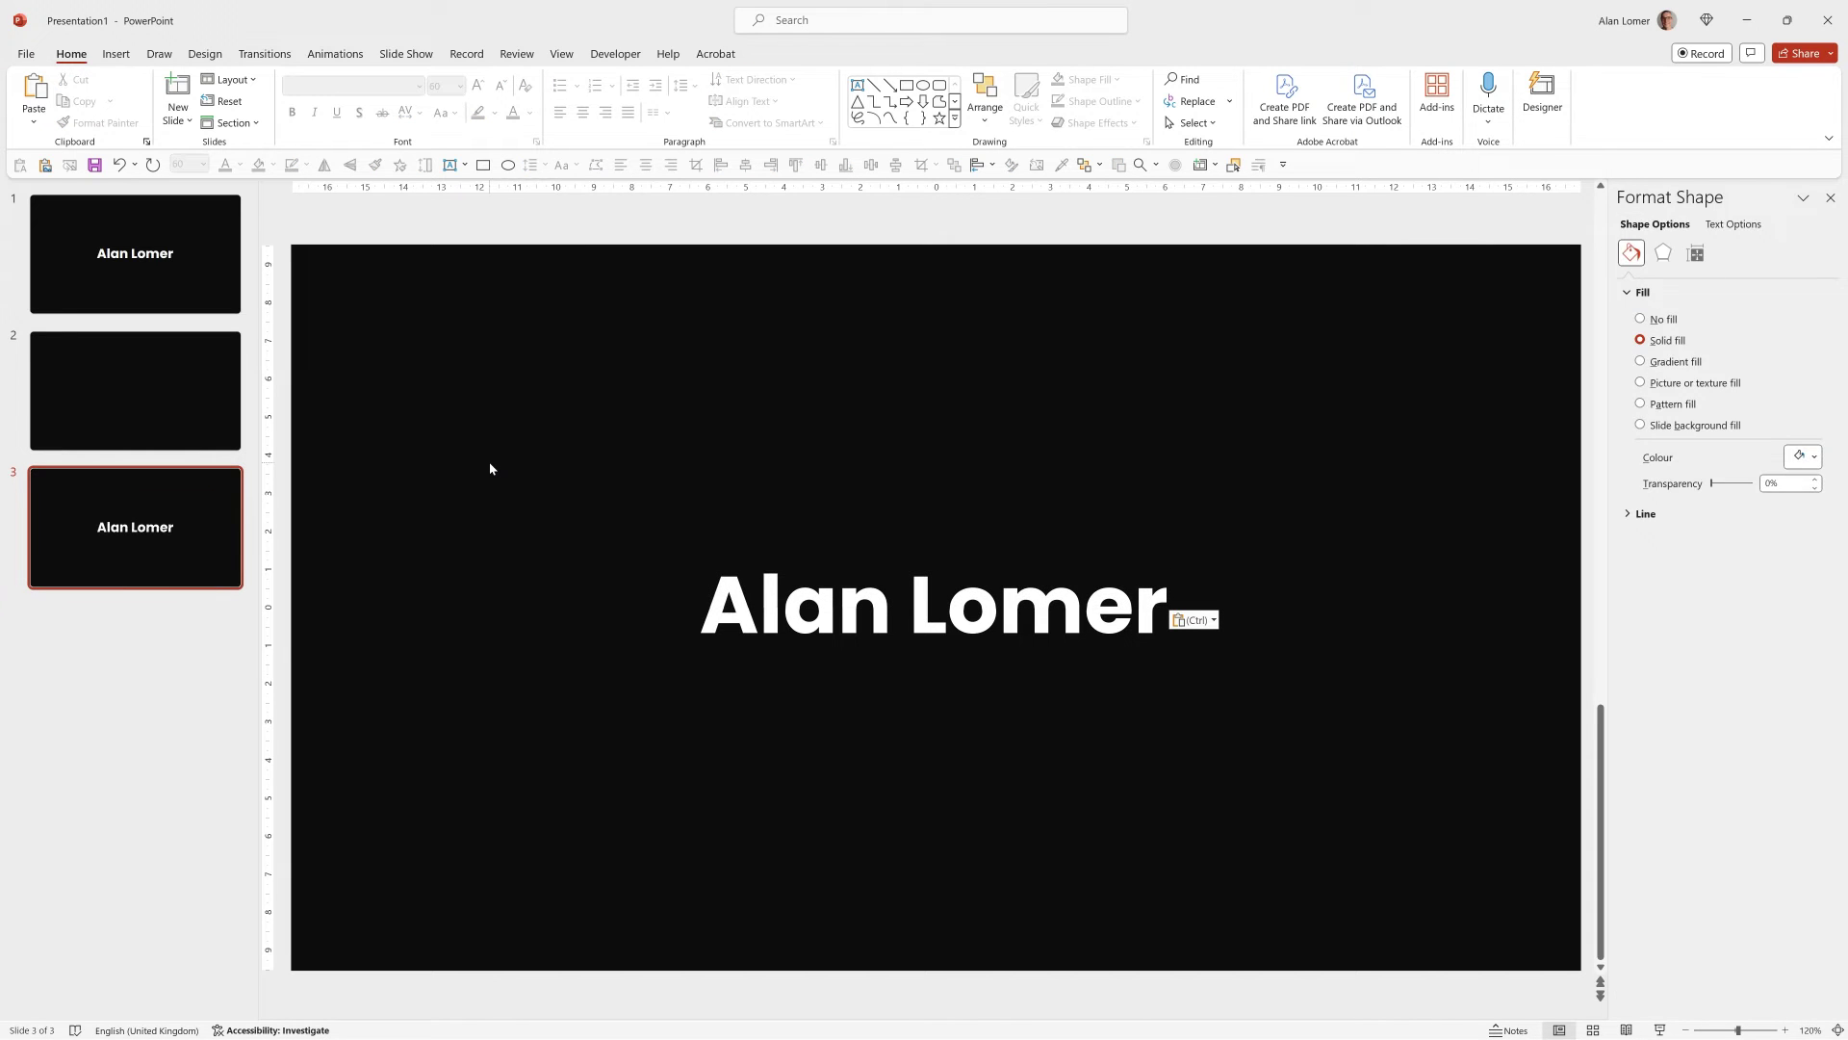
pyautogui.click(490, 469)
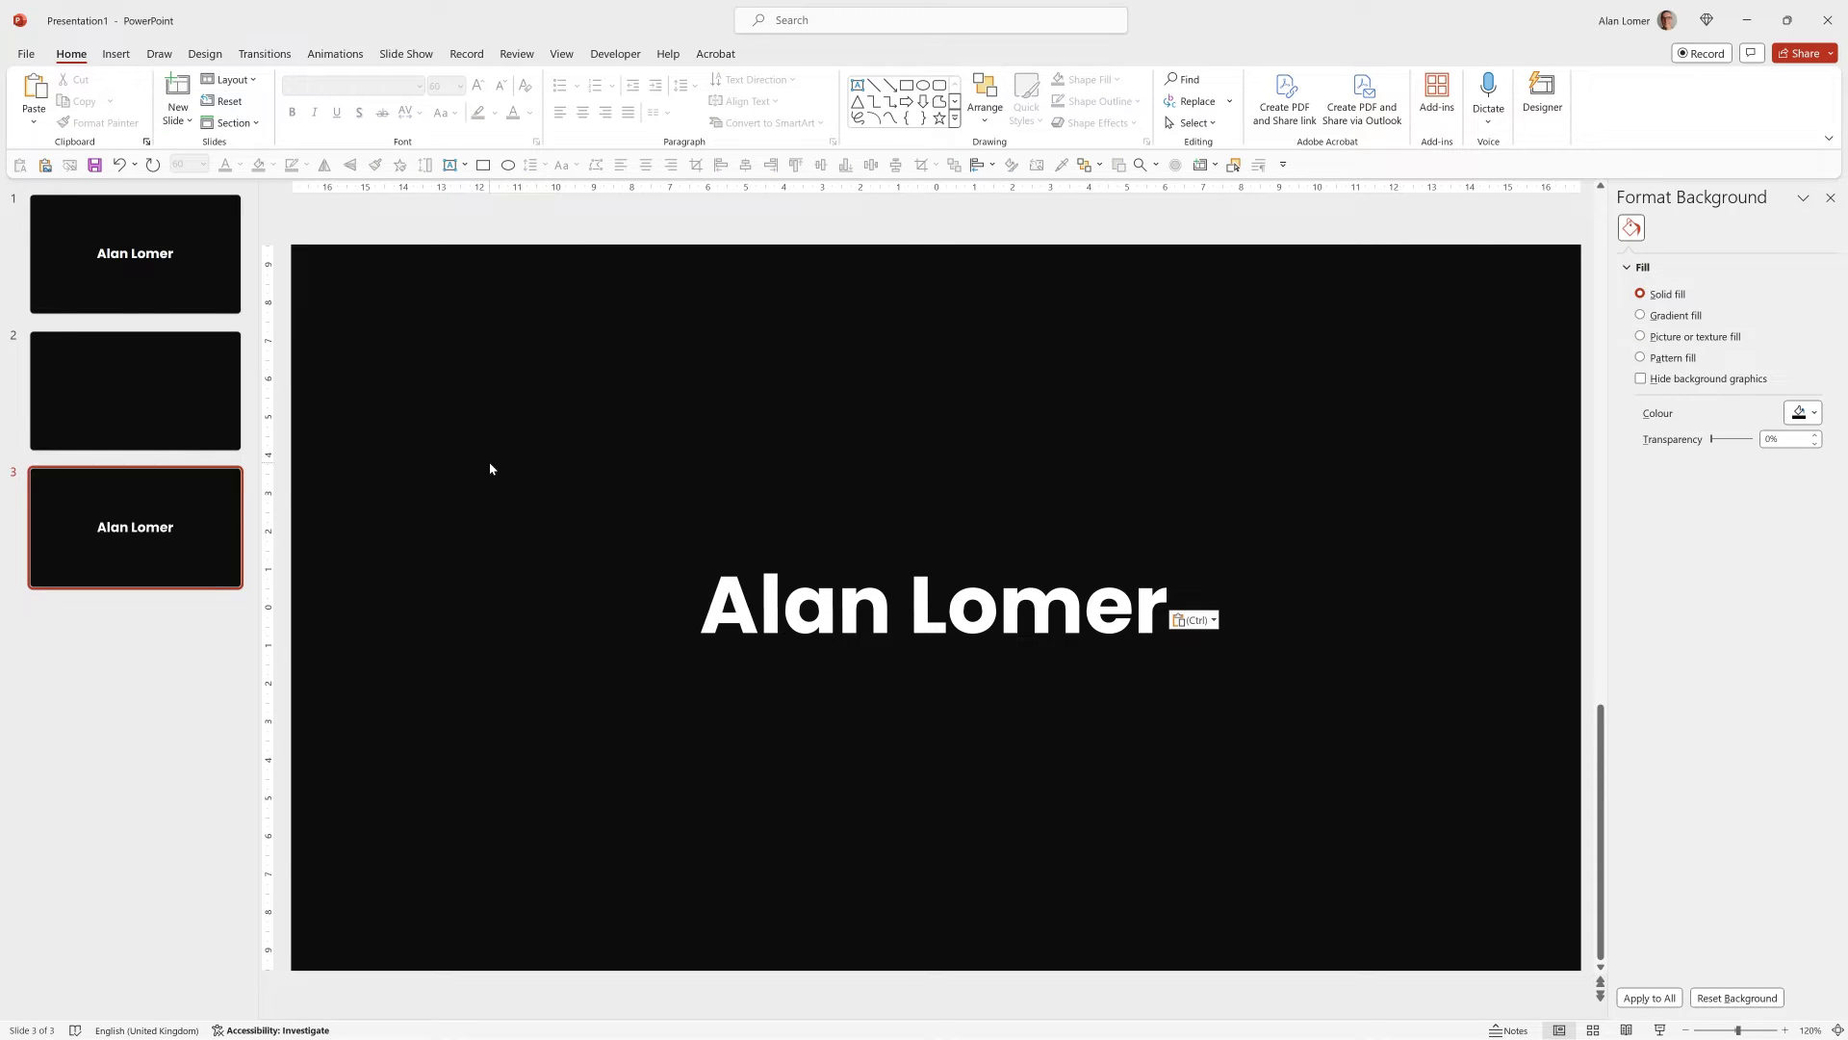
pyautogui.click(778, 616)
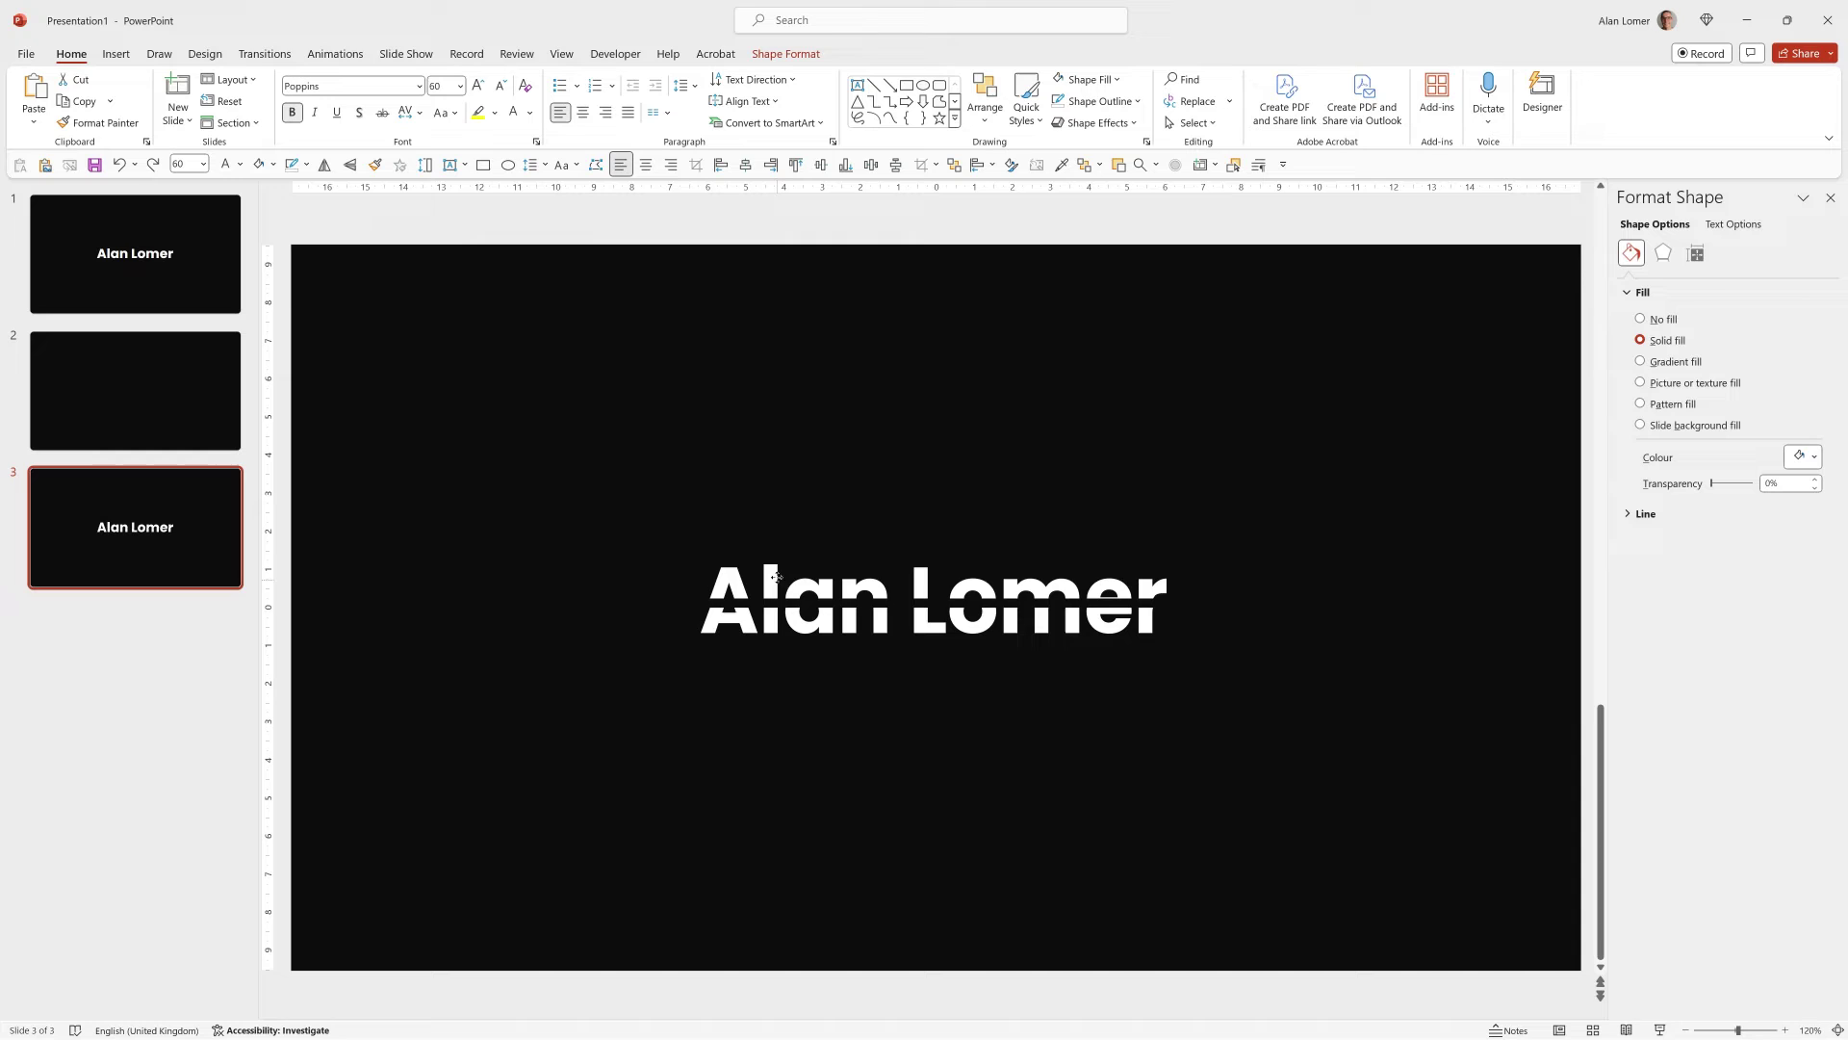
pyautogui.moveTo(778, 619); pyautogui.dragTo(778, 619)
pyautogui.click(643, 516)
pyautogui.click(876, 86)
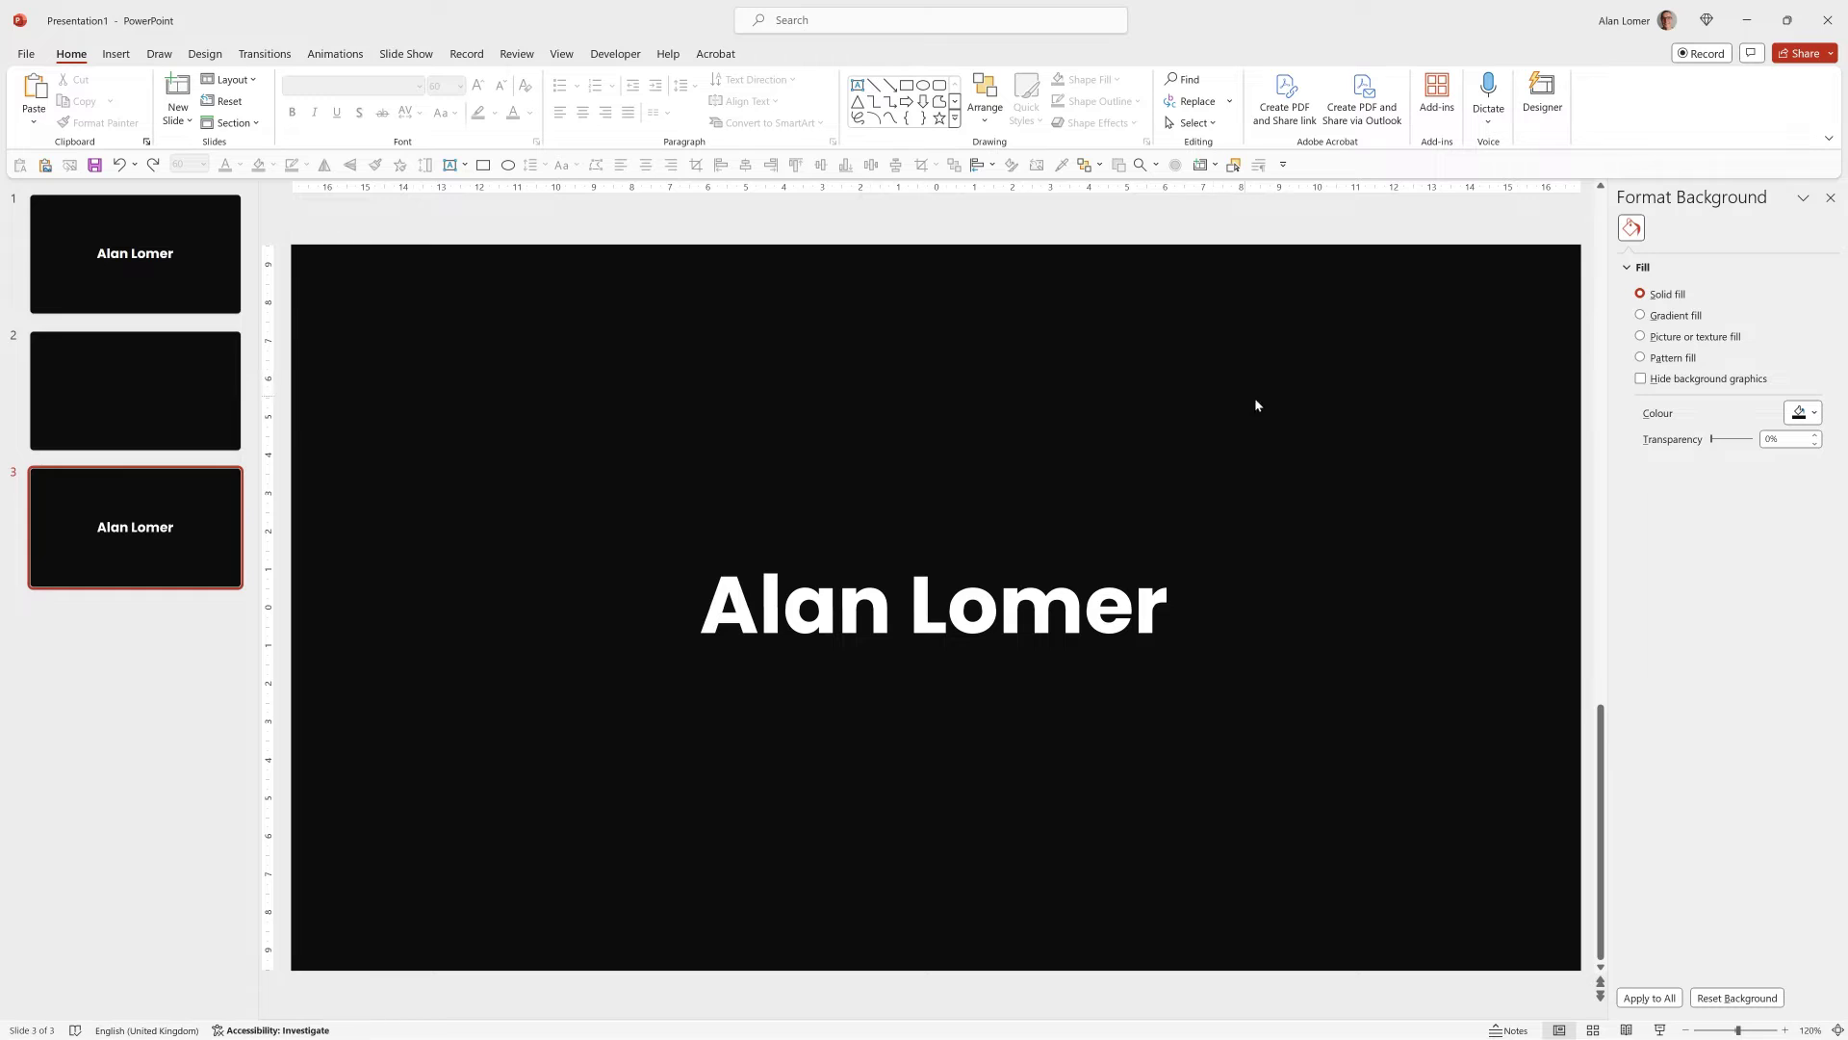
# Draw a horizontal line across the slide and make it white, 4 pt thick
pyautogui.click(874, 89)
pyautogui.moveTo(1240, 429); pyautogui.dragTo(512, 431)
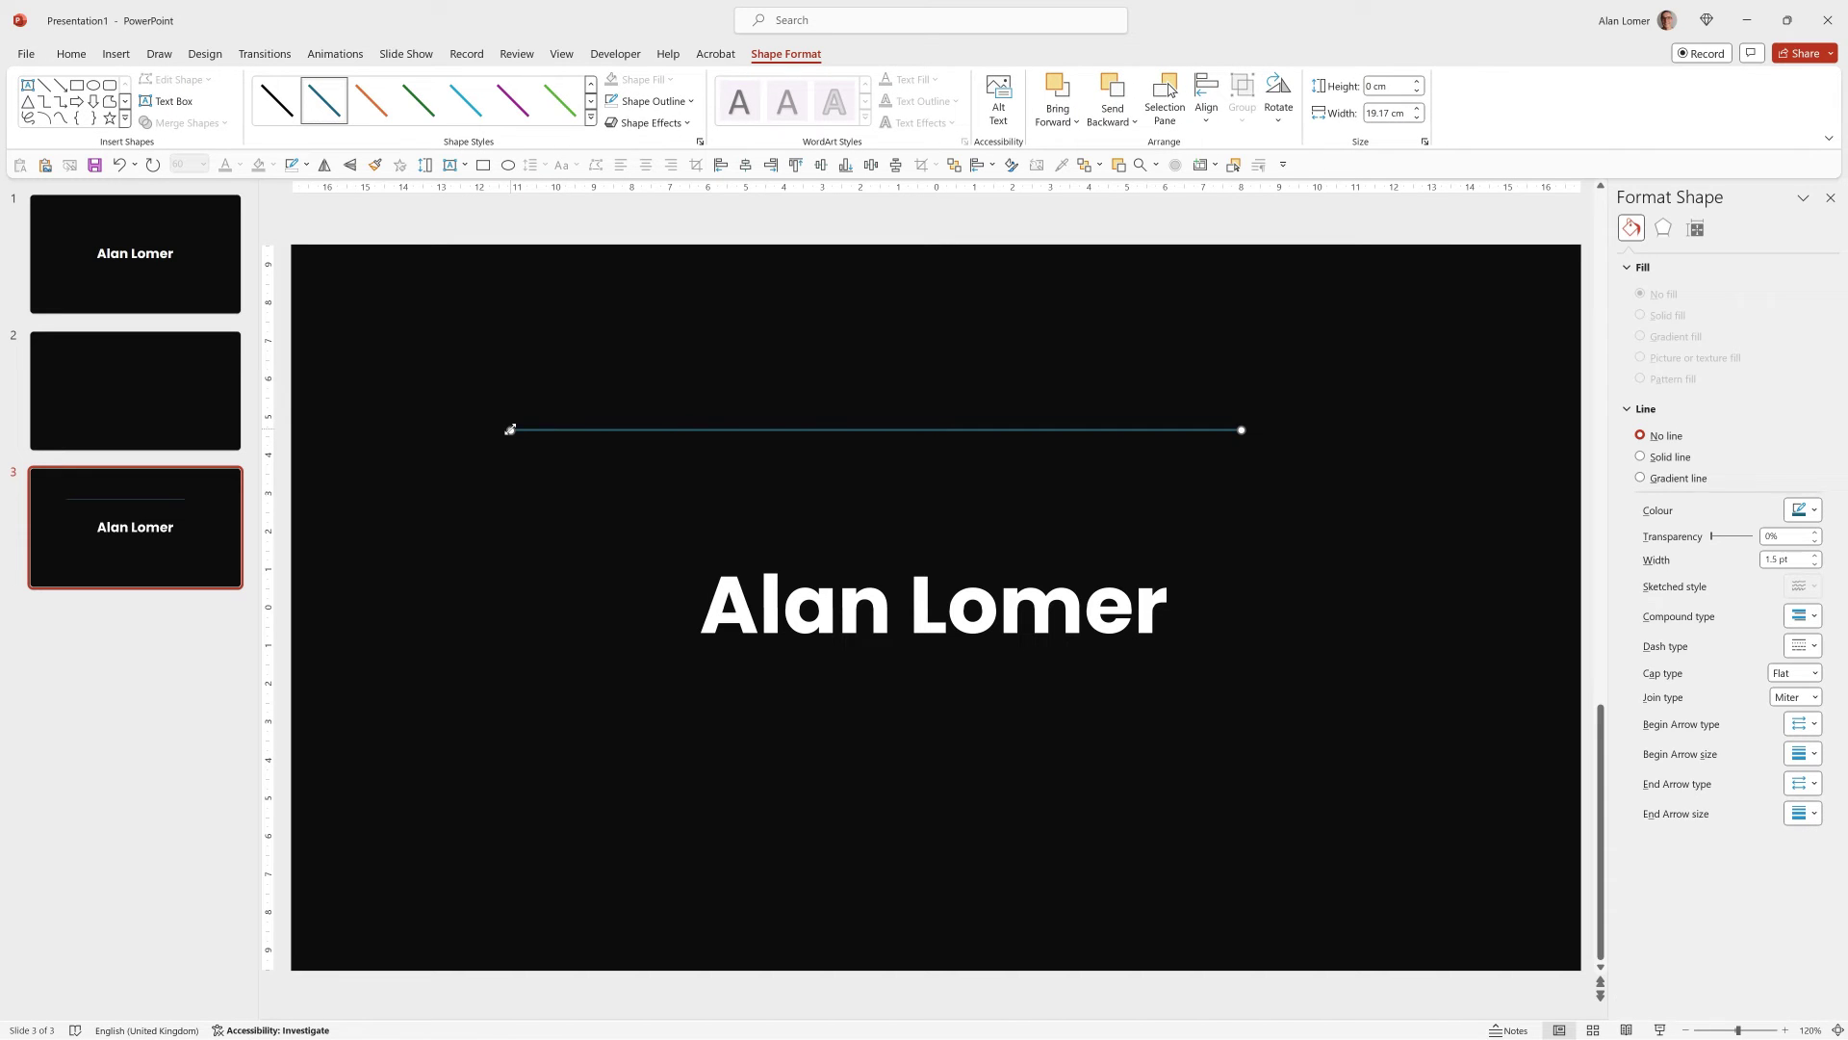
pyautogui.click(1792, 559)
pyautogui.press('Return')
pyautogui.click(1802, 510)
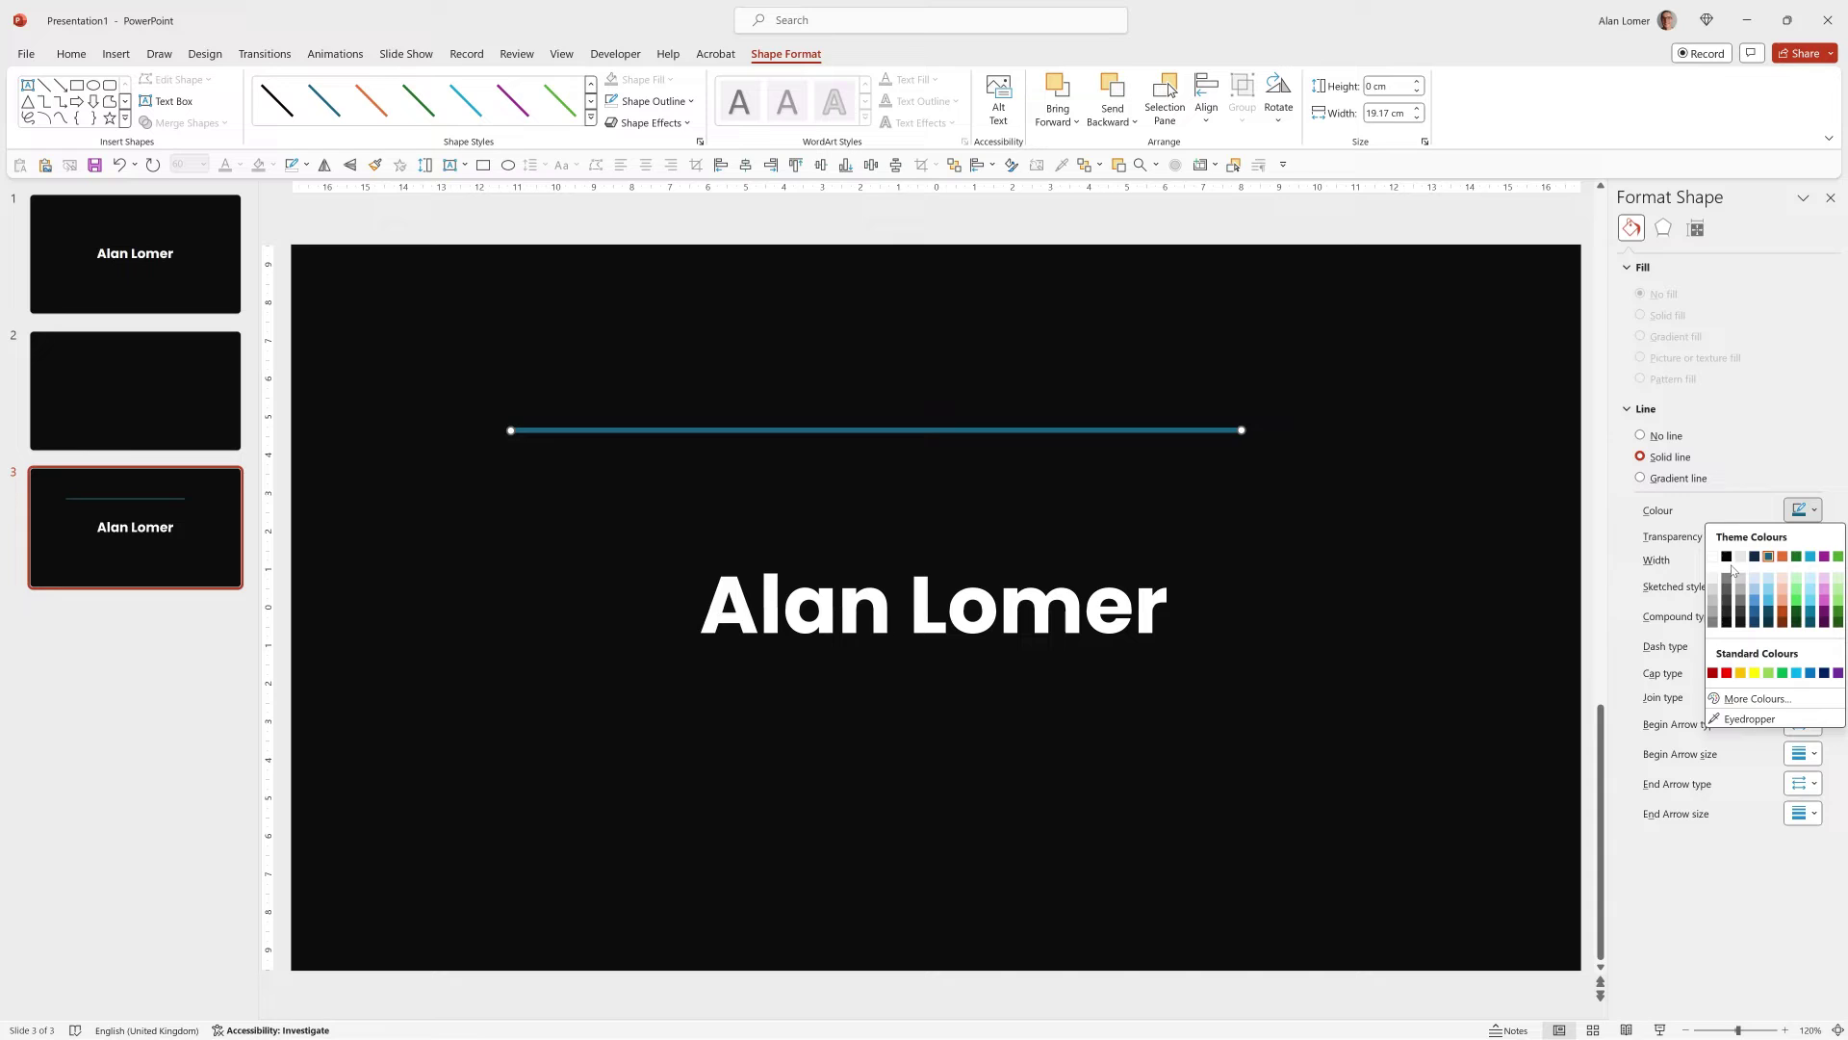
pyautogui.click(1714, 557)
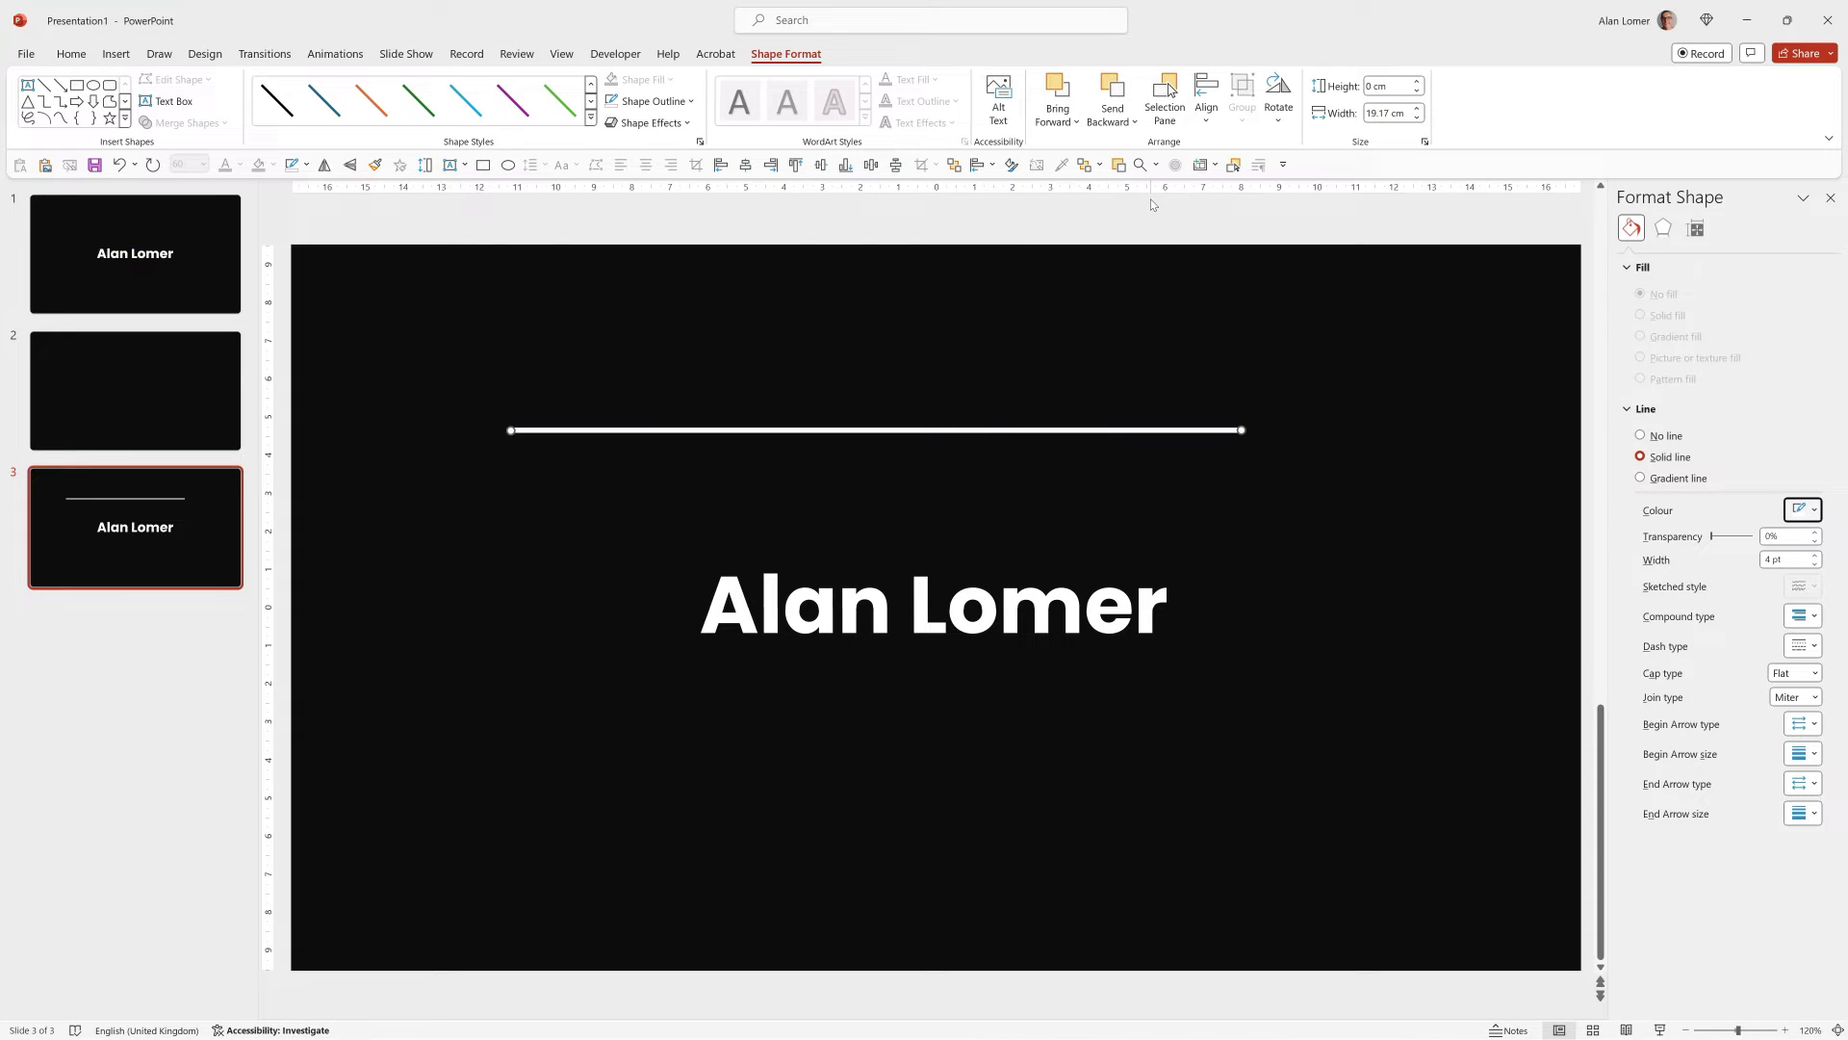
# Centre the line horizontally and vertically on the slide
pyautogui.click(77, 54)
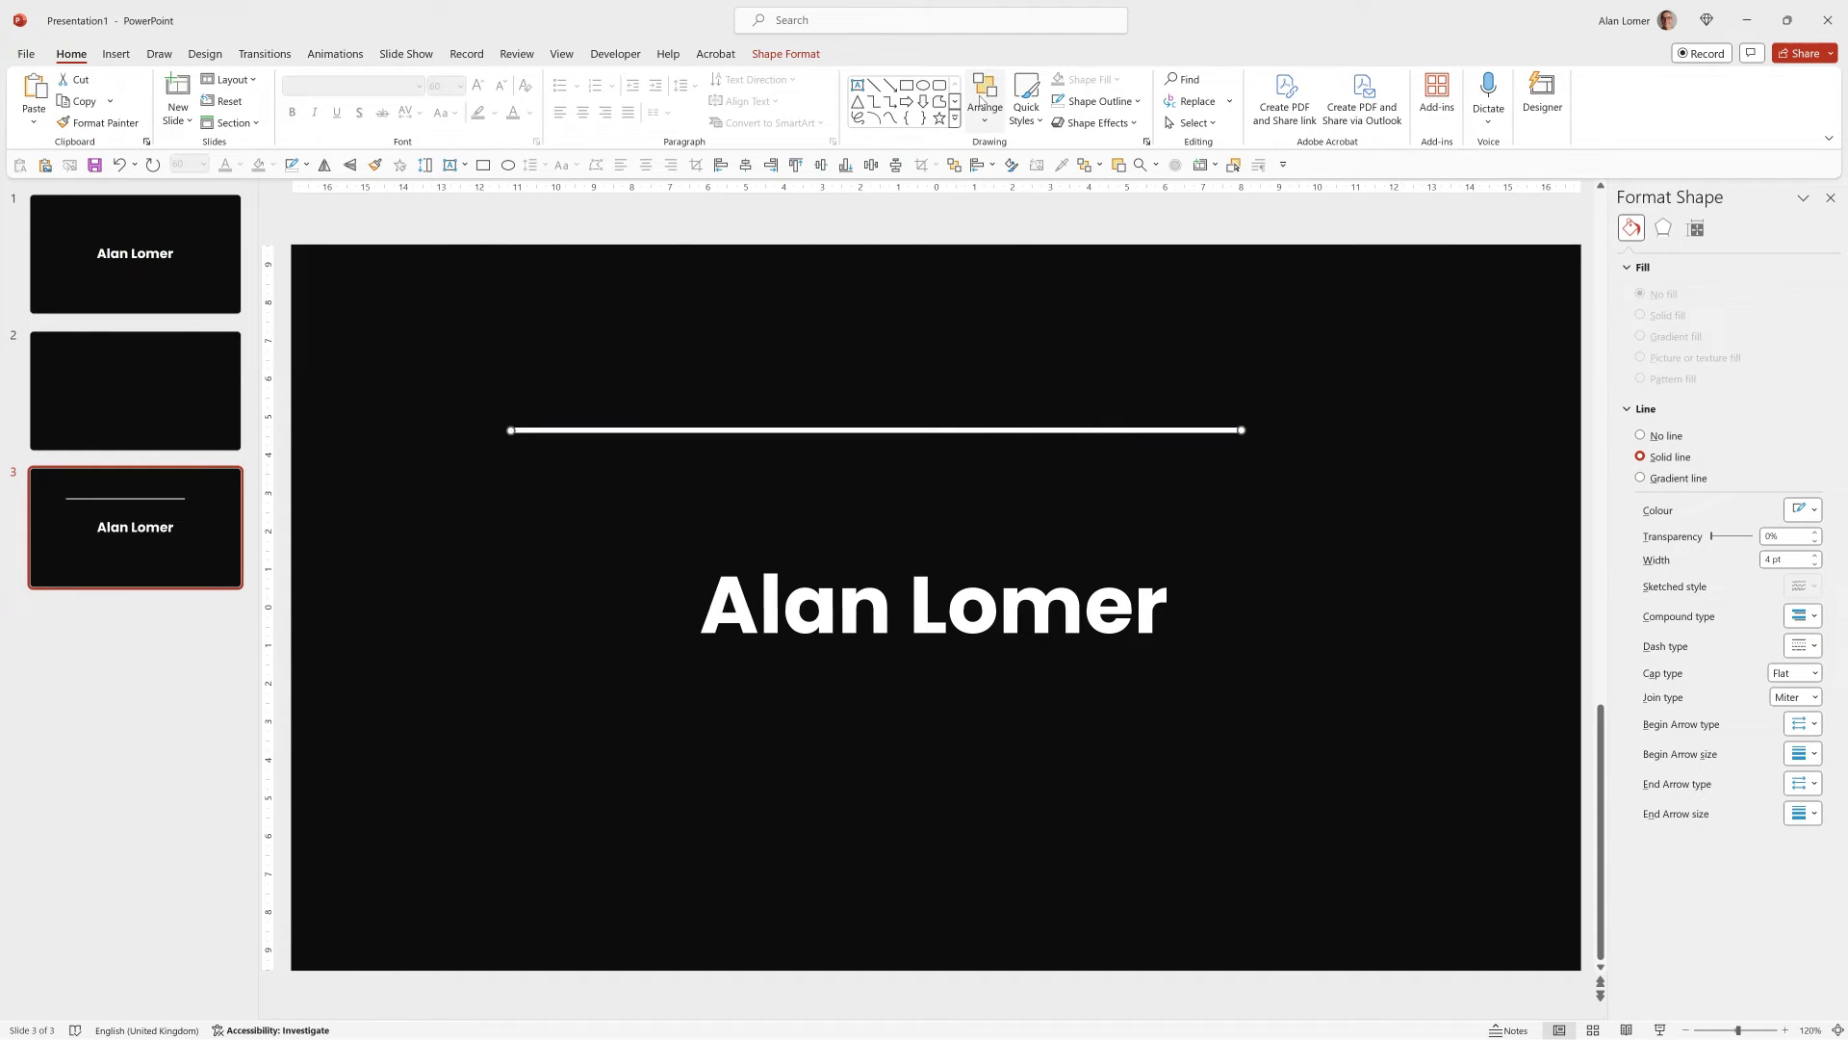
pyautogui.click(982, 100)
pyautogui.moveTo(1006, 406)
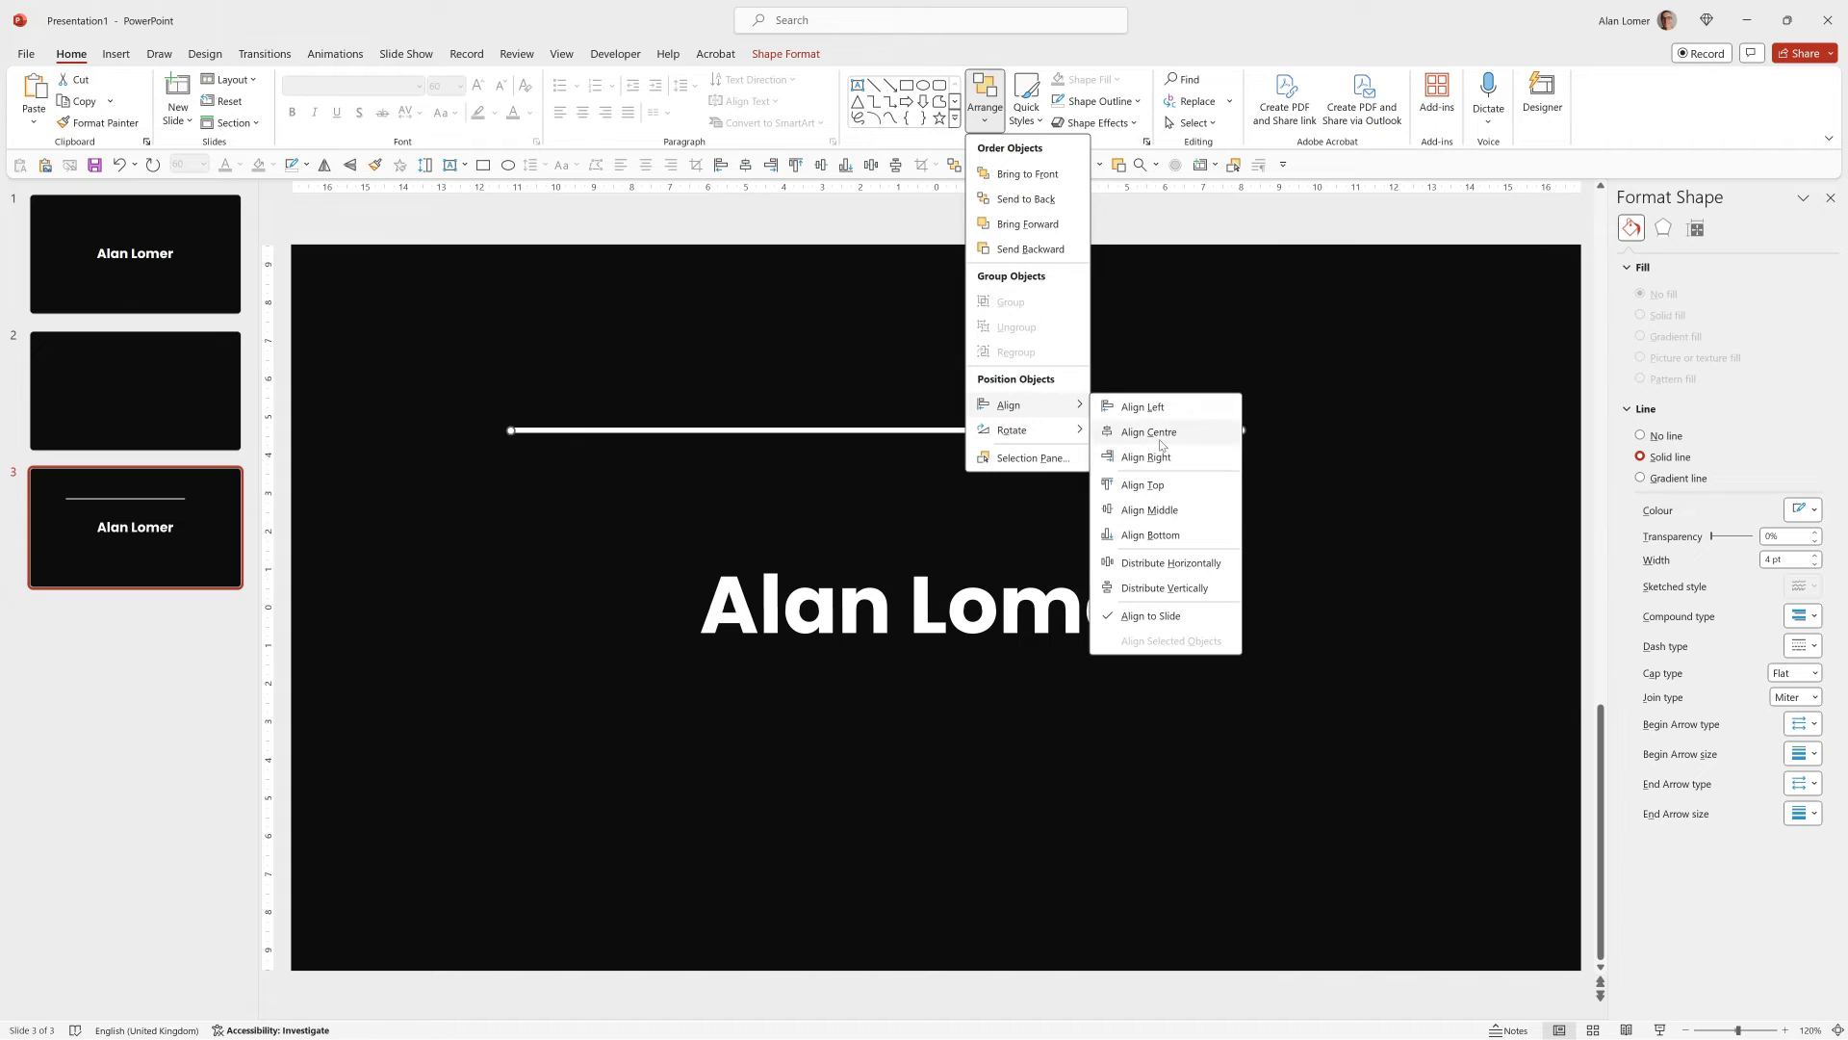
pyautogui.click(1161, 444)
pyautogui.click(984, 100)
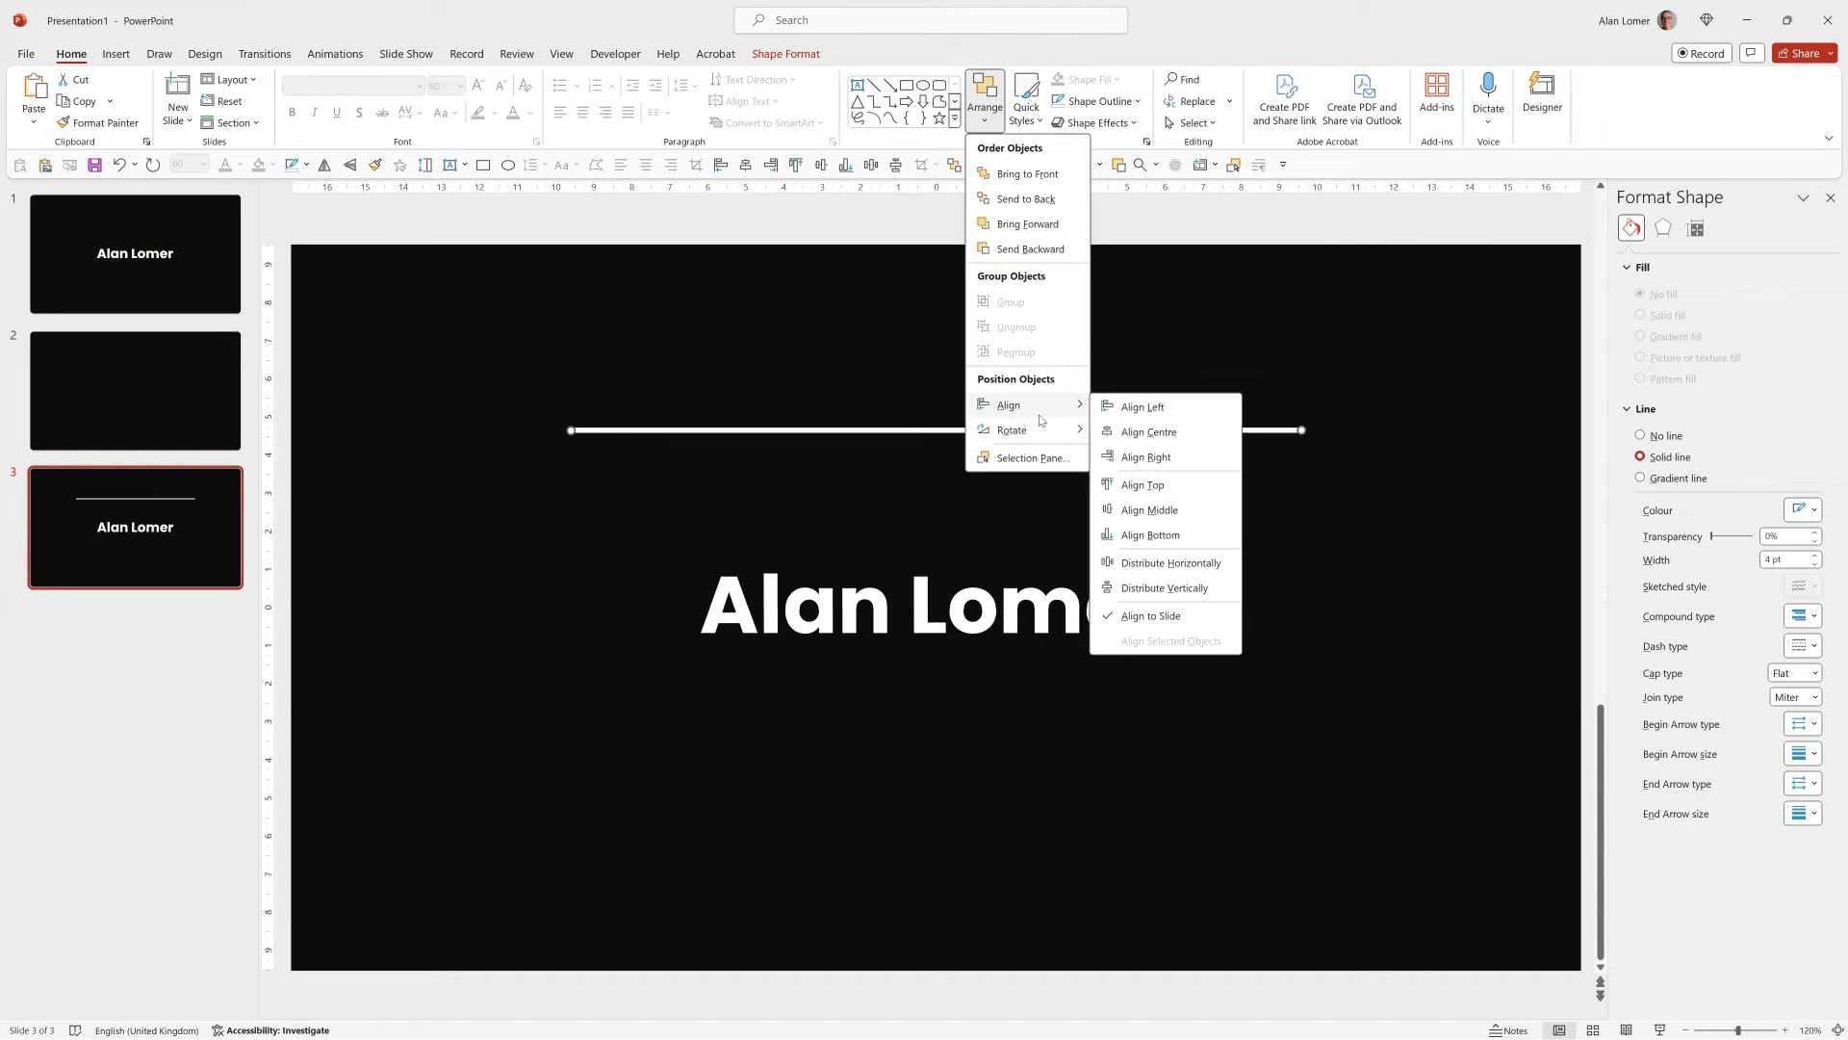
pyautogui.click(1158, 512)
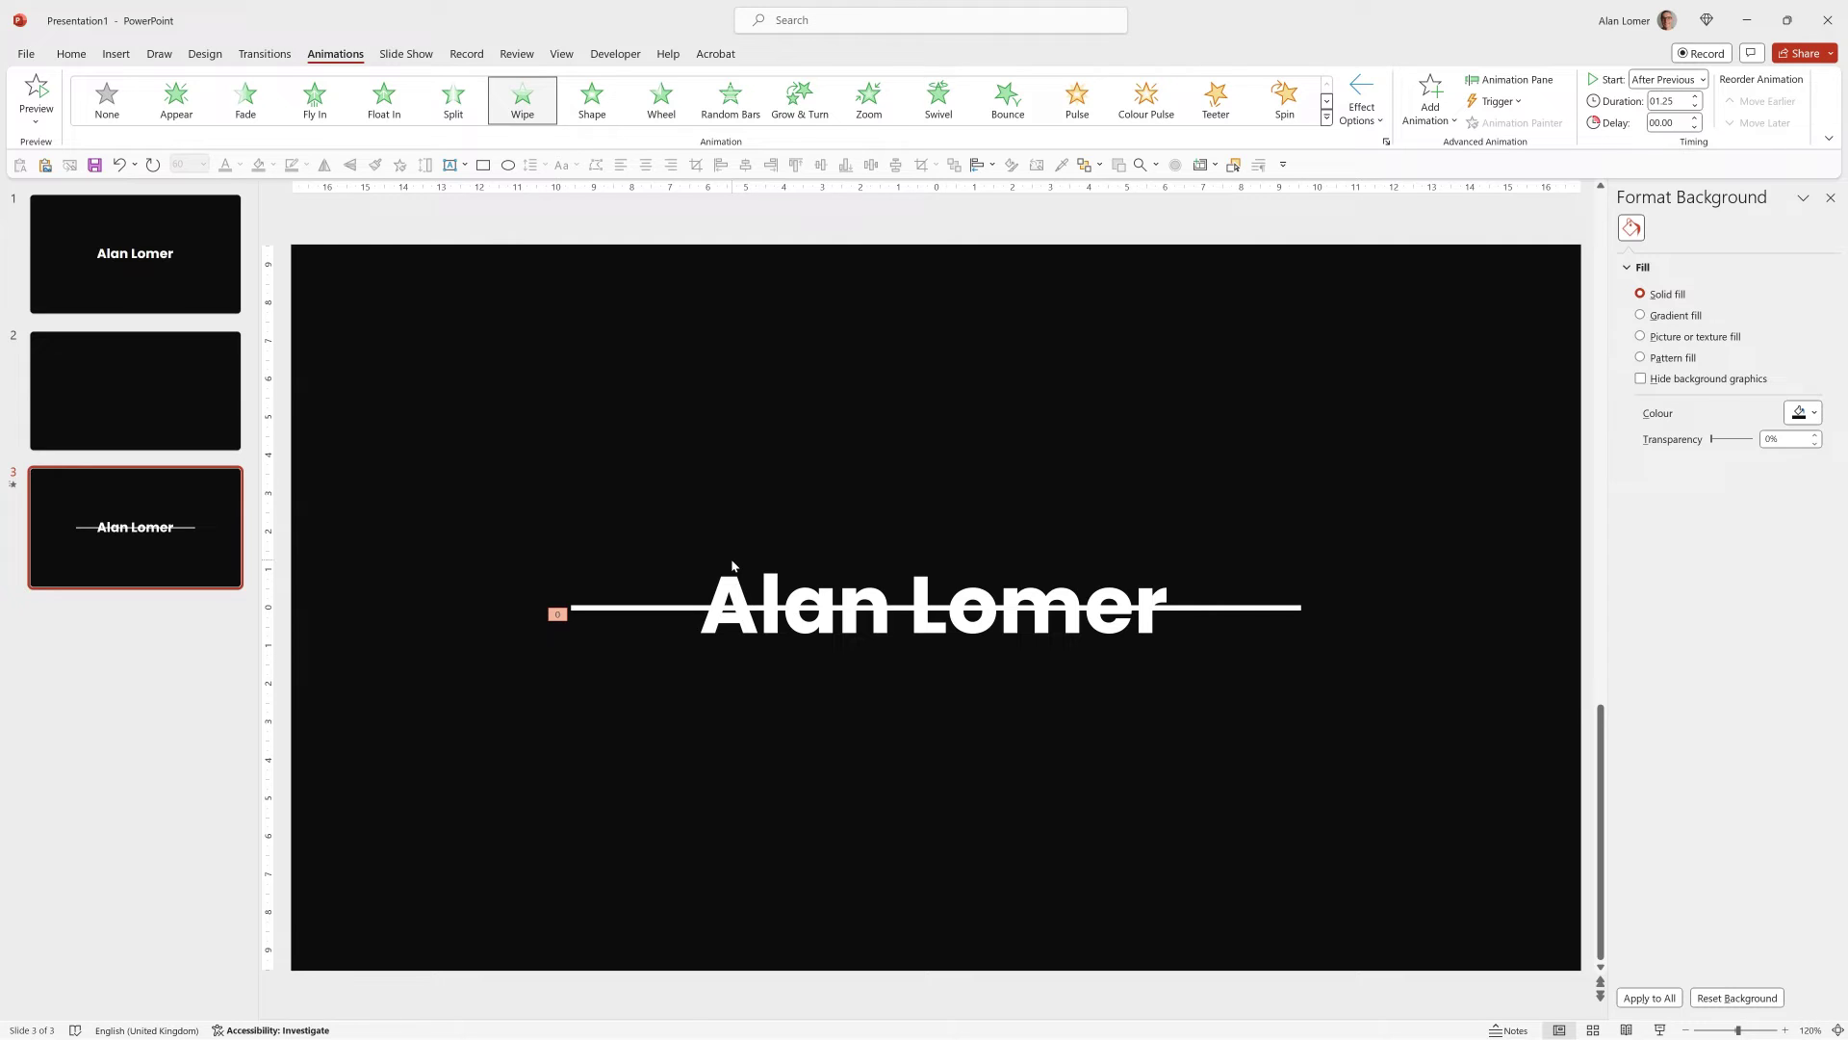
# Draw a rectangle above the name, fill it near-black and remove its outline
pyautogui.click(71, 54)
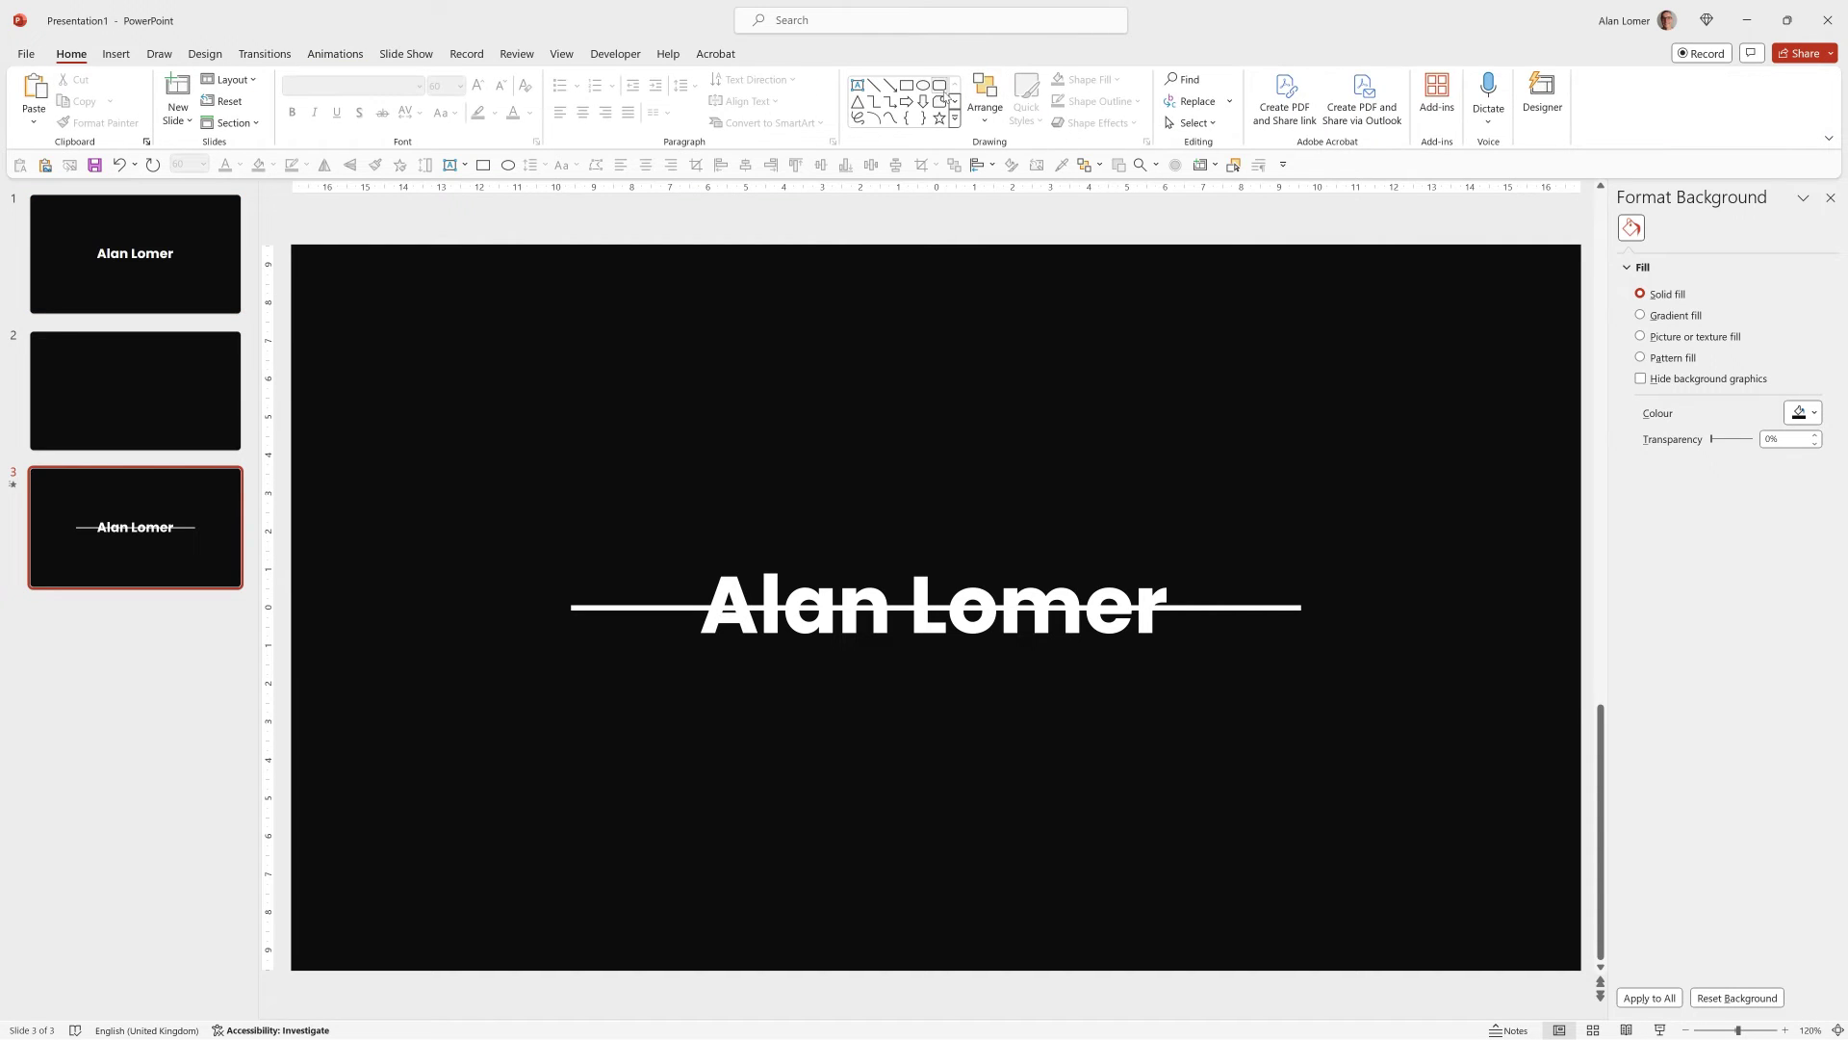
pyautogui.click(906, 85)
pyautogui.moveTo(633, 379); pyautogui.dragTo(1225, 570)
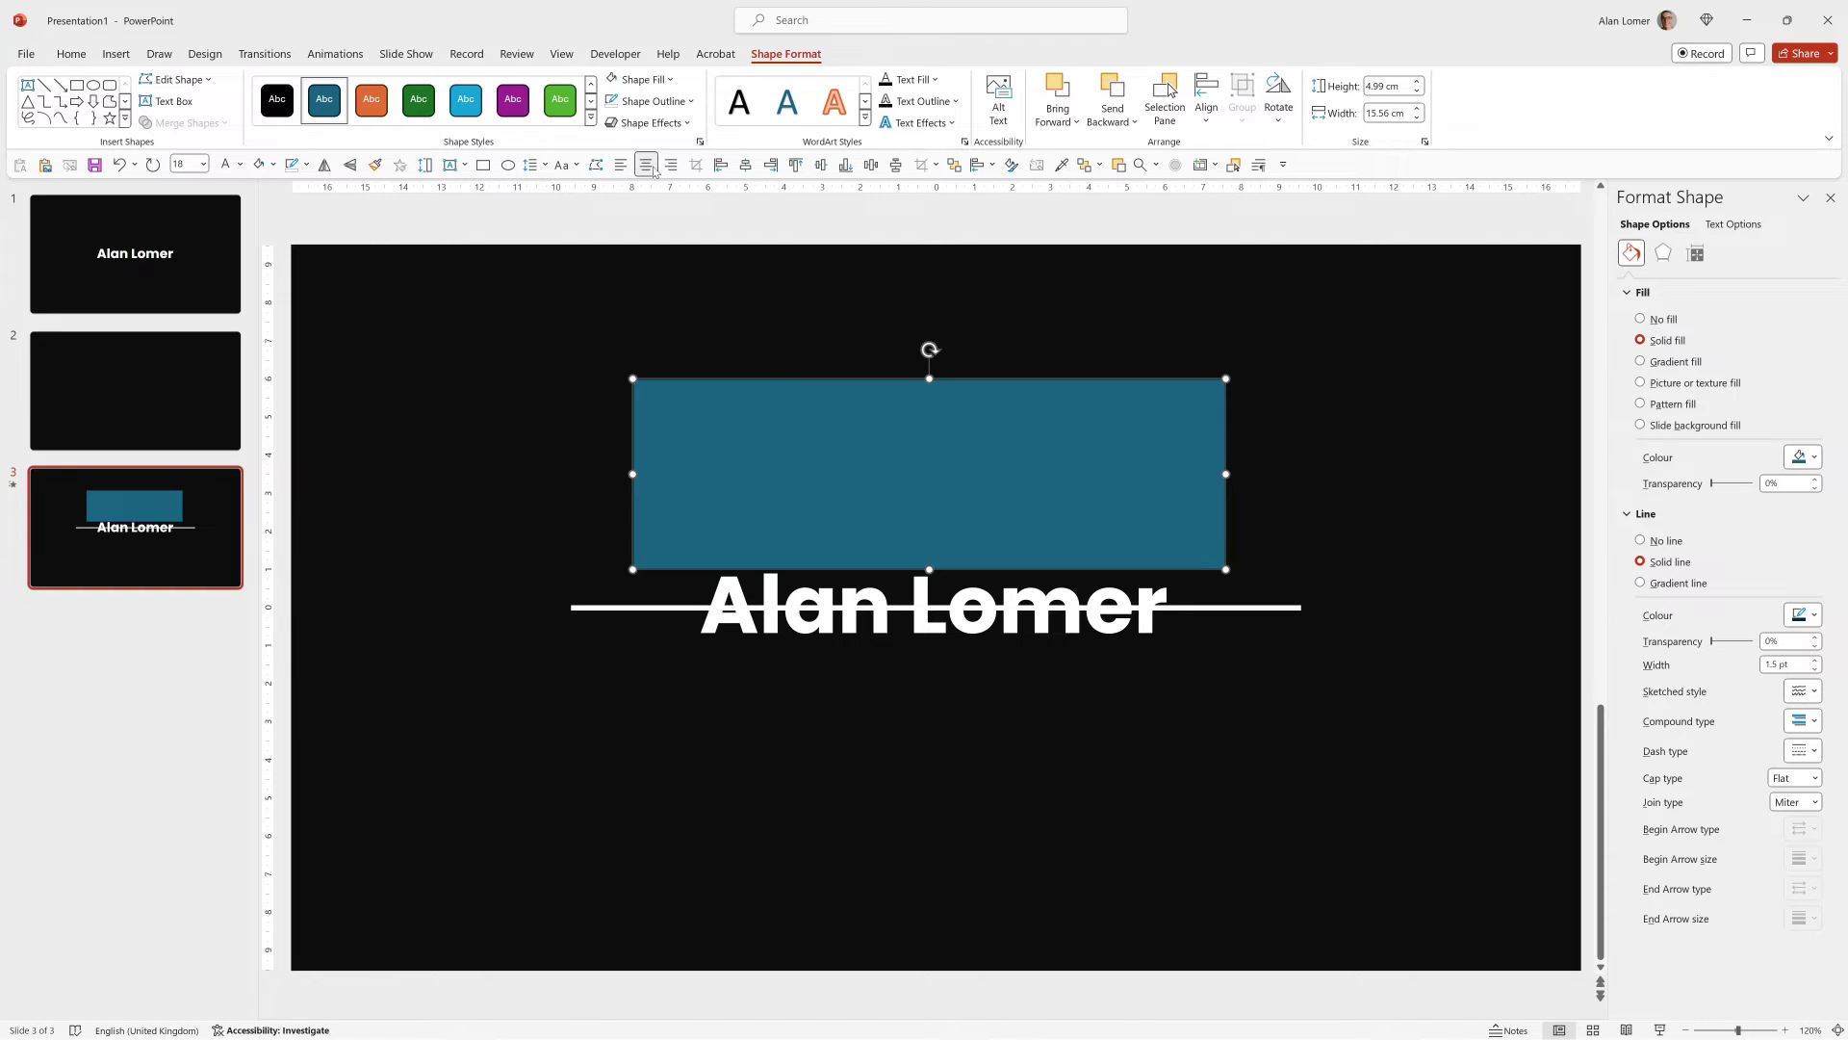
pyautogui.click(71, 54)
pyautogui.click(1076, 81)
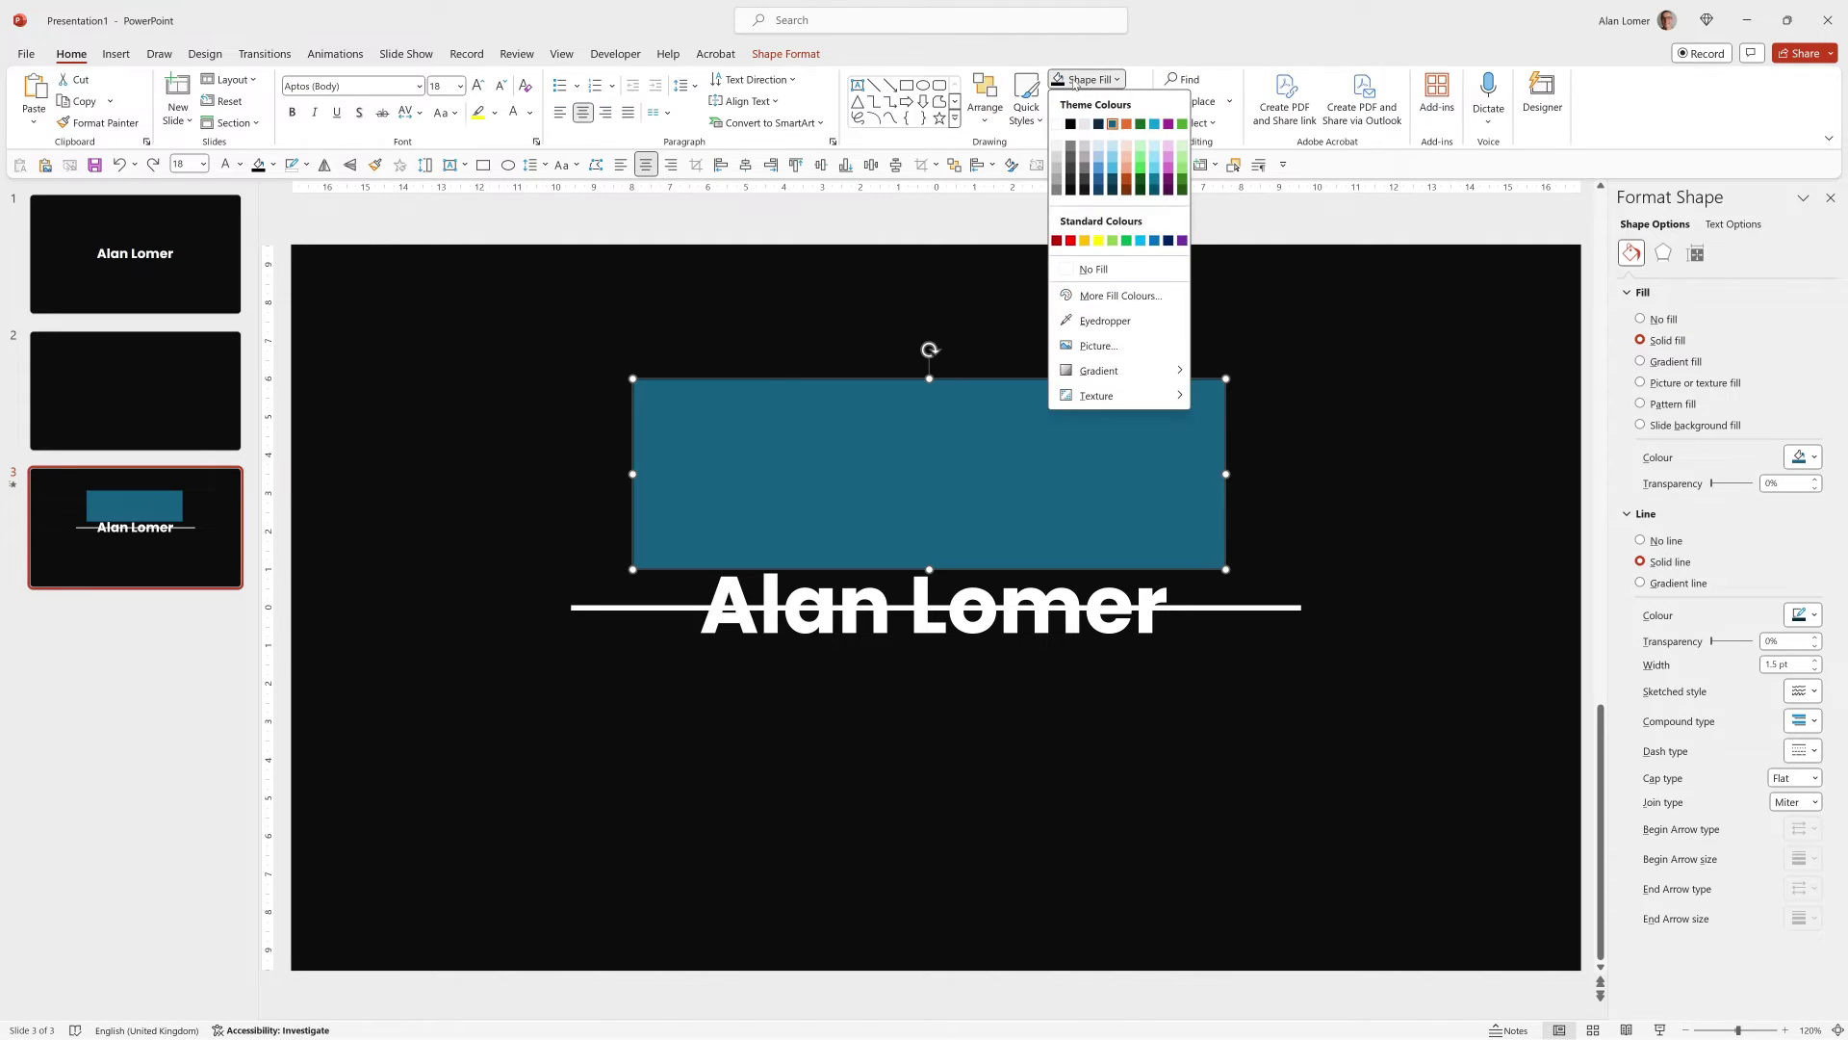
pyautogui.click(1070, 188)
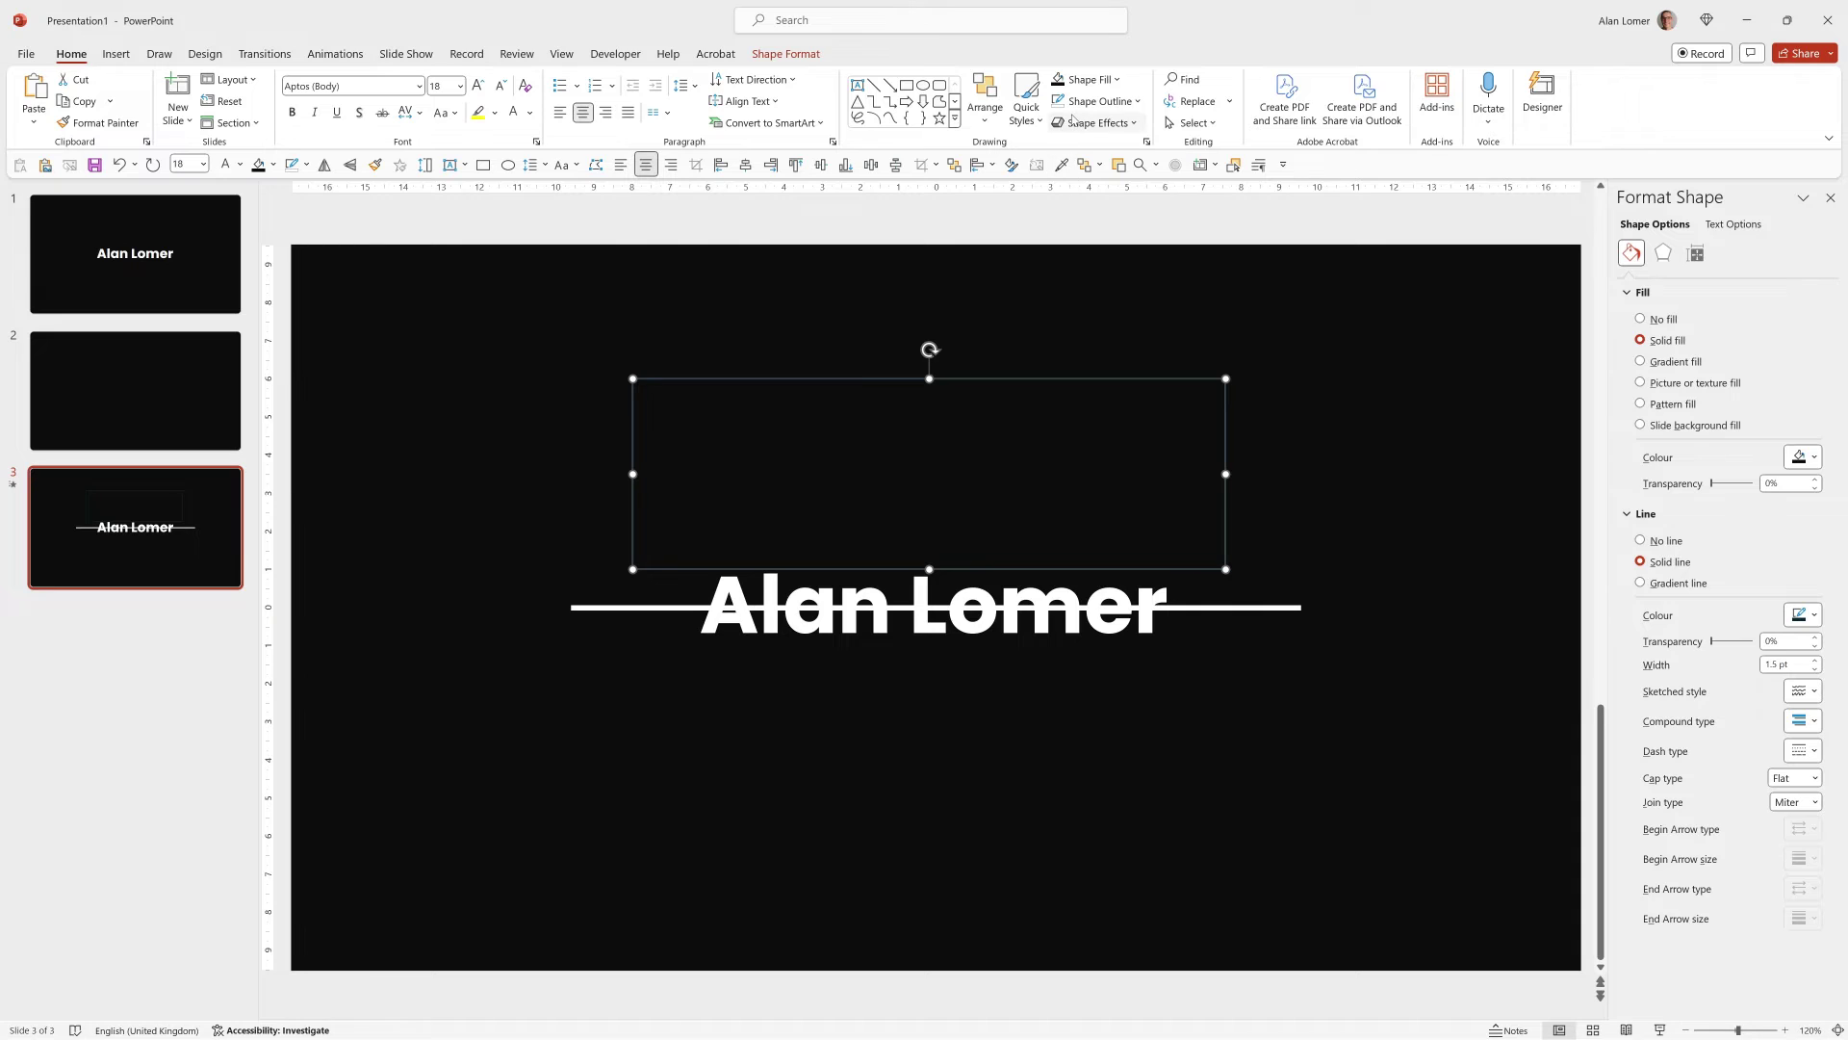
pyautogui.click(1097, 101)
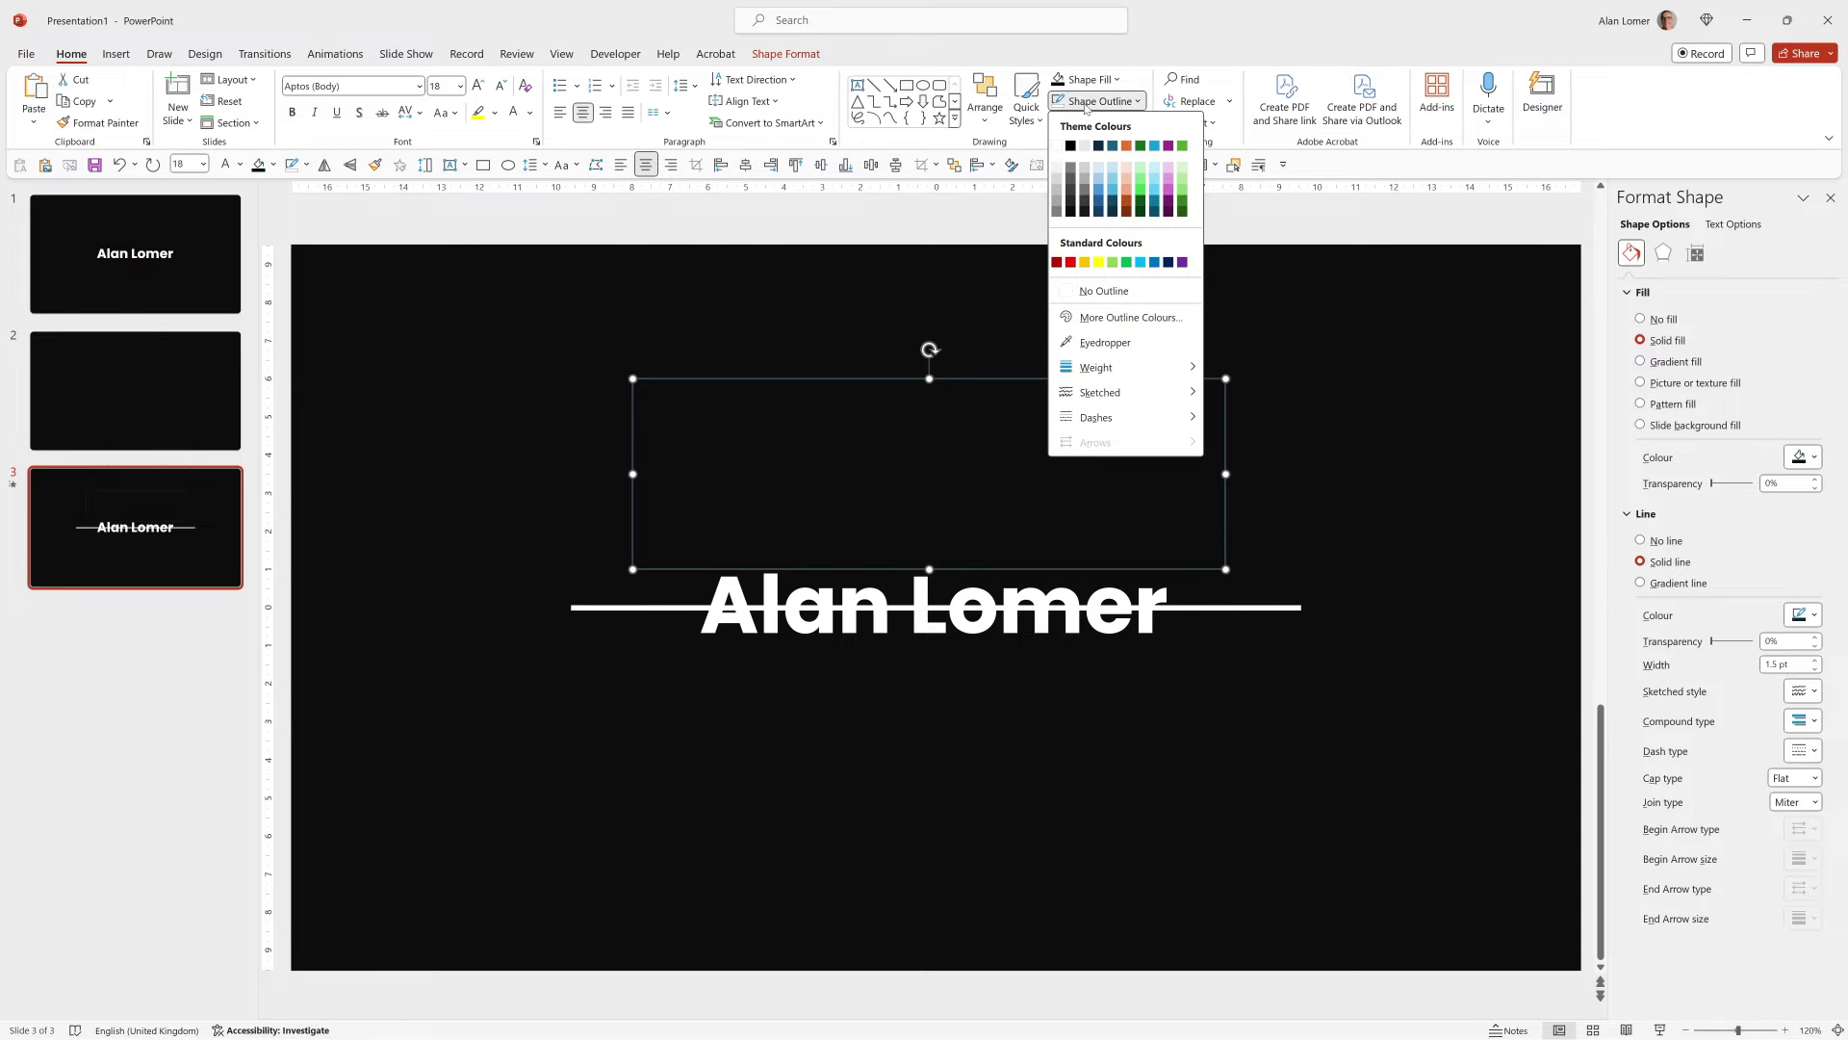
pyautogui.click(1103, 291)
# Move the rectangle down so its bottom edge meets the white line
pyautogui.click(915, 430)
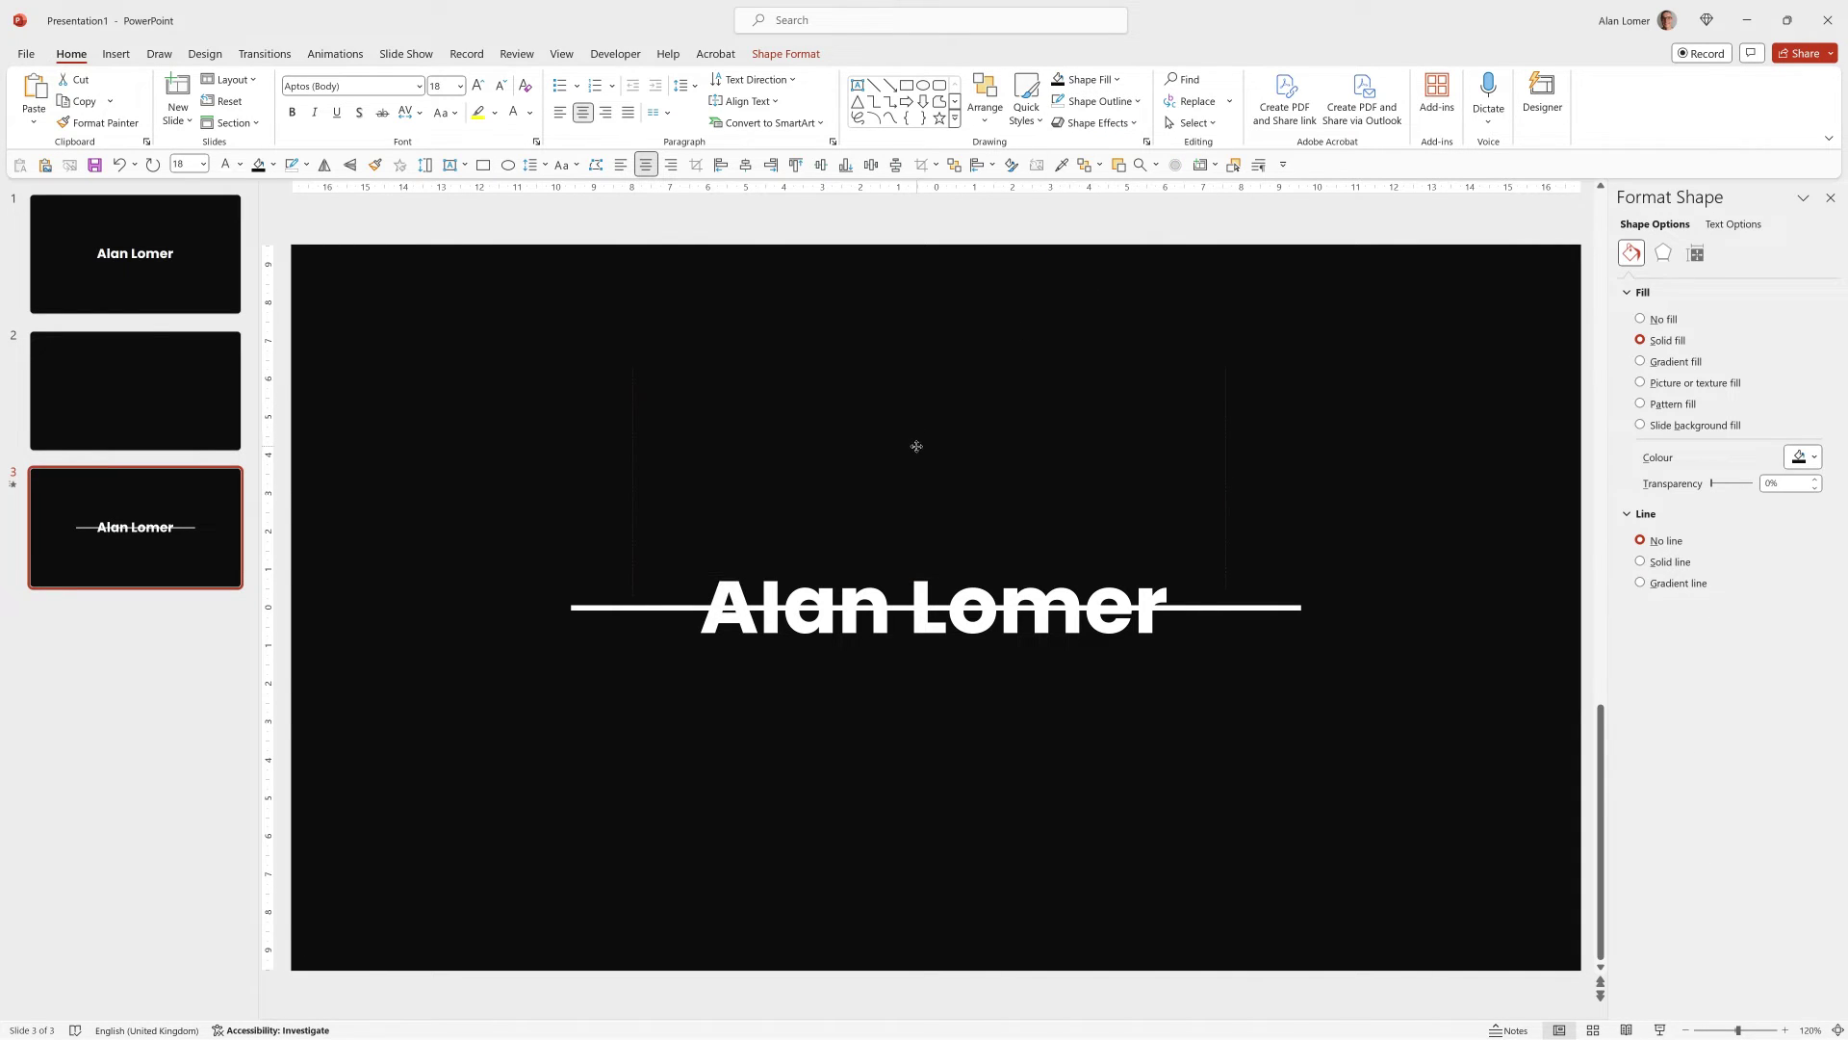
pyautogui.moveTo(916, 445); pyautogui.dragTo(915, 466)
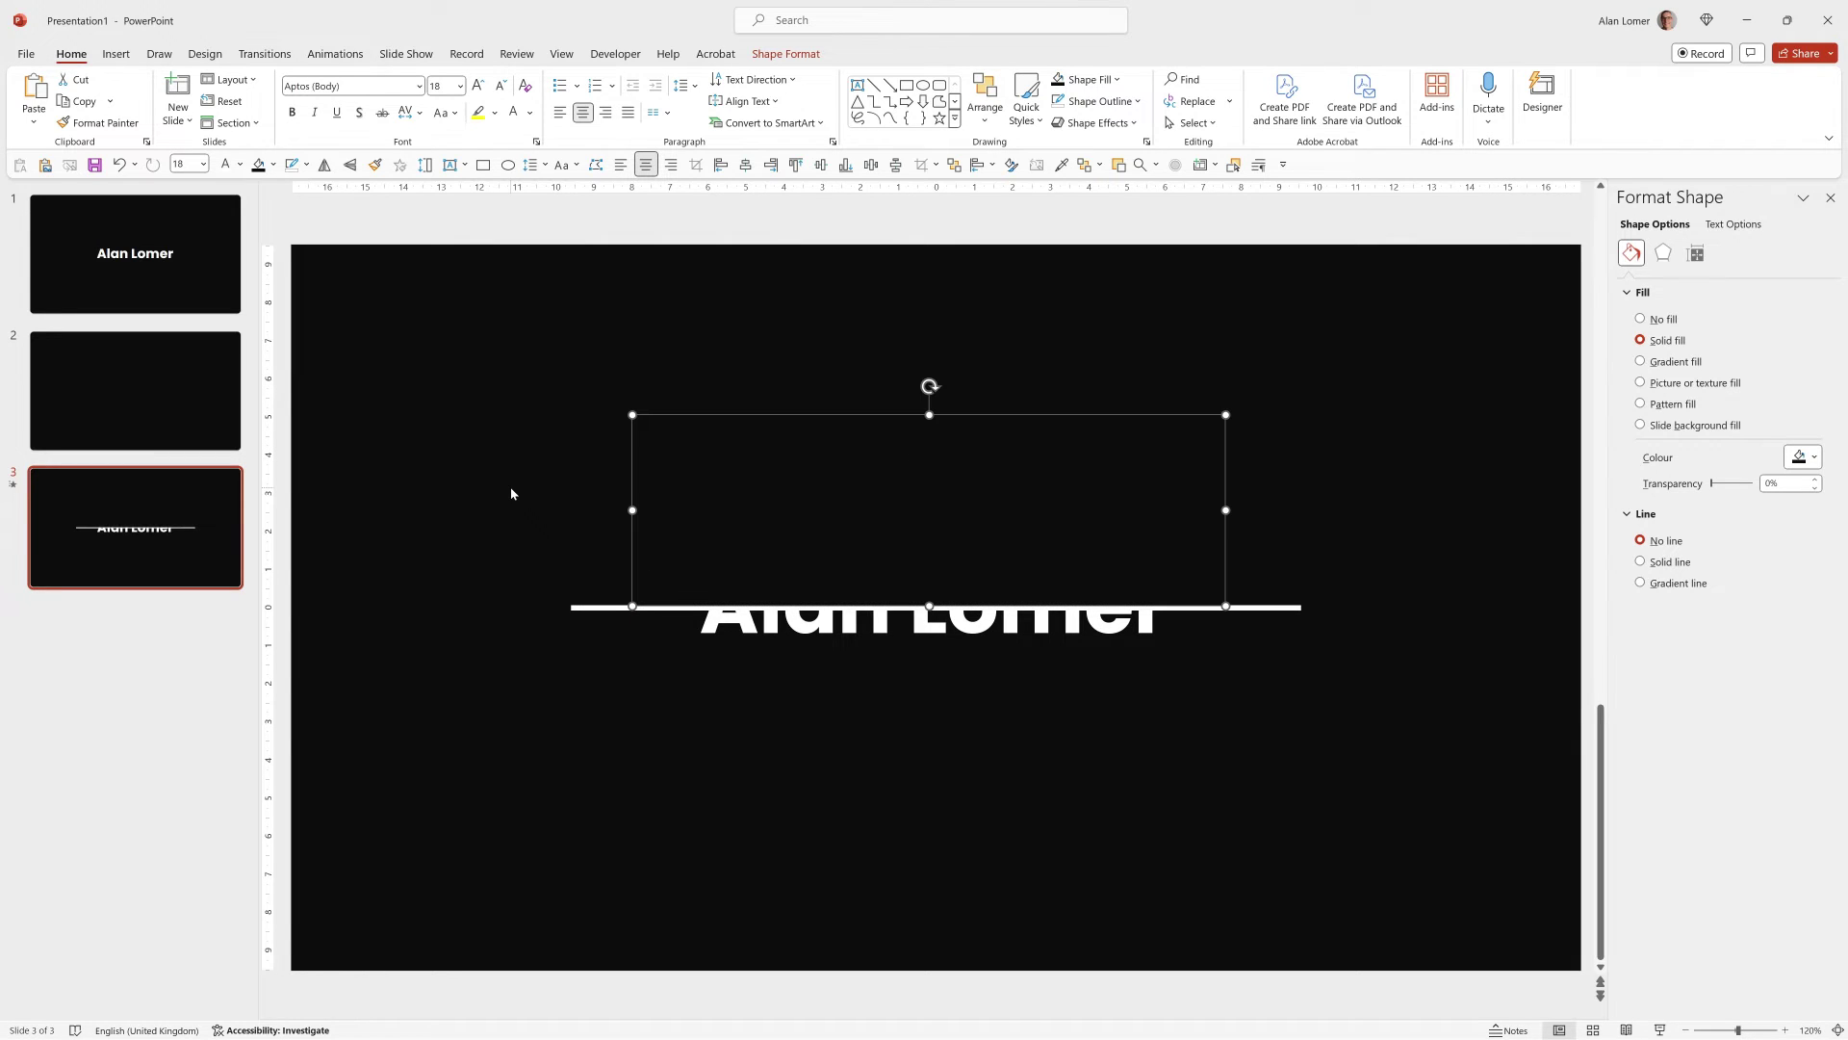
pyautogui.click(511, 493)
pyautogui.click(884, 469)
pyautogui.rightClick(884, 469)
pyautogui.click(955, 719)
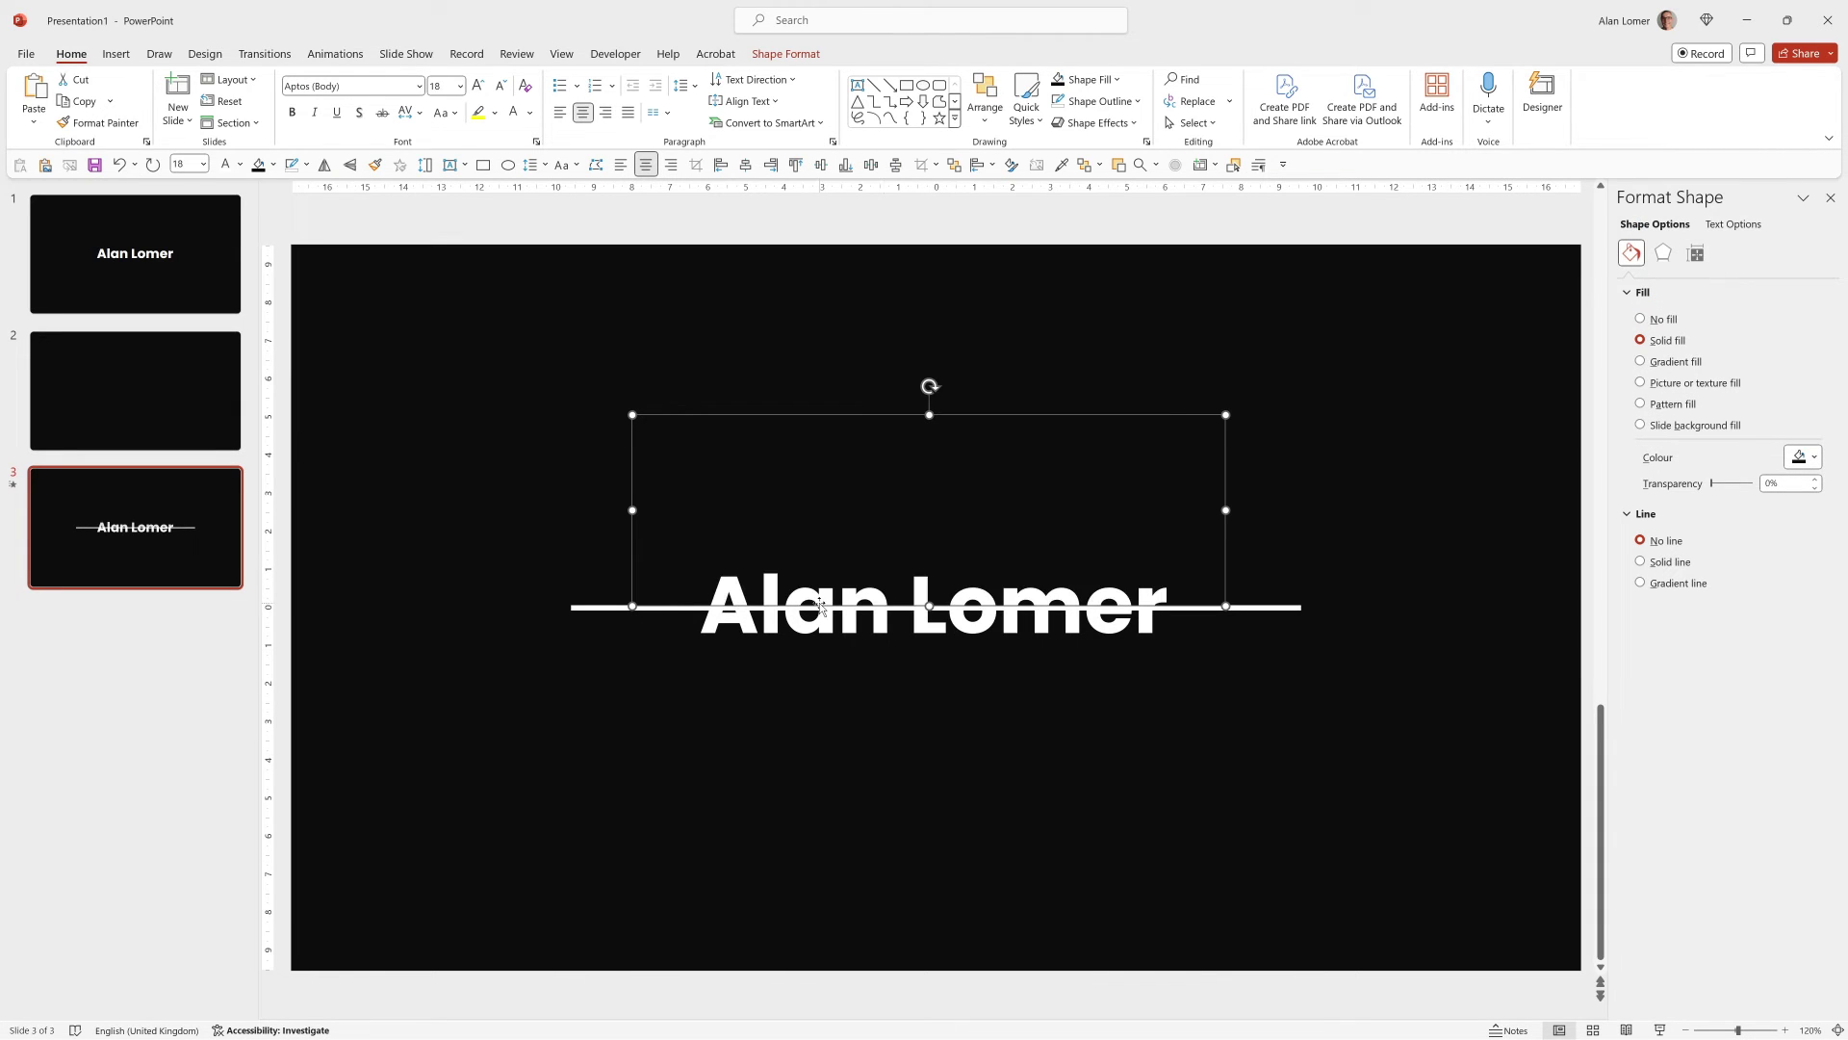
pyautogui.keyDown('shift'); pyautogui.click(771, 588); pyautogui.keyUp('shift')
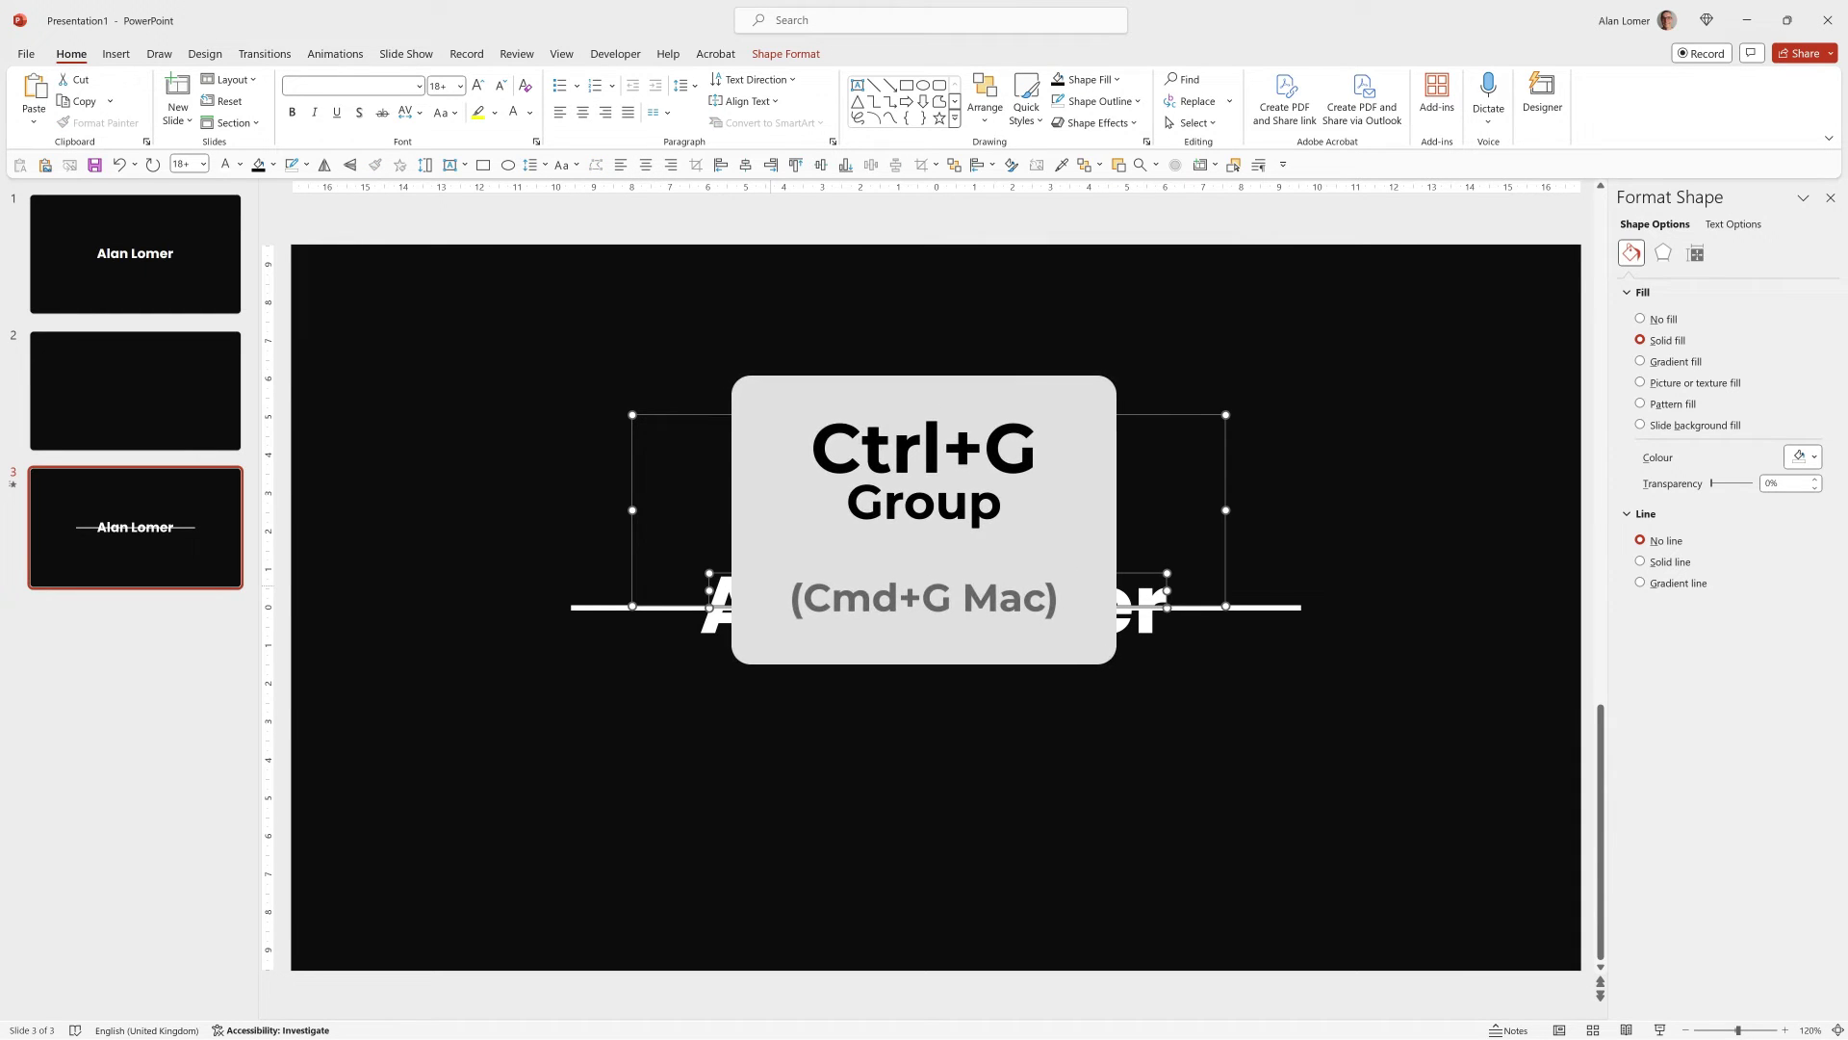
pyautogui.hotkey('ctrl', 'g')
pyautogui.moveTo(812, 523); pyautogui.dragTo(813, 483)
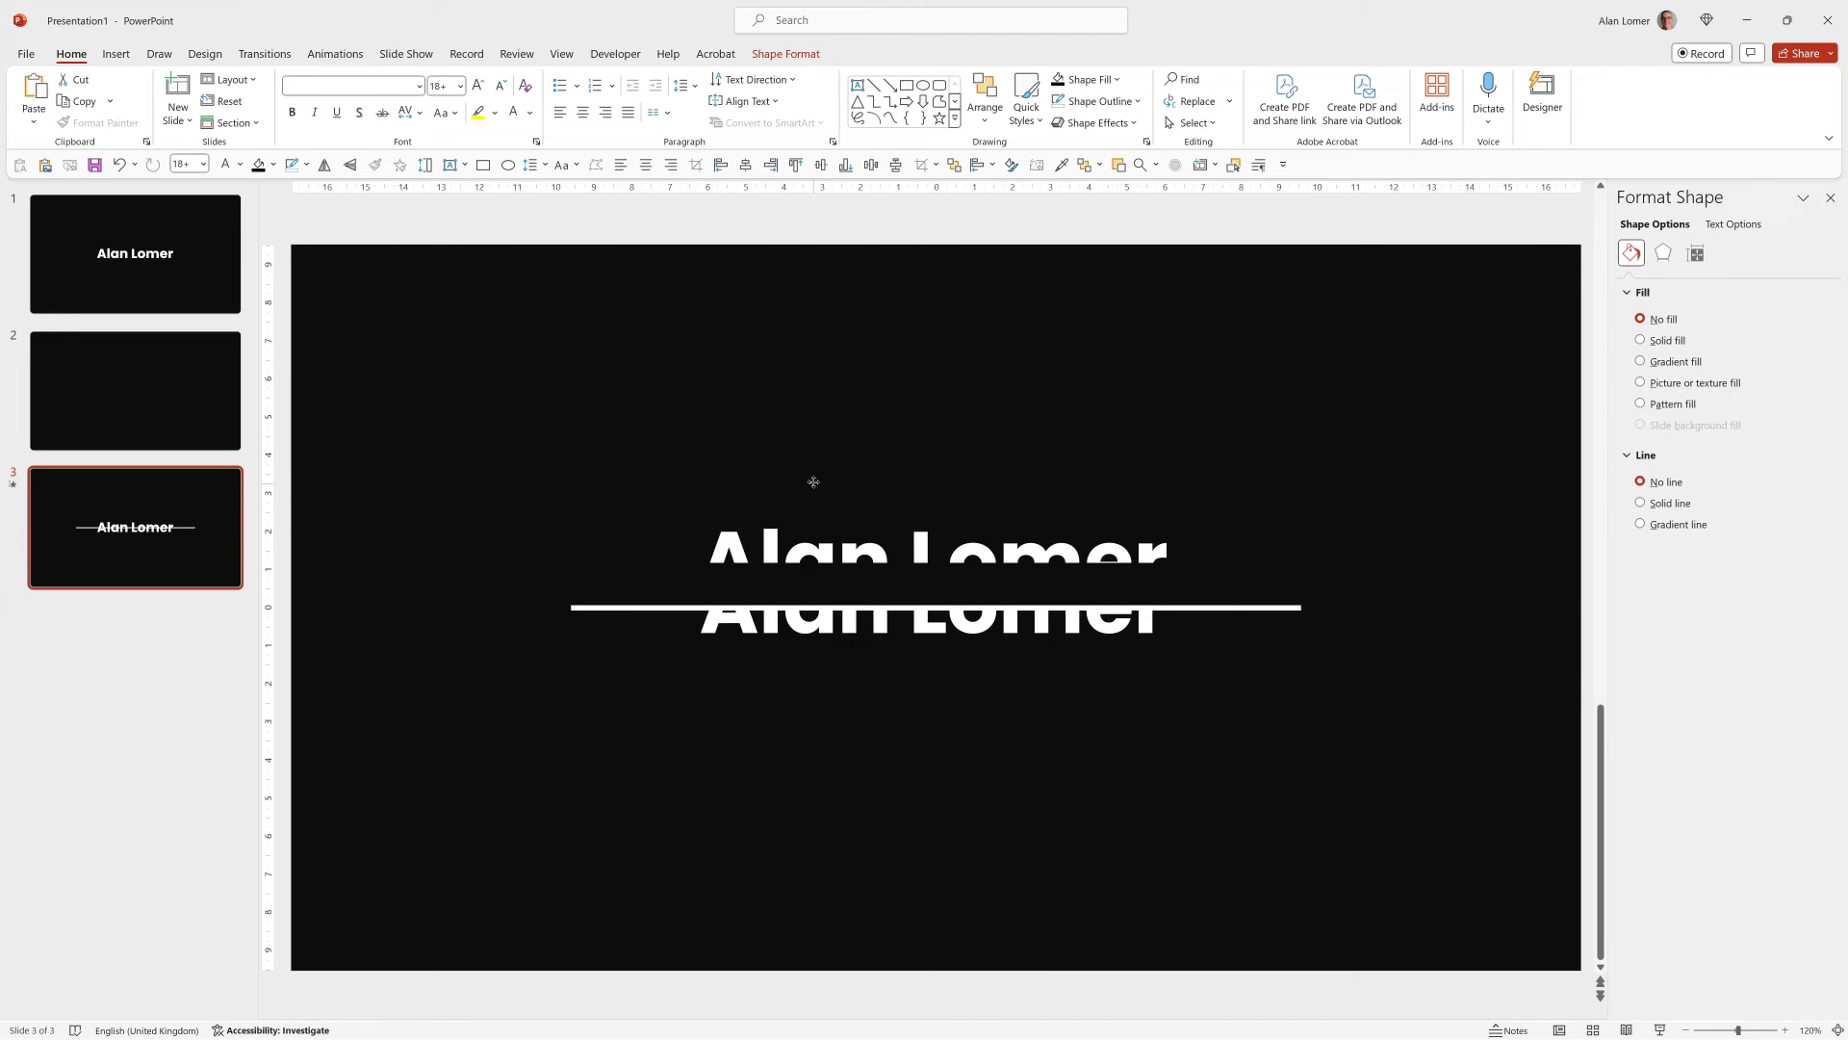
pyautogui.hotkey('ctrl', 'z')
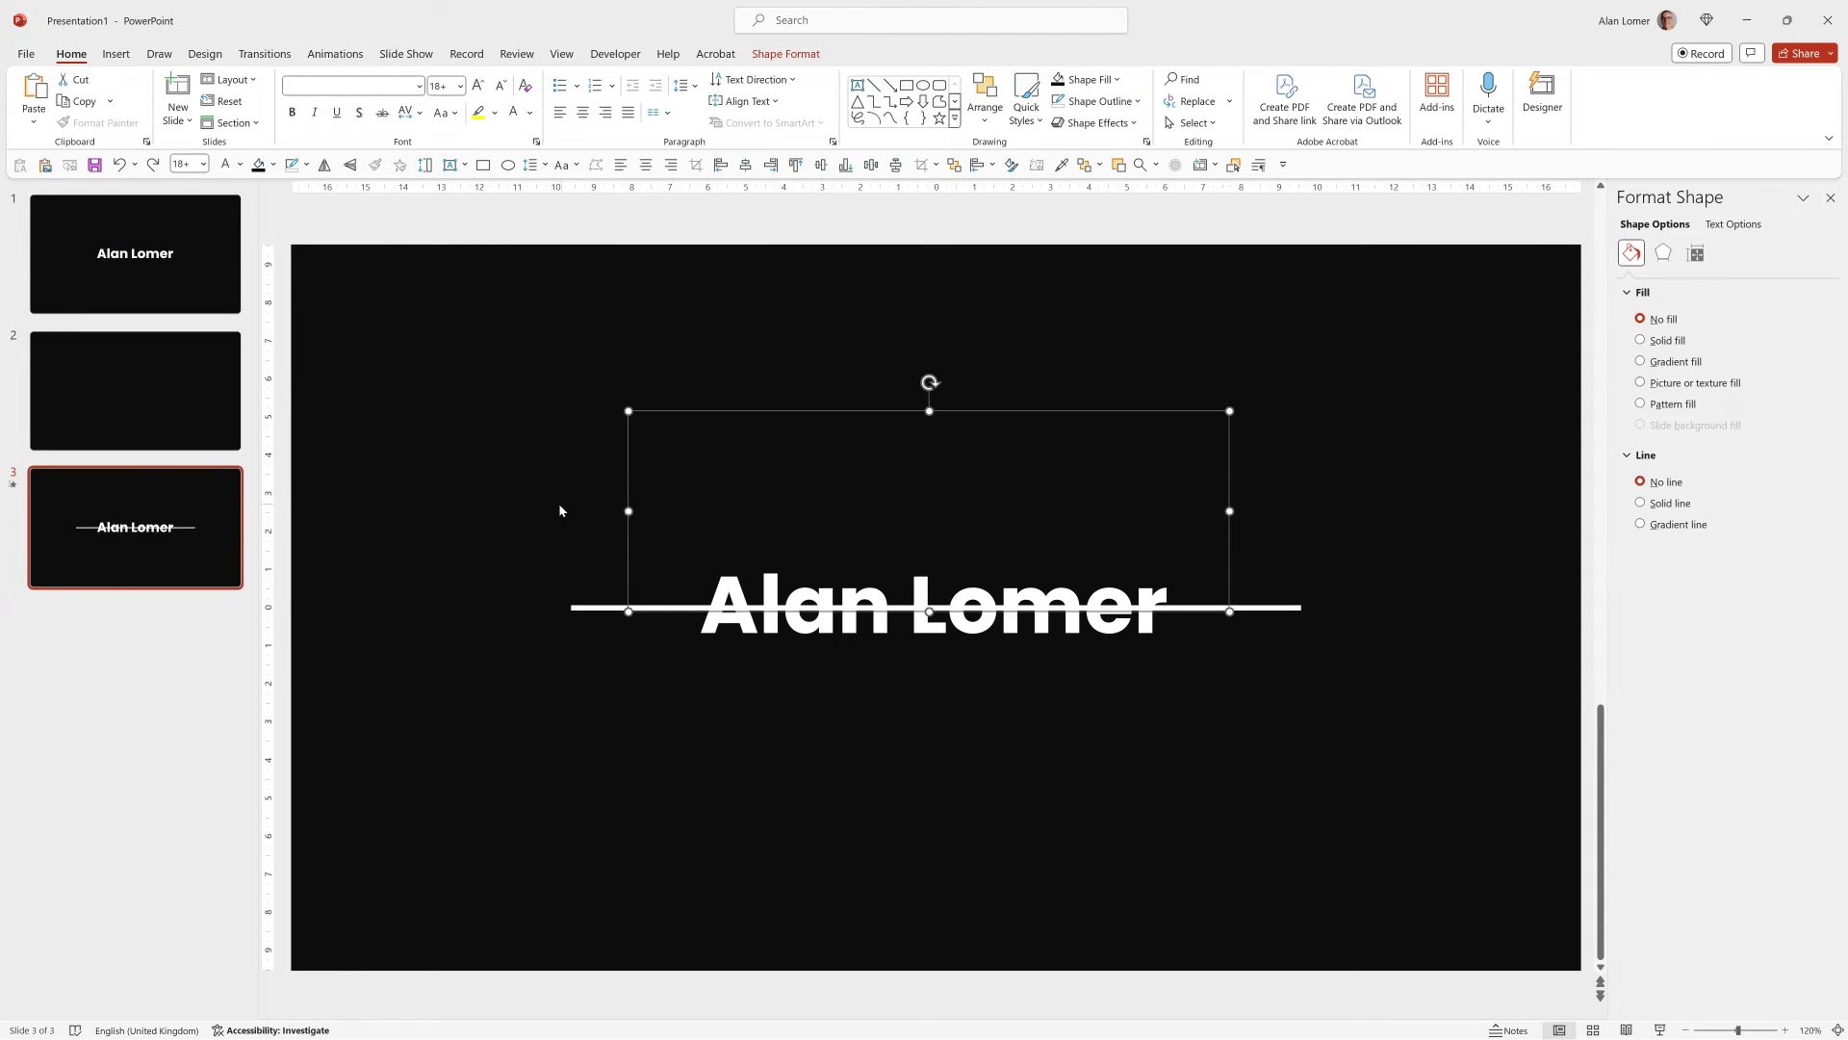
pyautogui.click(558, 516)
pyautogui.hotkey('alt', 'a')
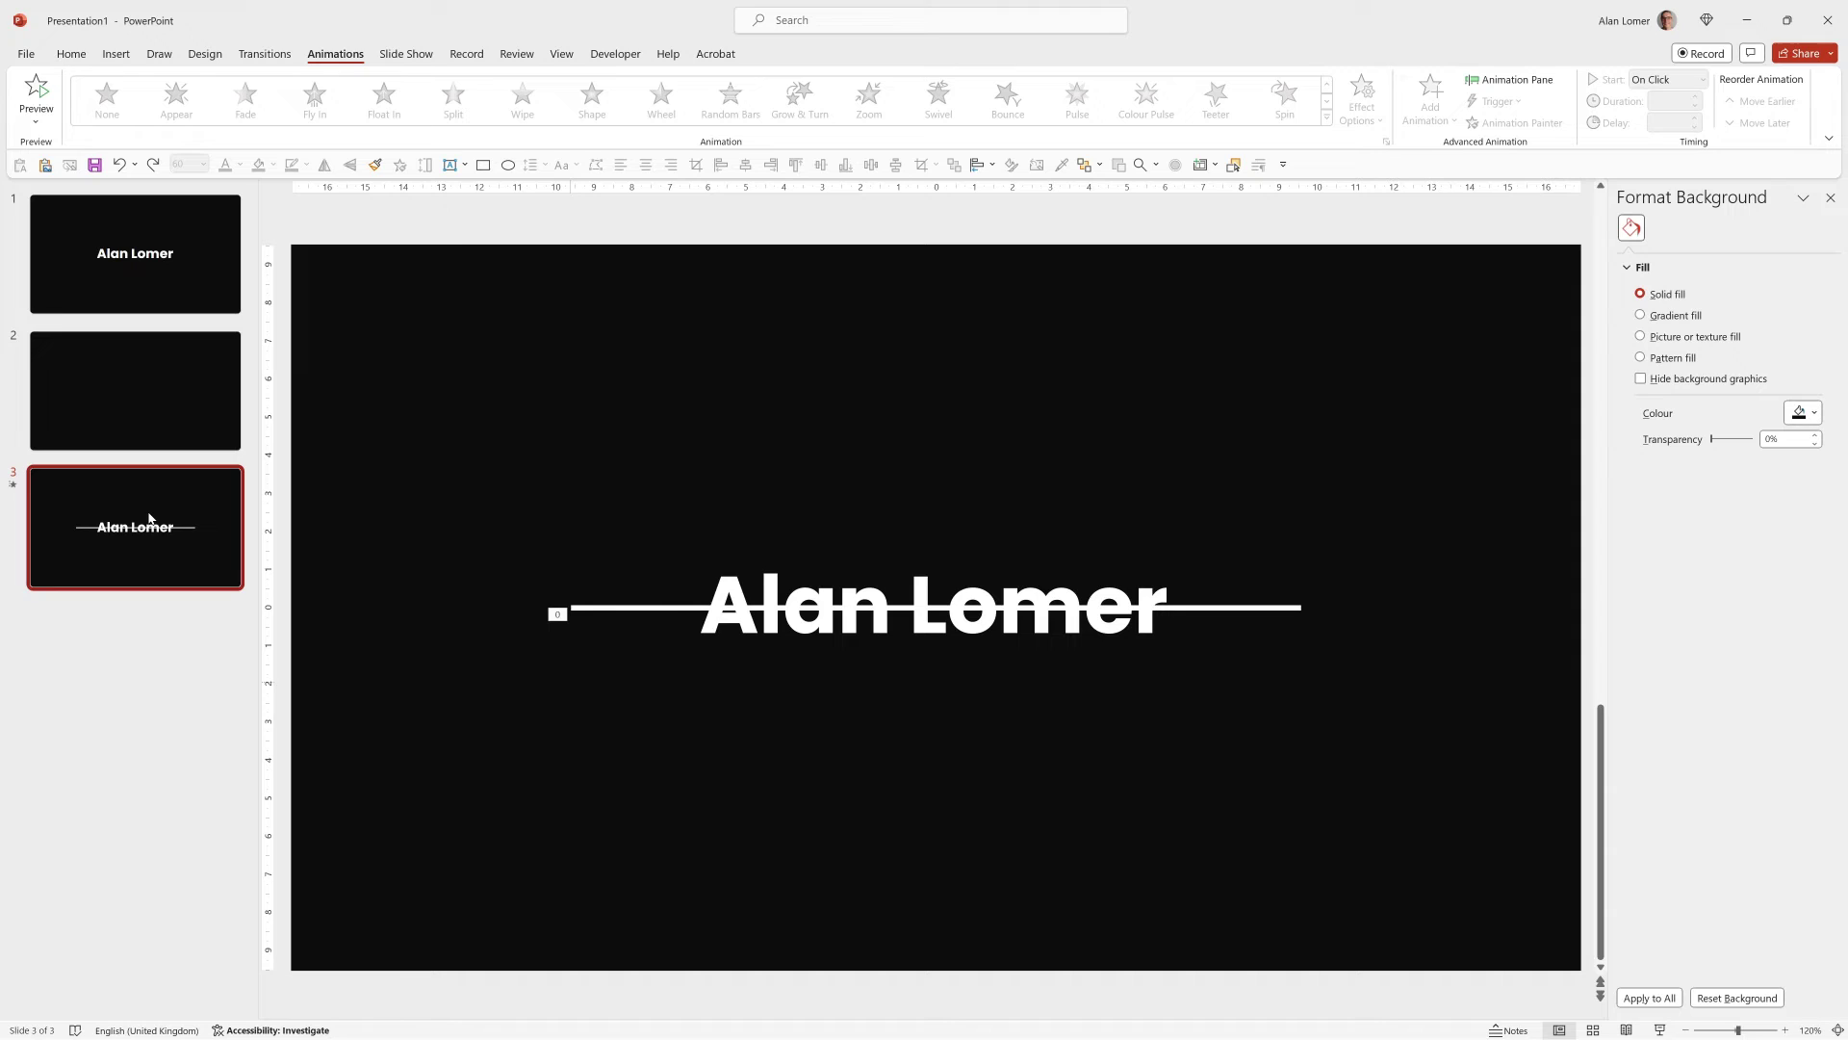
pyautogui.hotkey('ctrl', 'd')
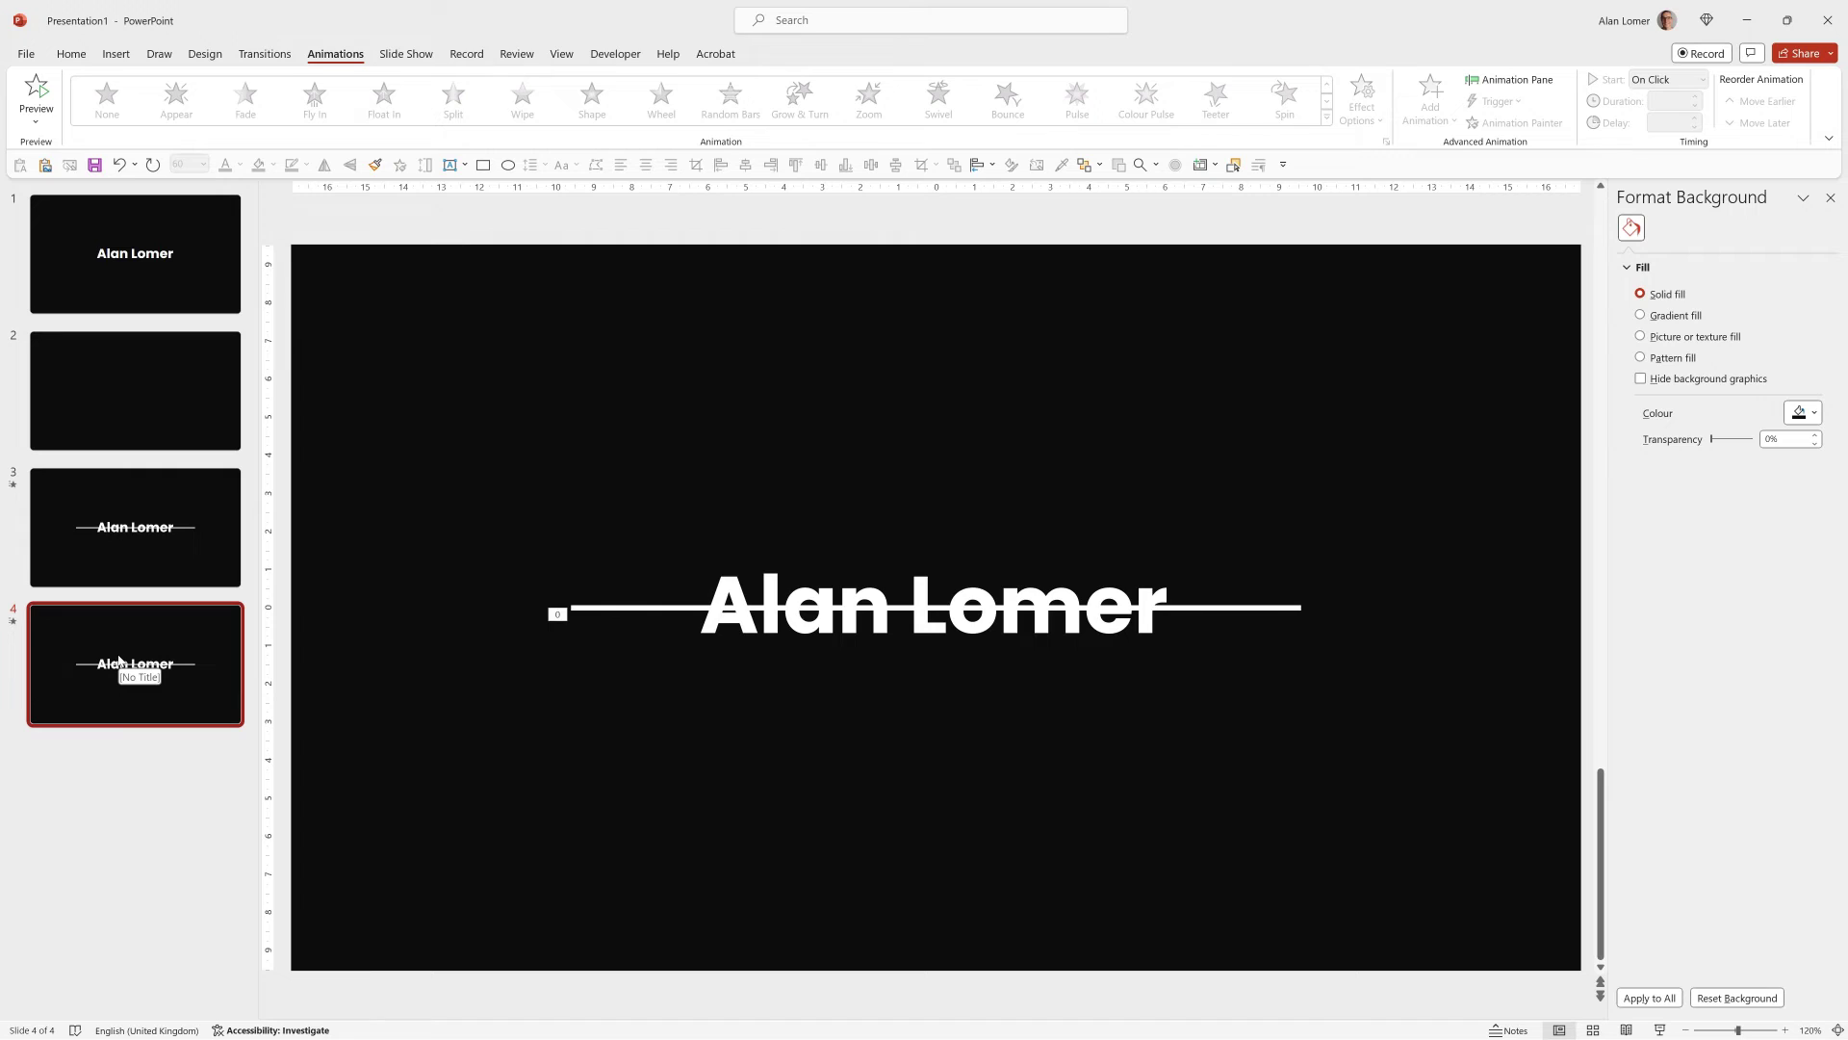
pyautogui.click(89, 550)
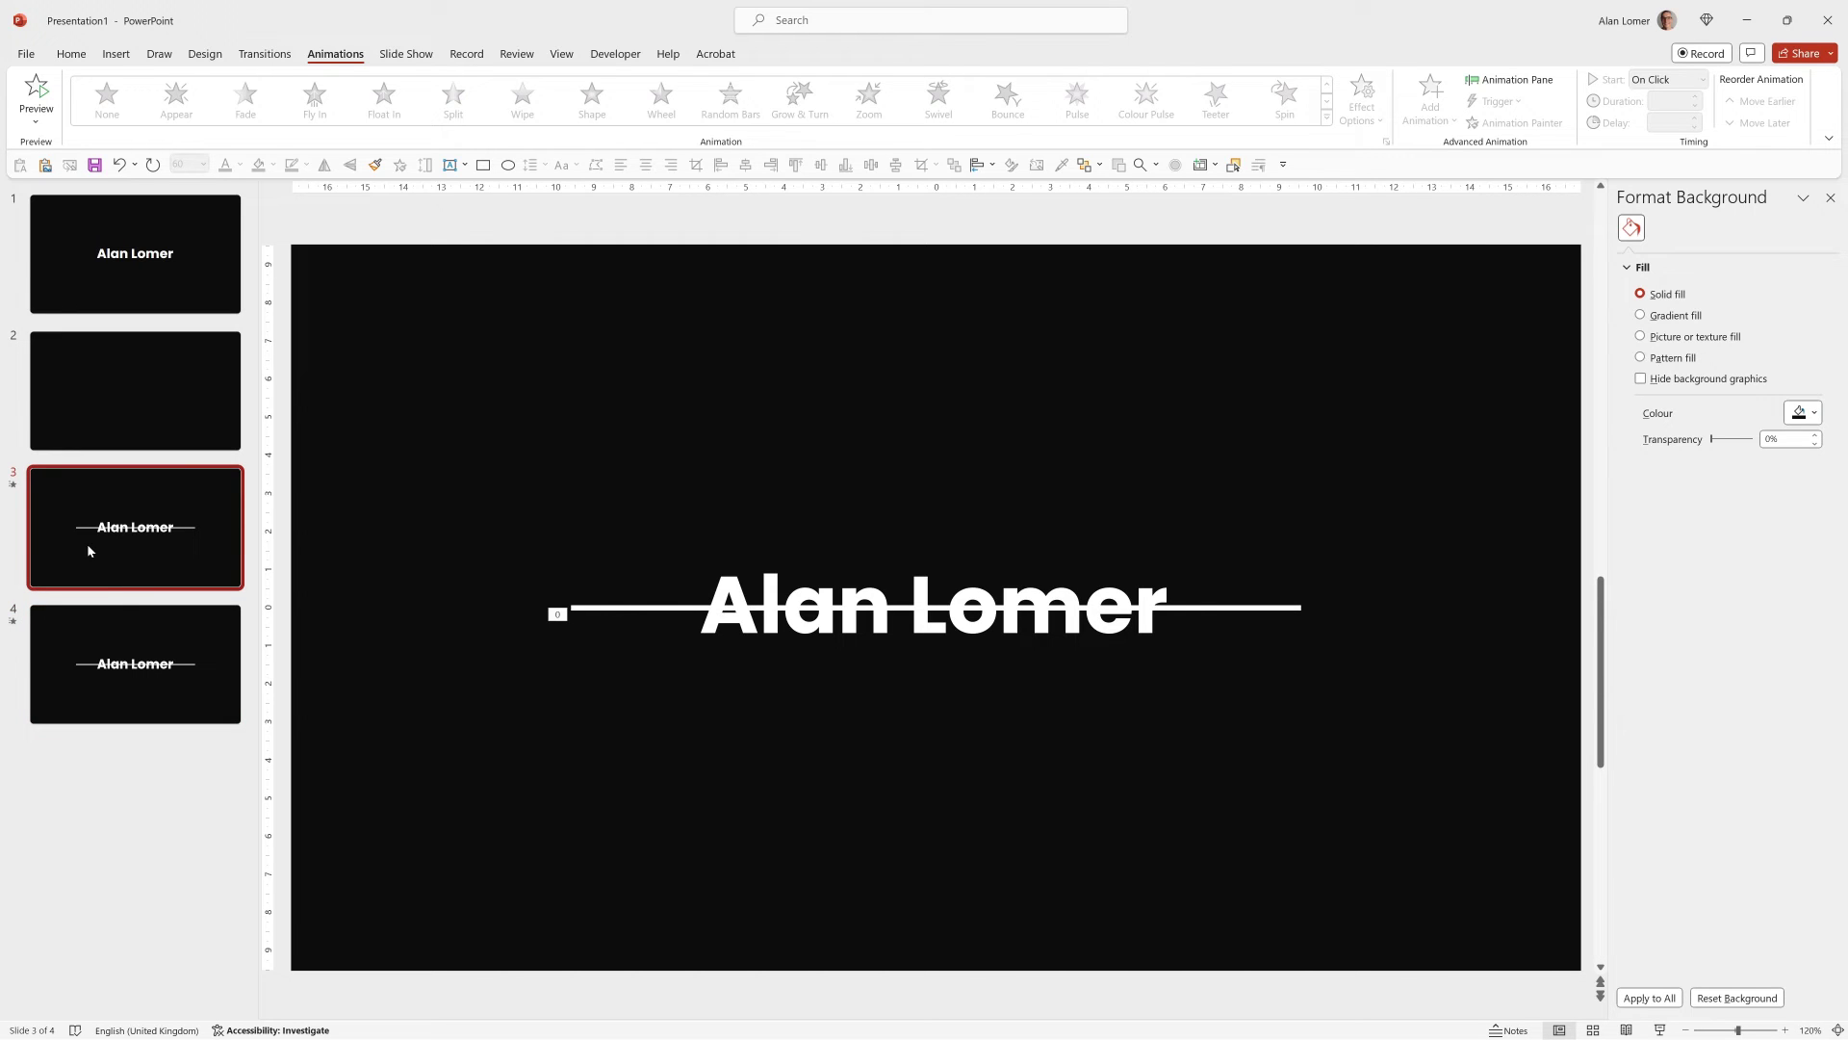
pyautogui.click(748, 624)
pyautogui.press('Escape')
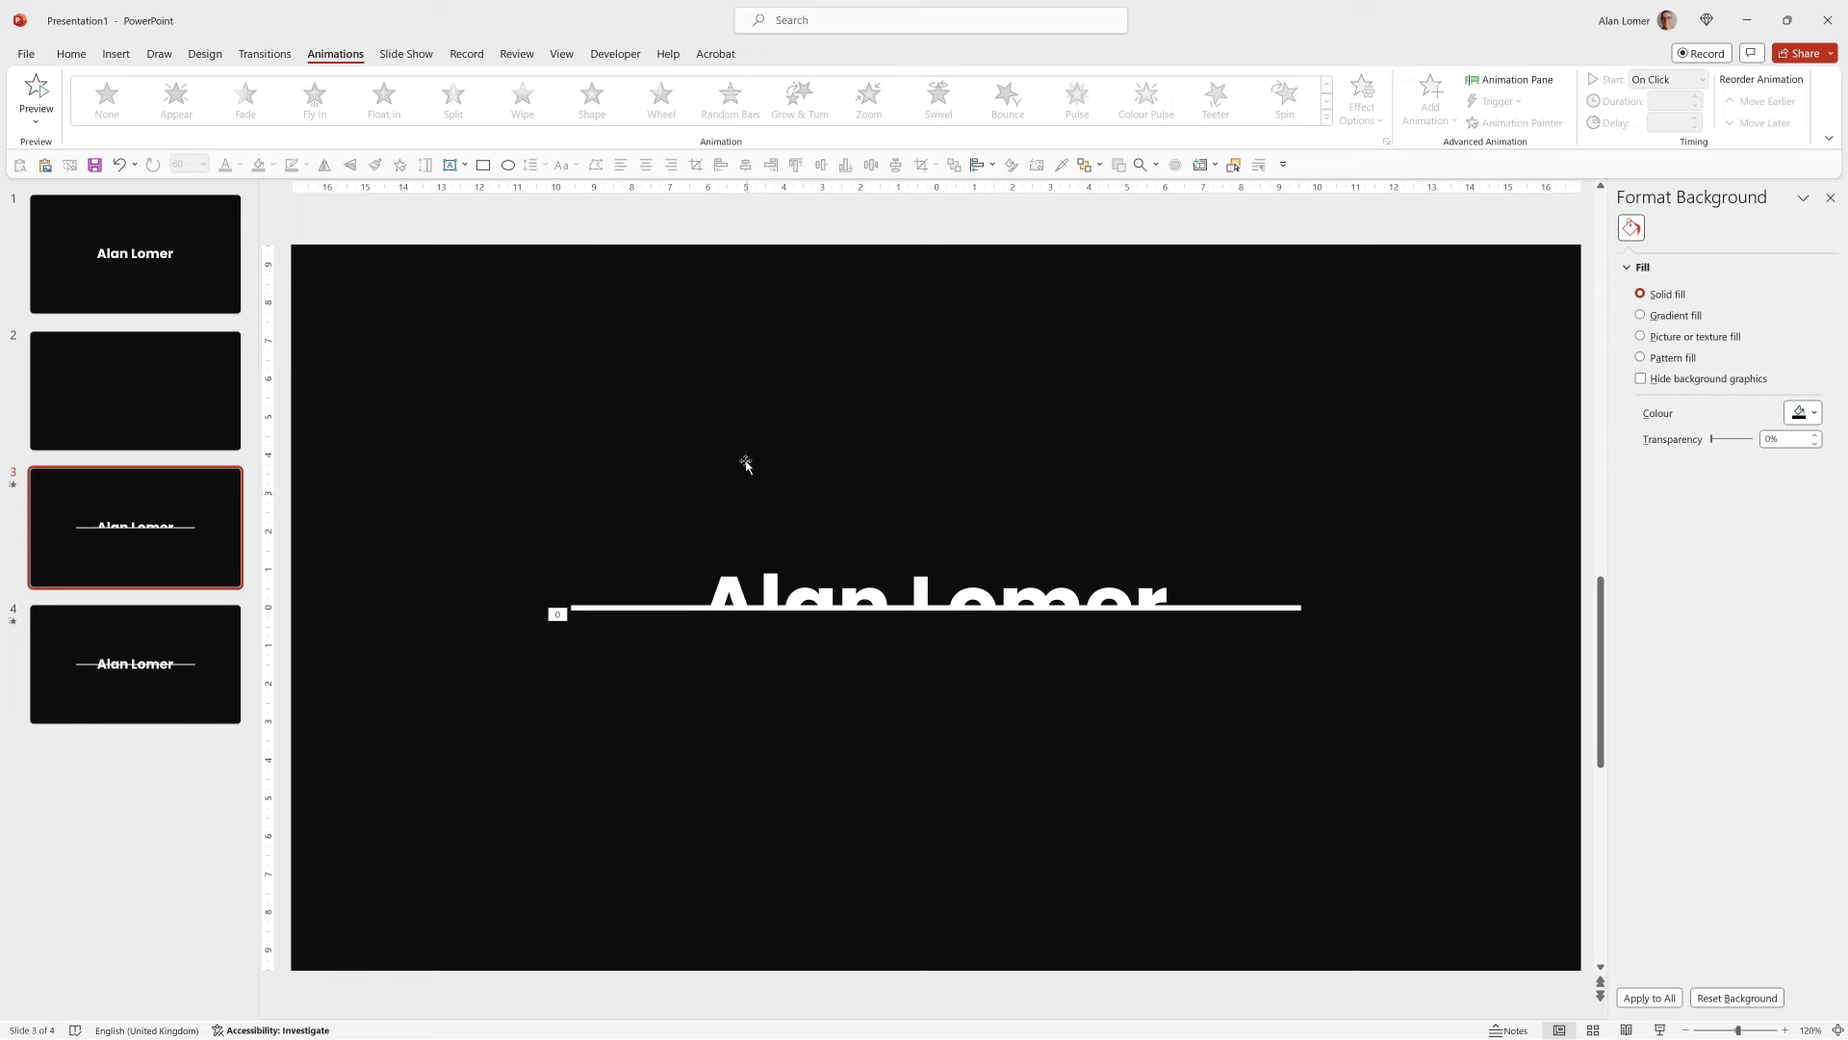
# Draw a black, outline-free rectangle below the line, its top edge touching the line
pyautogui.click(70, 53)
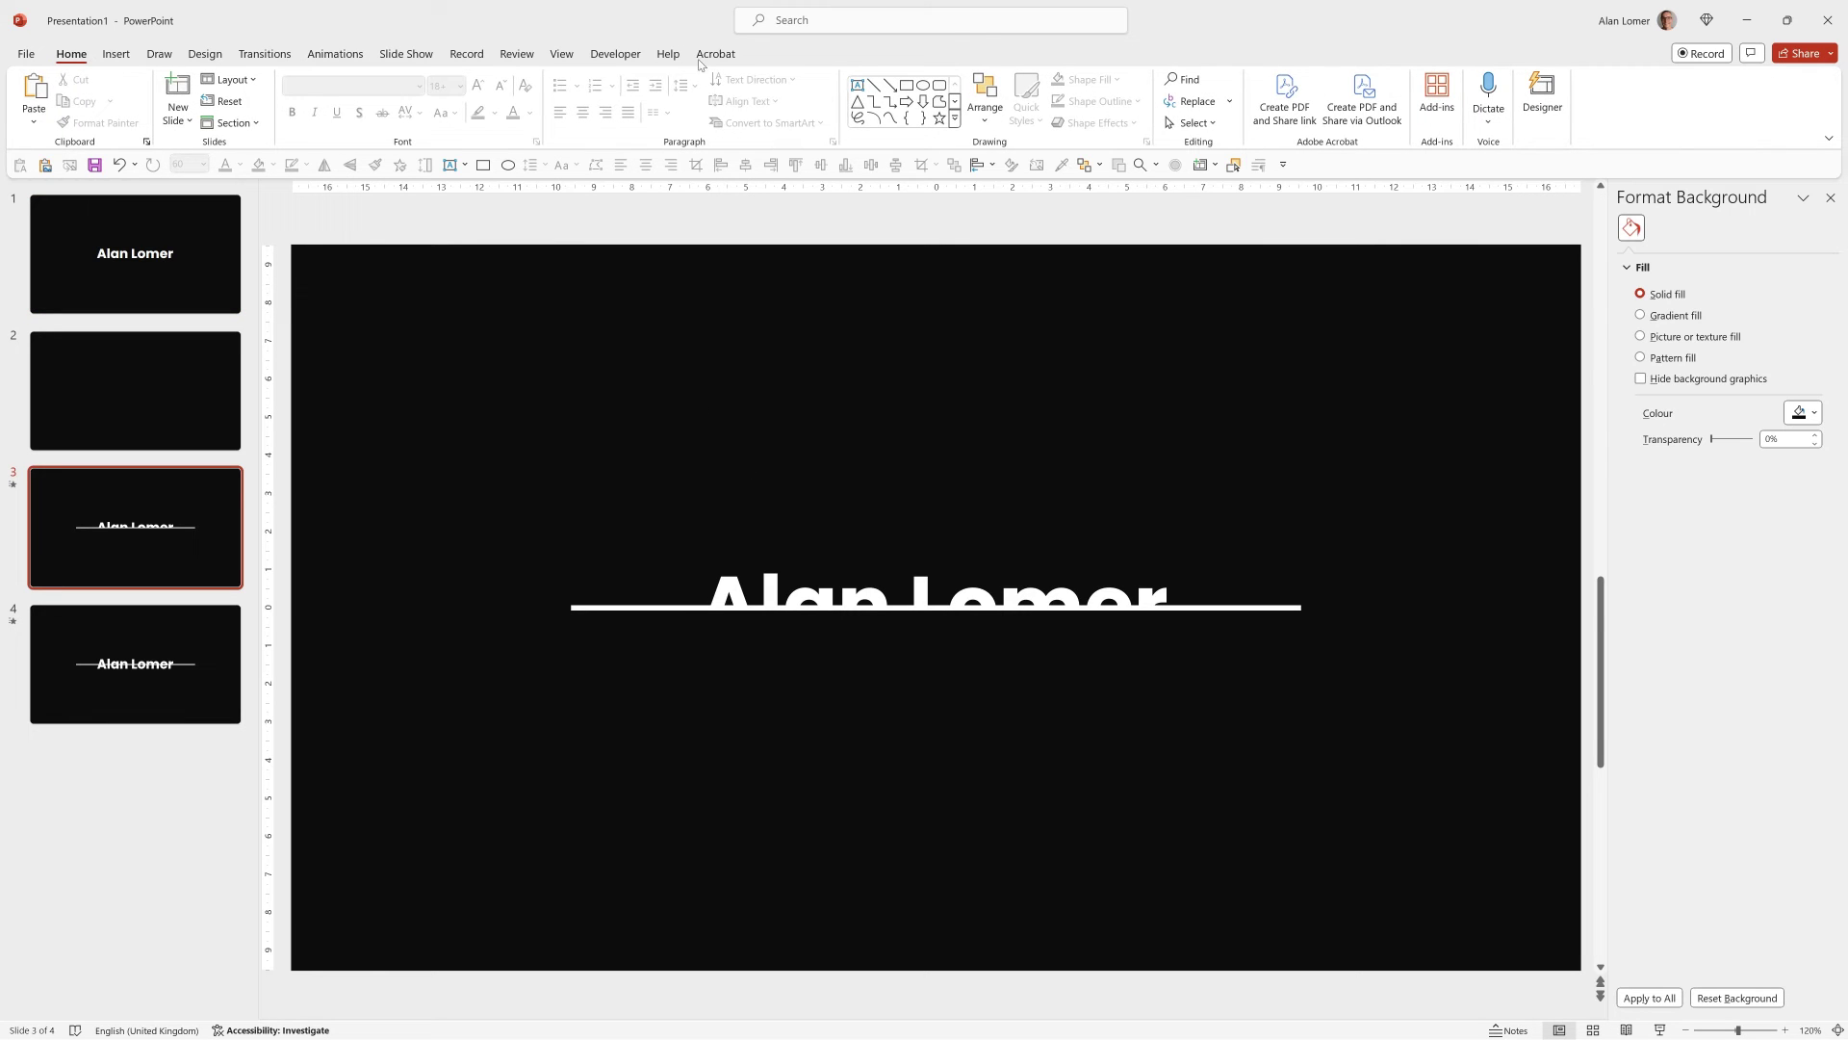
pyautogui.click(905, 85)
pyautogui.moveTo(643, 792)
pyautogui.mouseDown()
pyautogui.moveTo(1008, 667)
pyautogui.moveTo(1213, 625)
pyautogui.mouseUp()
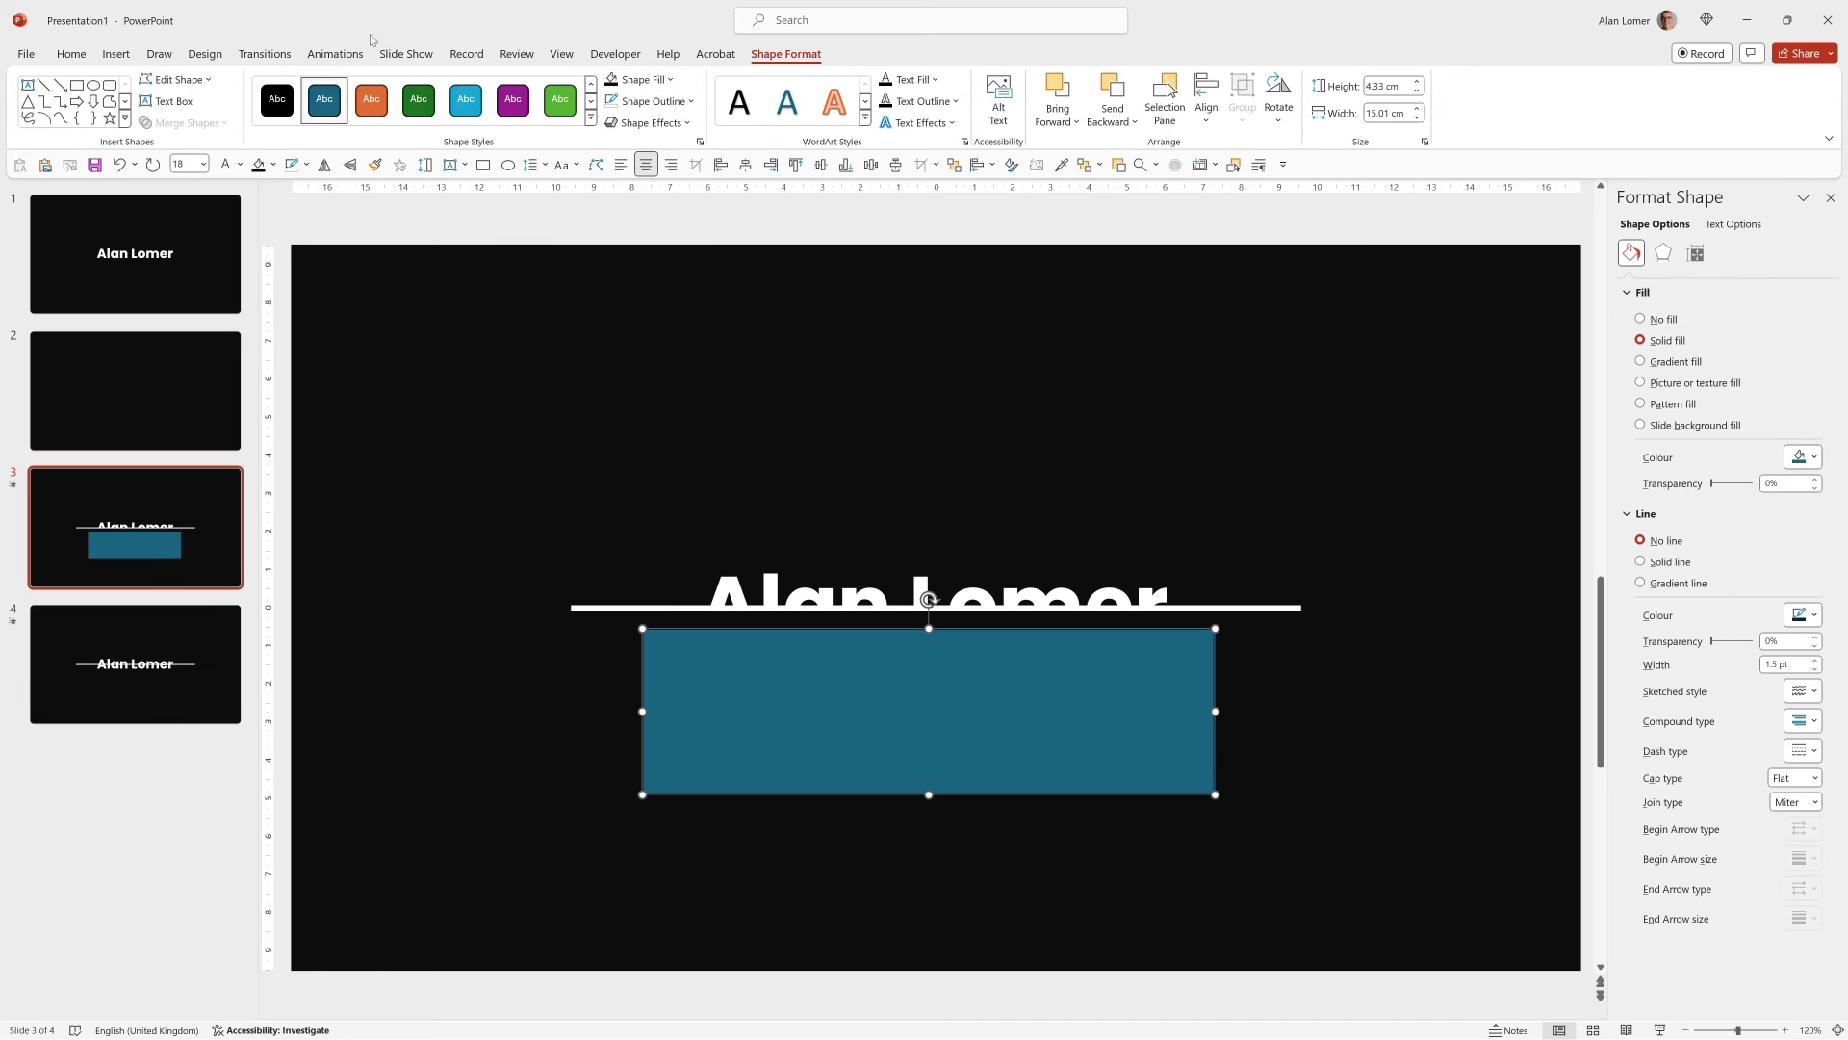
pyautogui.click(1085, 79)
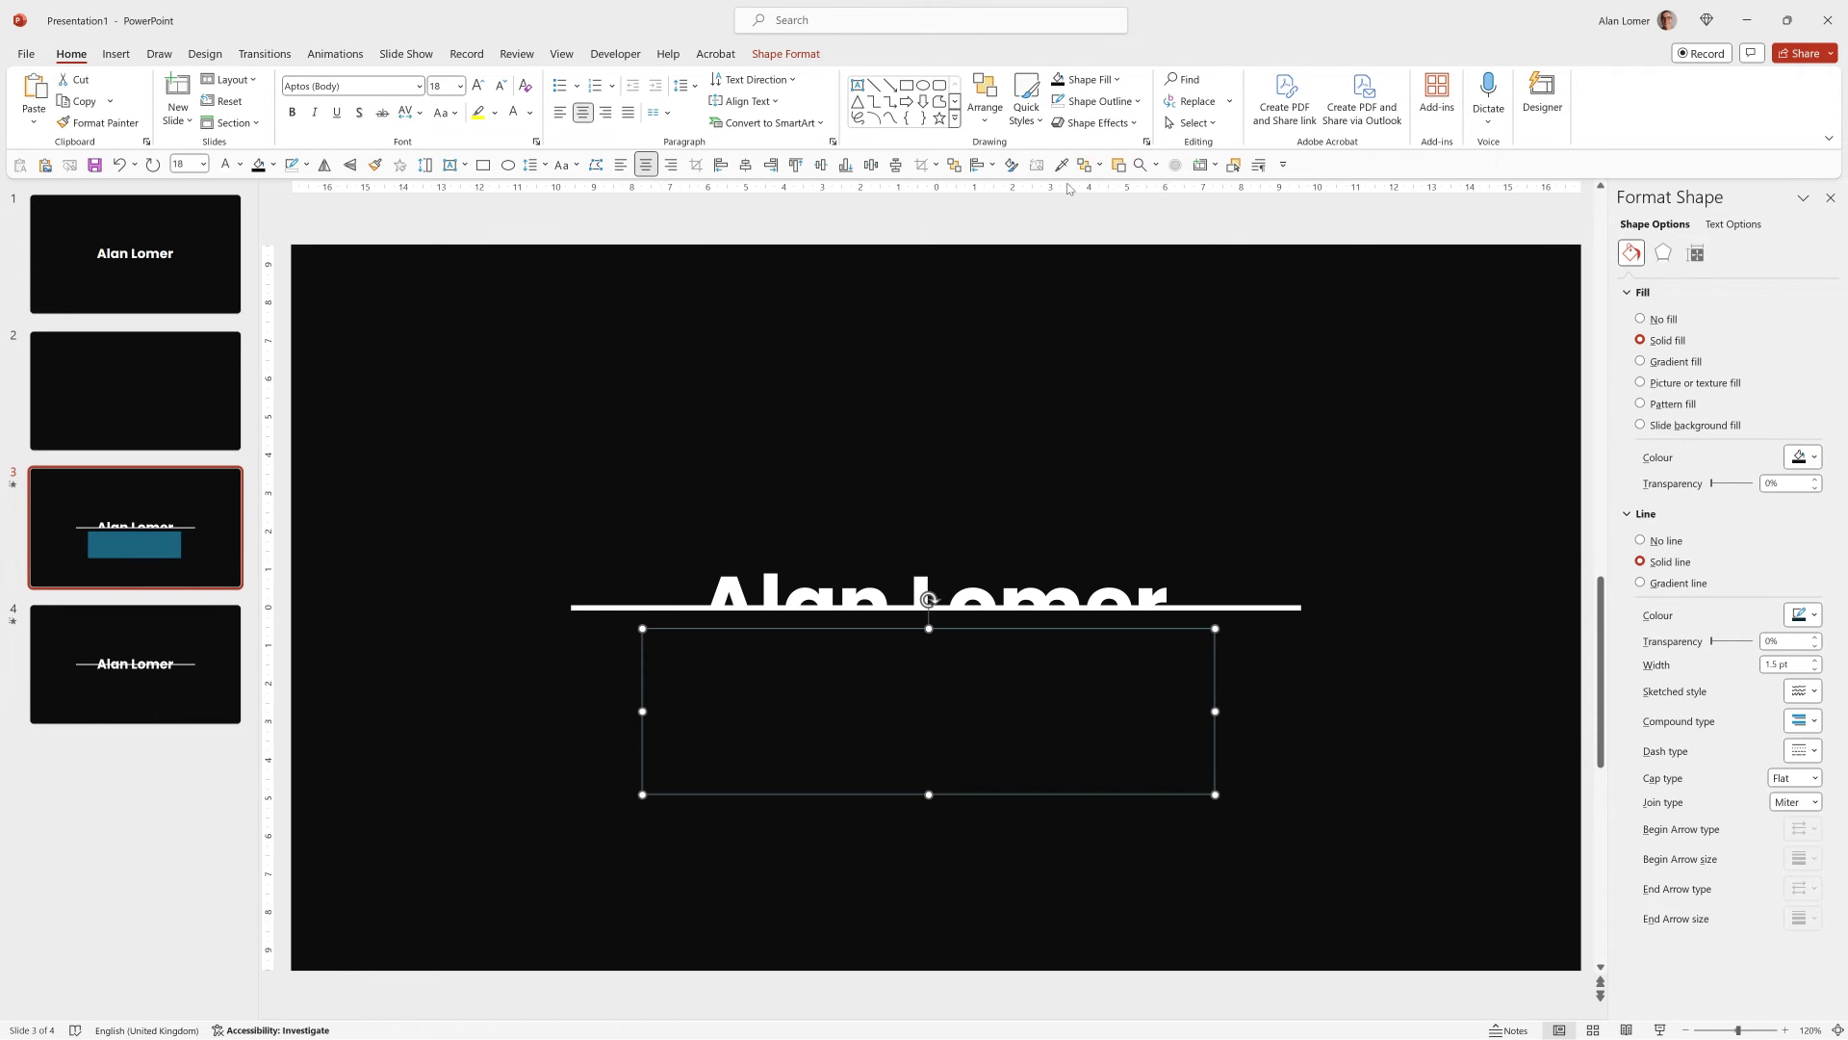
pyautogui.click(1097, 101)
pyautogui.click(1097, 291)
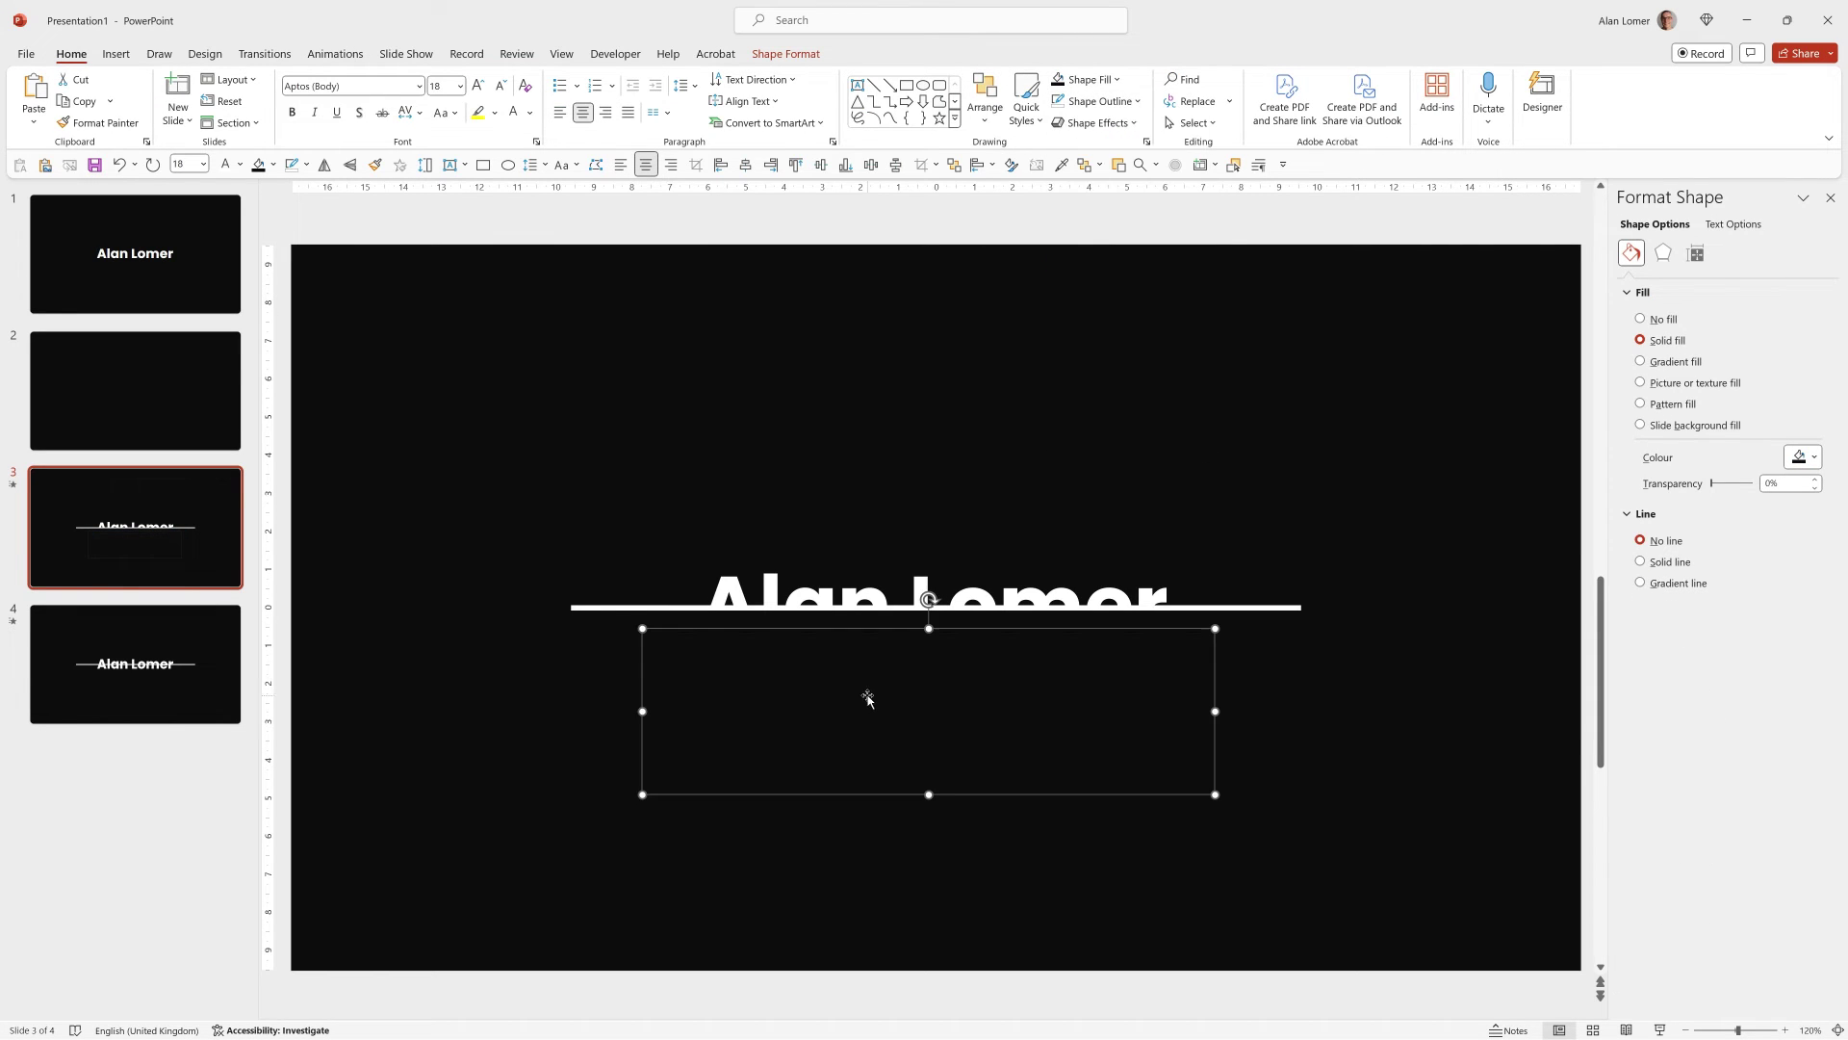
pyautogui.moveTo(879, 688); pyautogui.dragTo(879, 671)
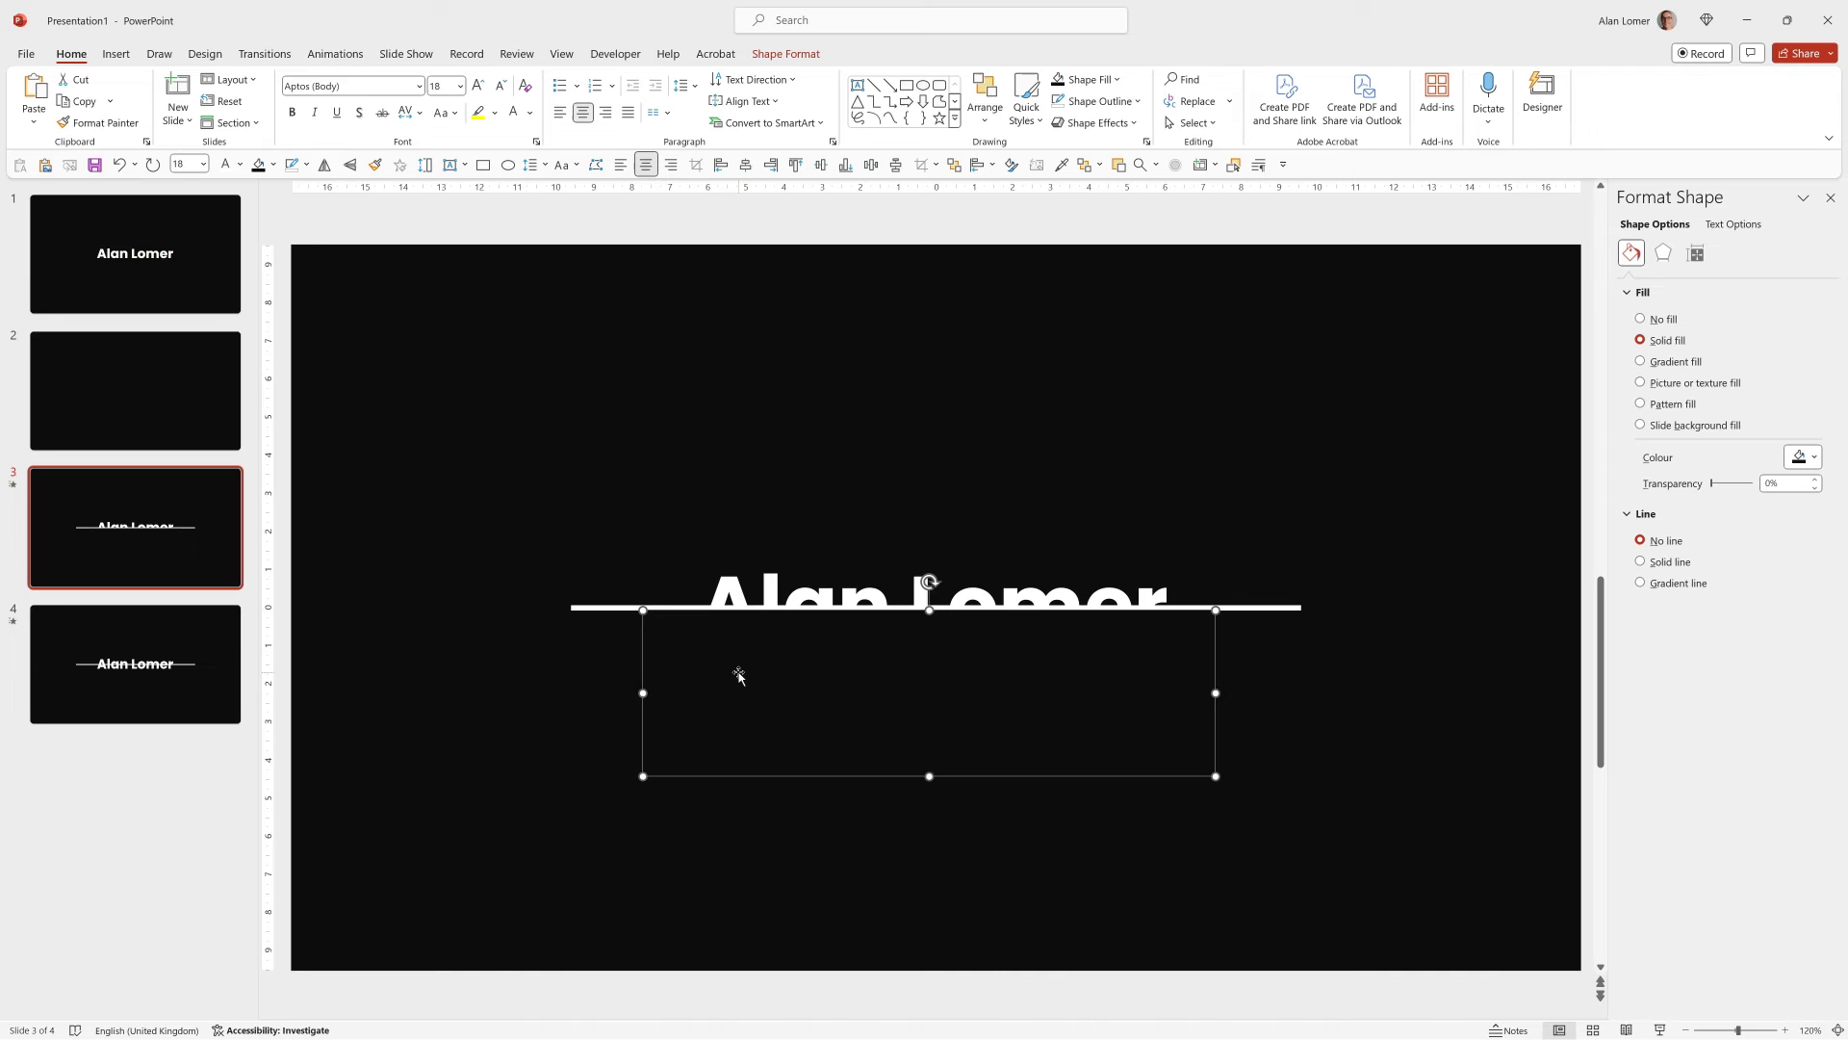
pyautogui.click(742, 598)
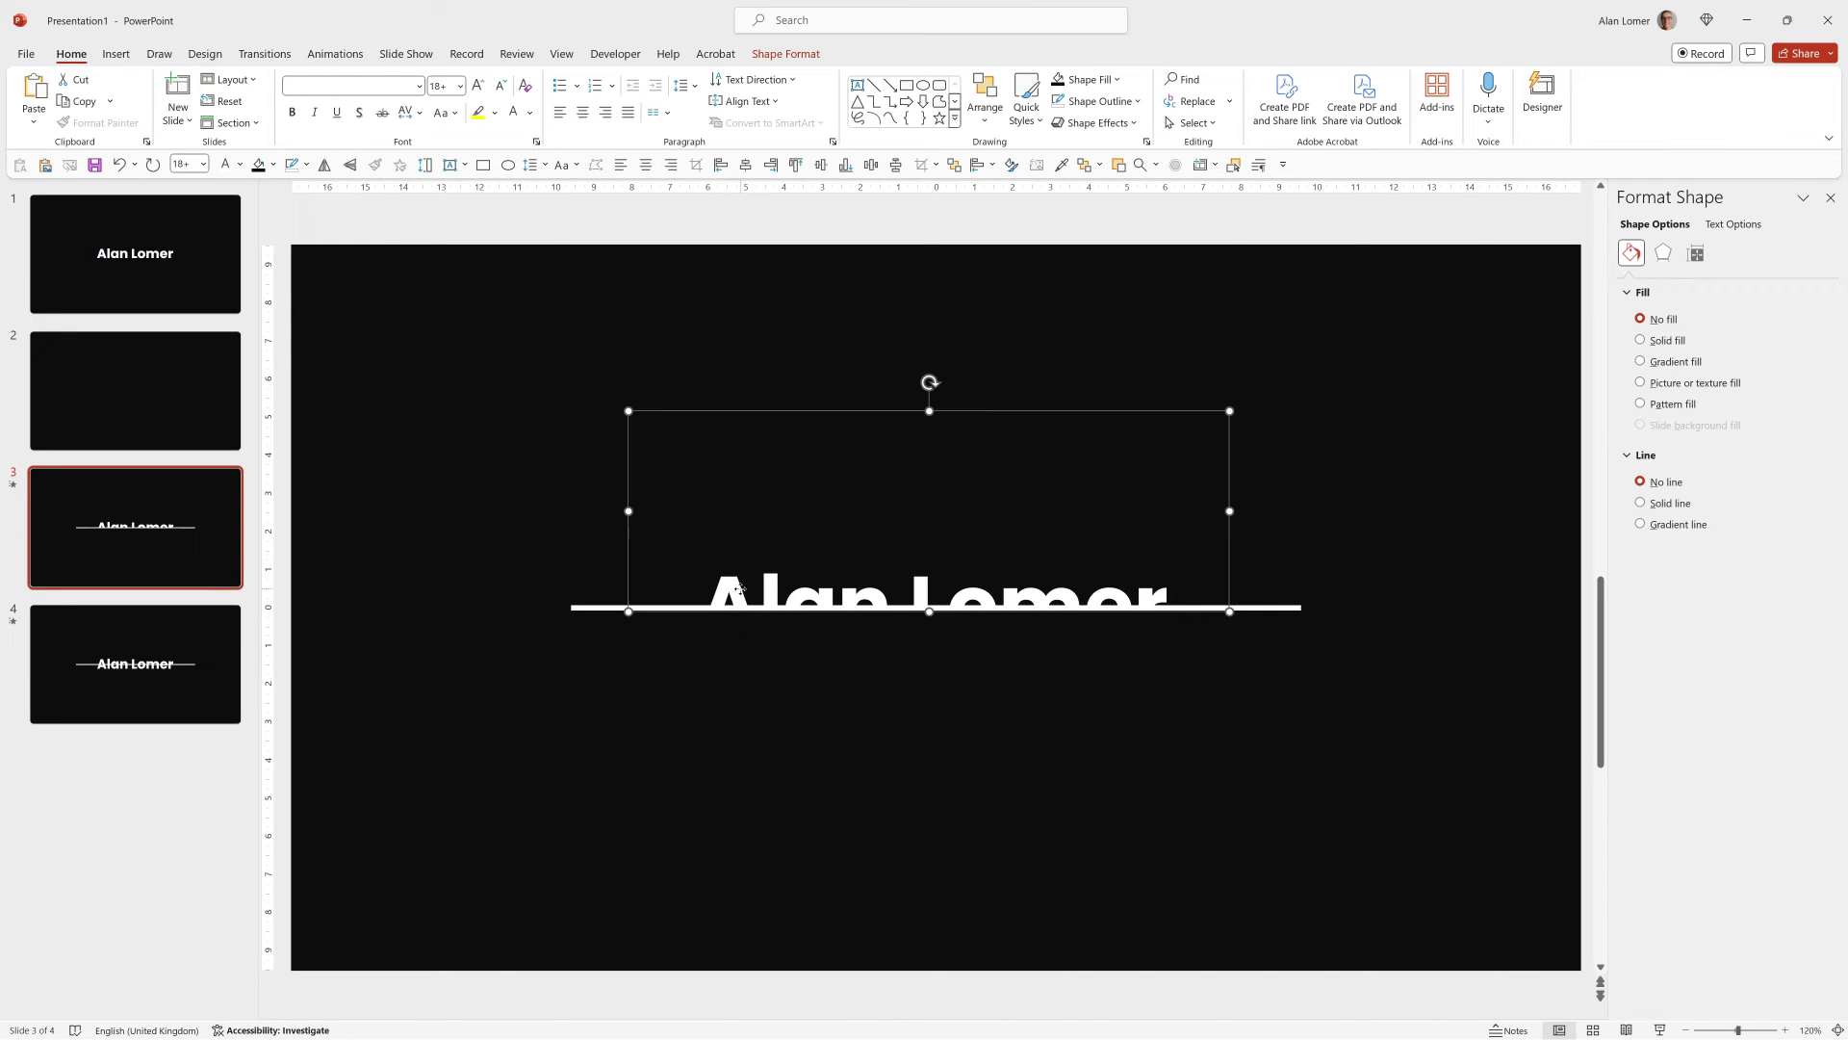
pyautogui.click(337, 54)
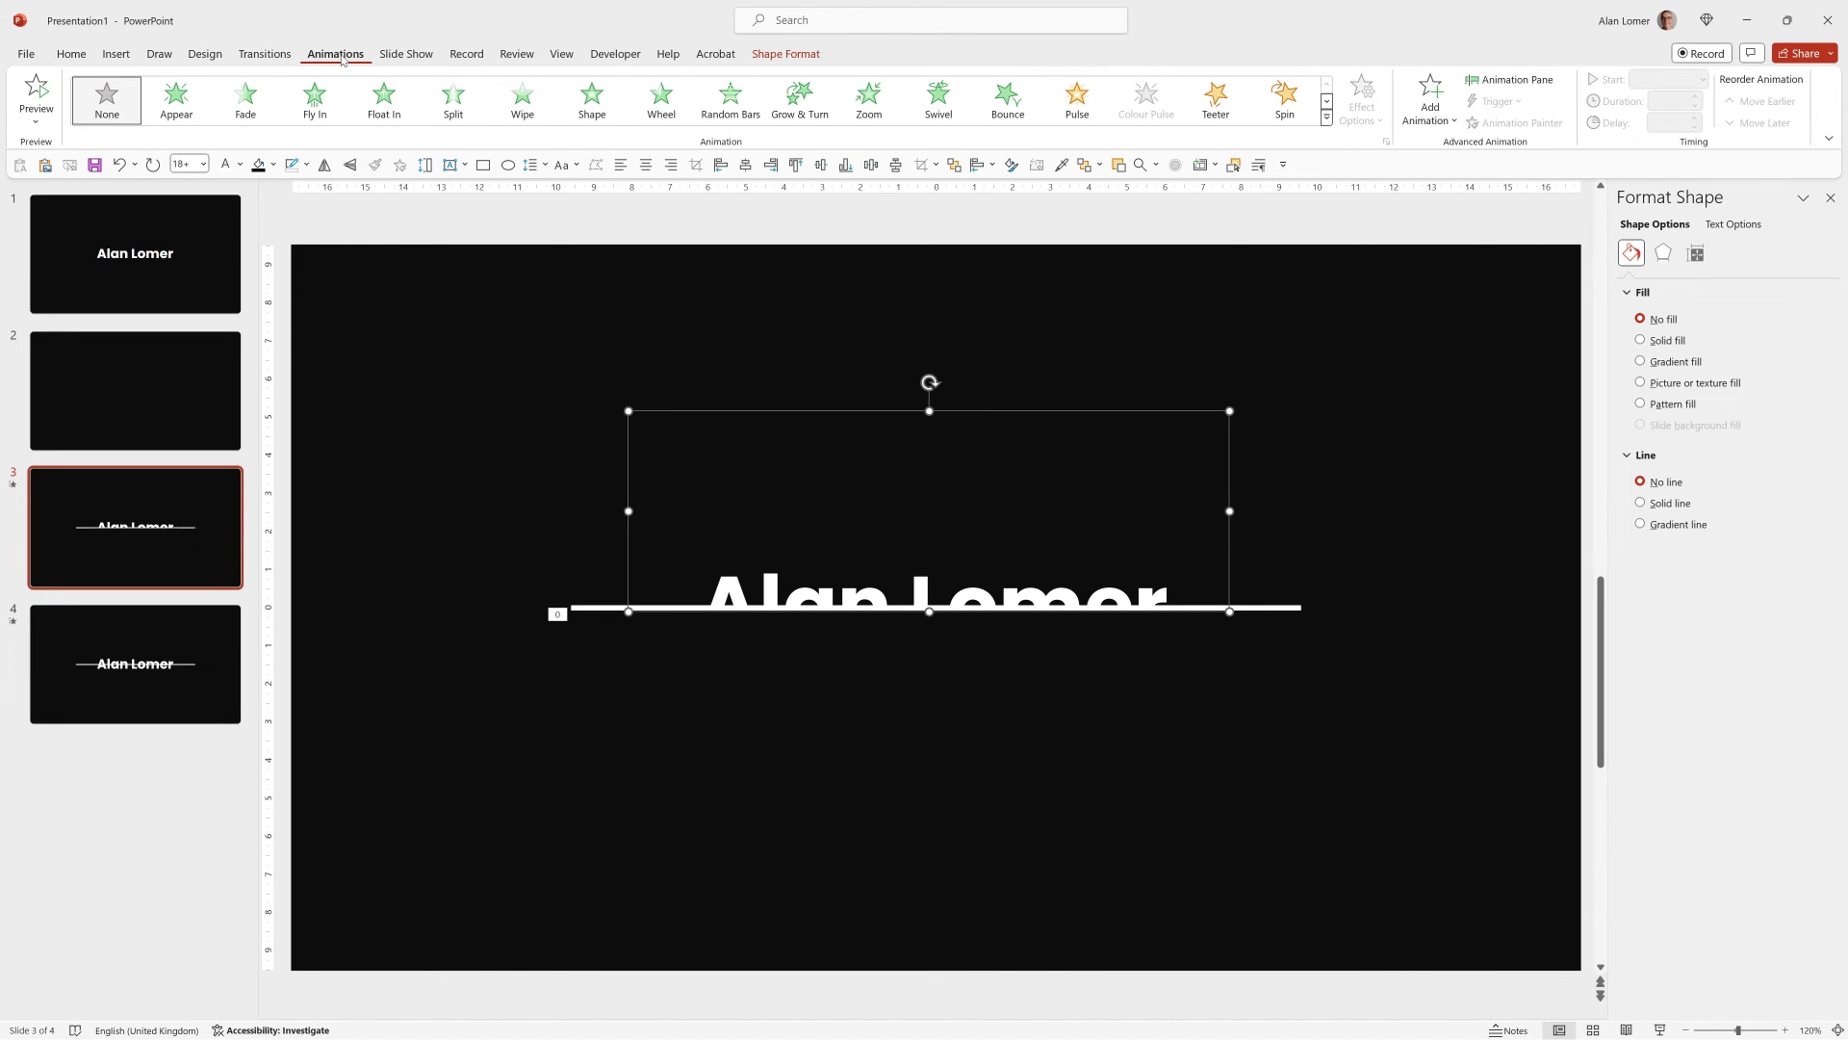
pyautogui.click(385, 108)
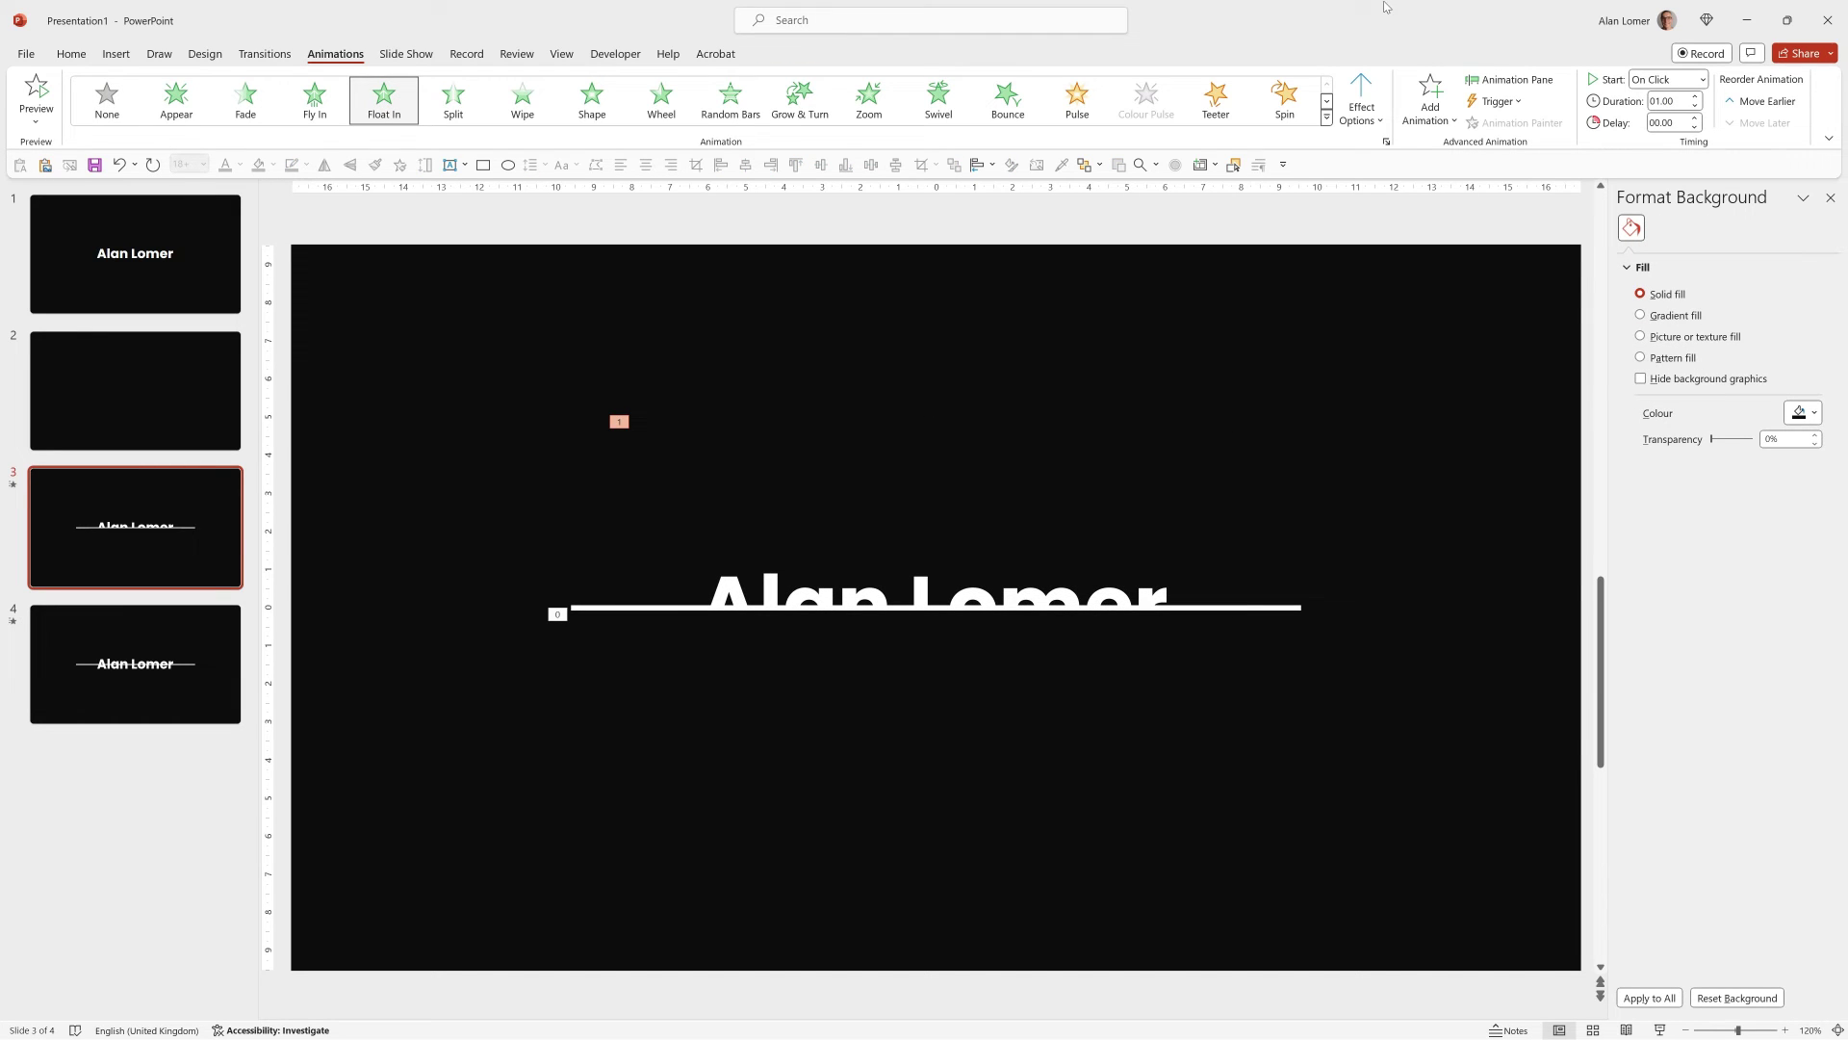
pyautogui.click(1696, 97)
pyautogui.click(1665, 79)
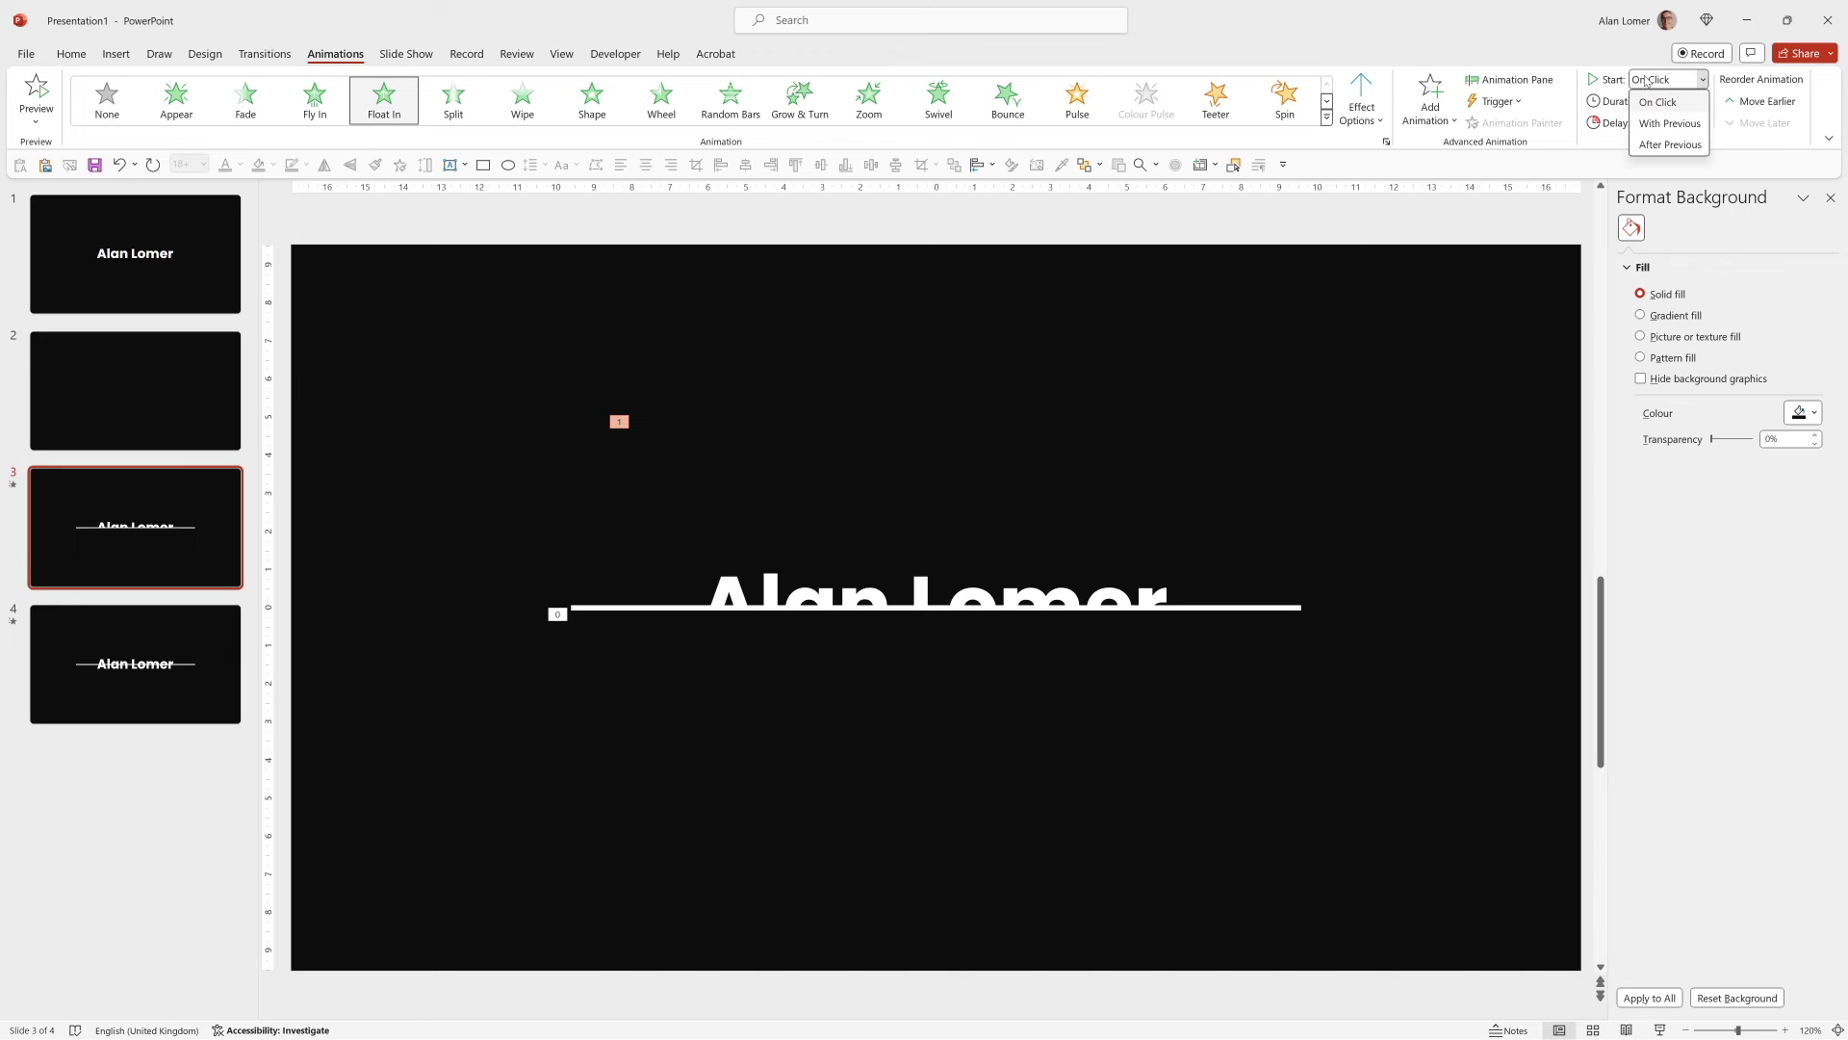
pyautogui.click(1668, 140)
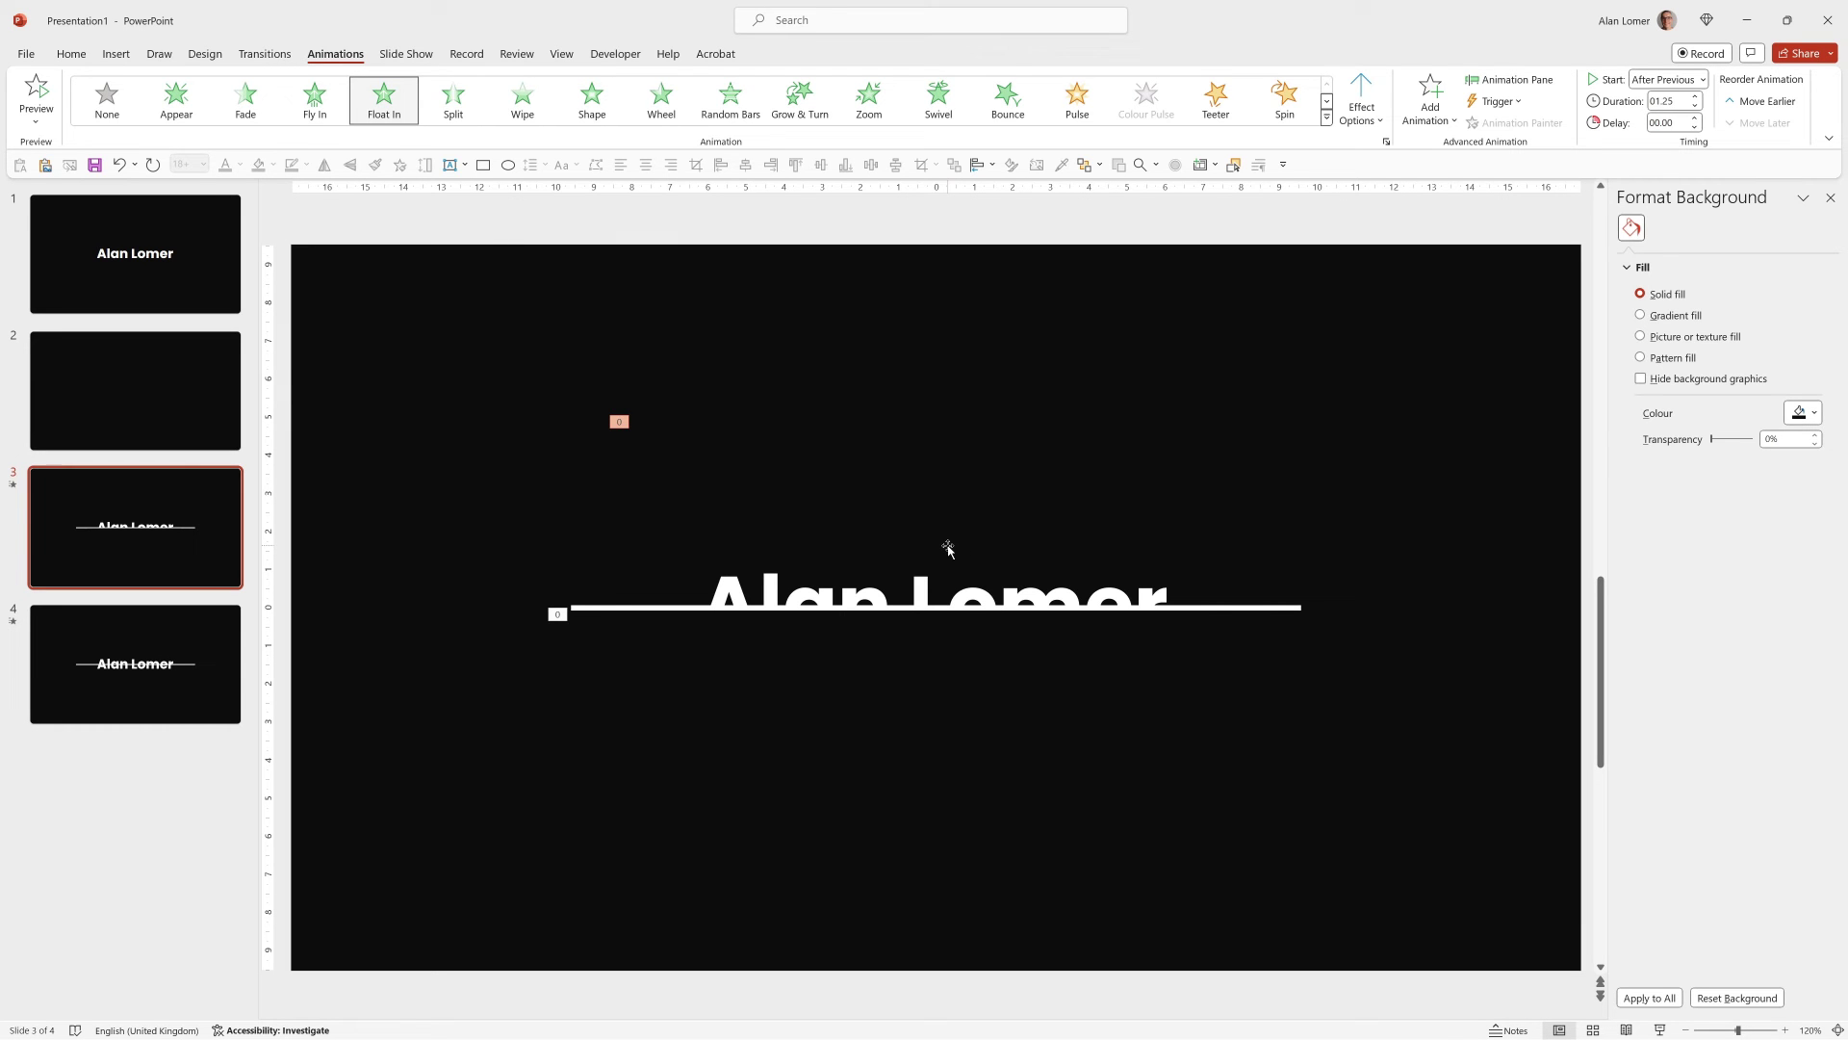
pyautogui.click(212, 688)
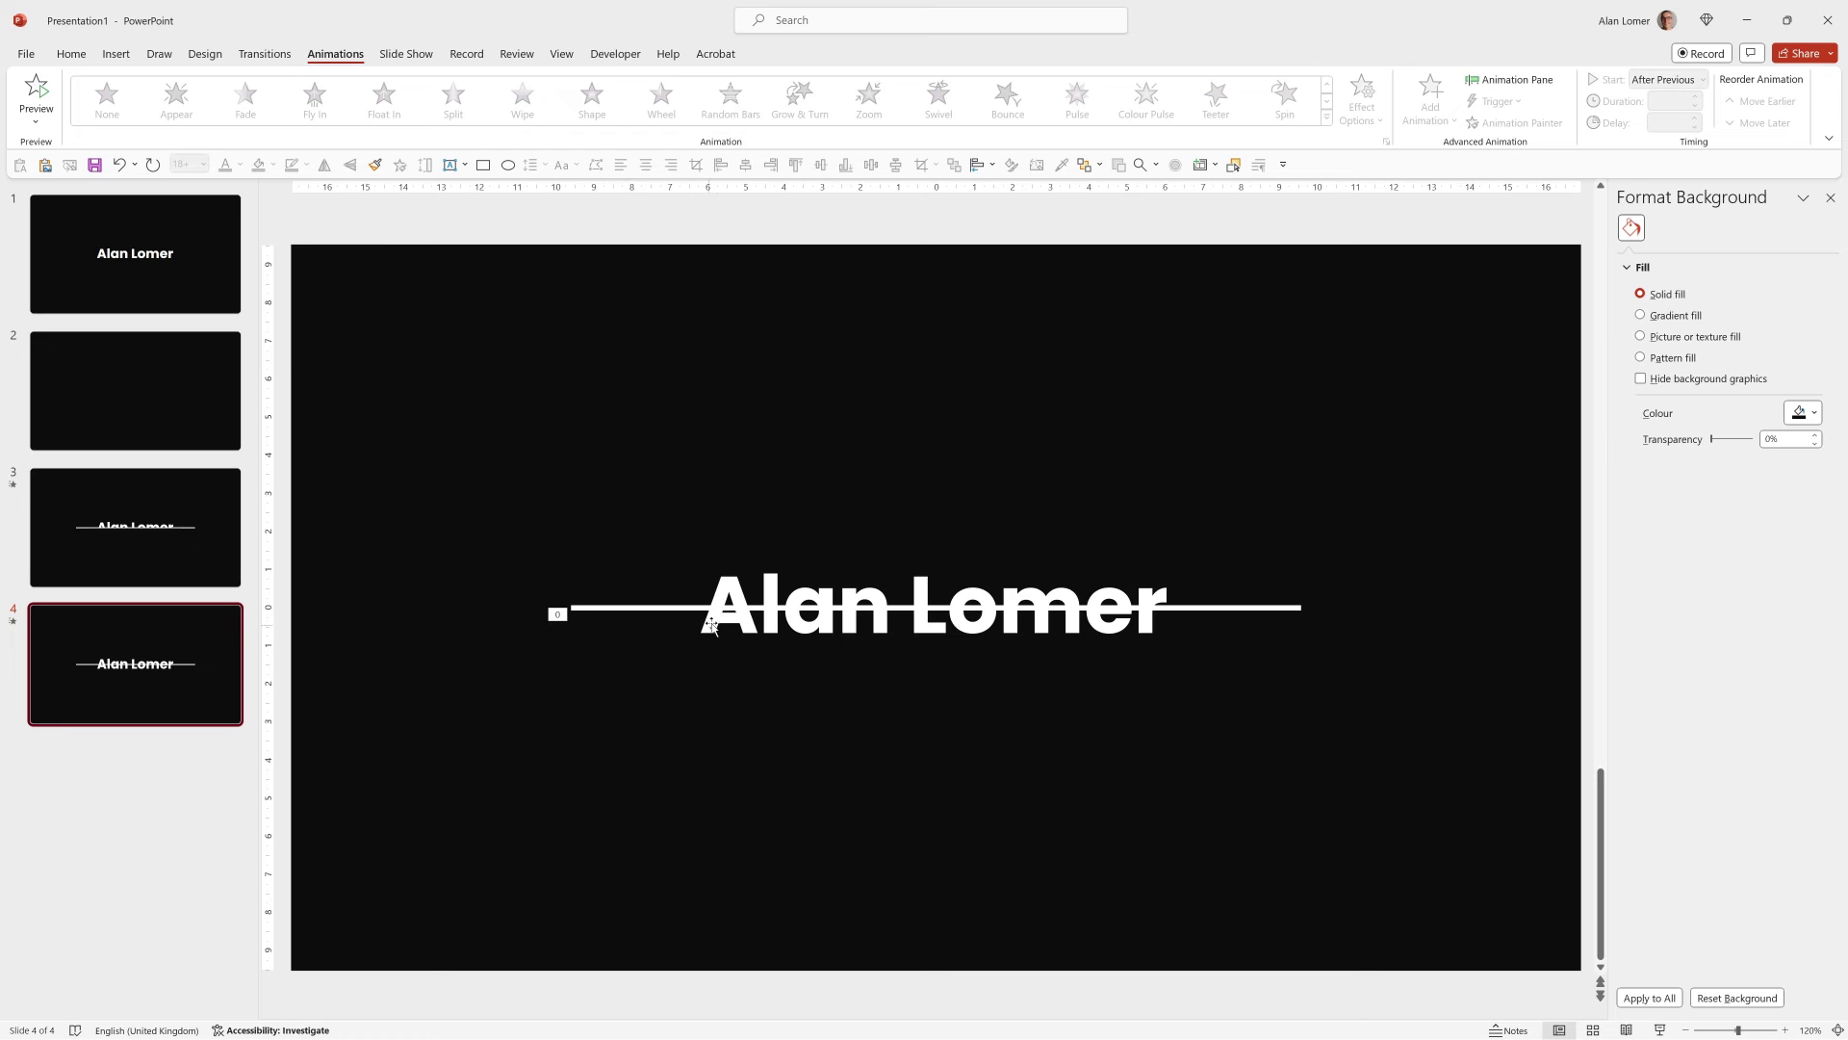
pyautogui.click(711, 627)
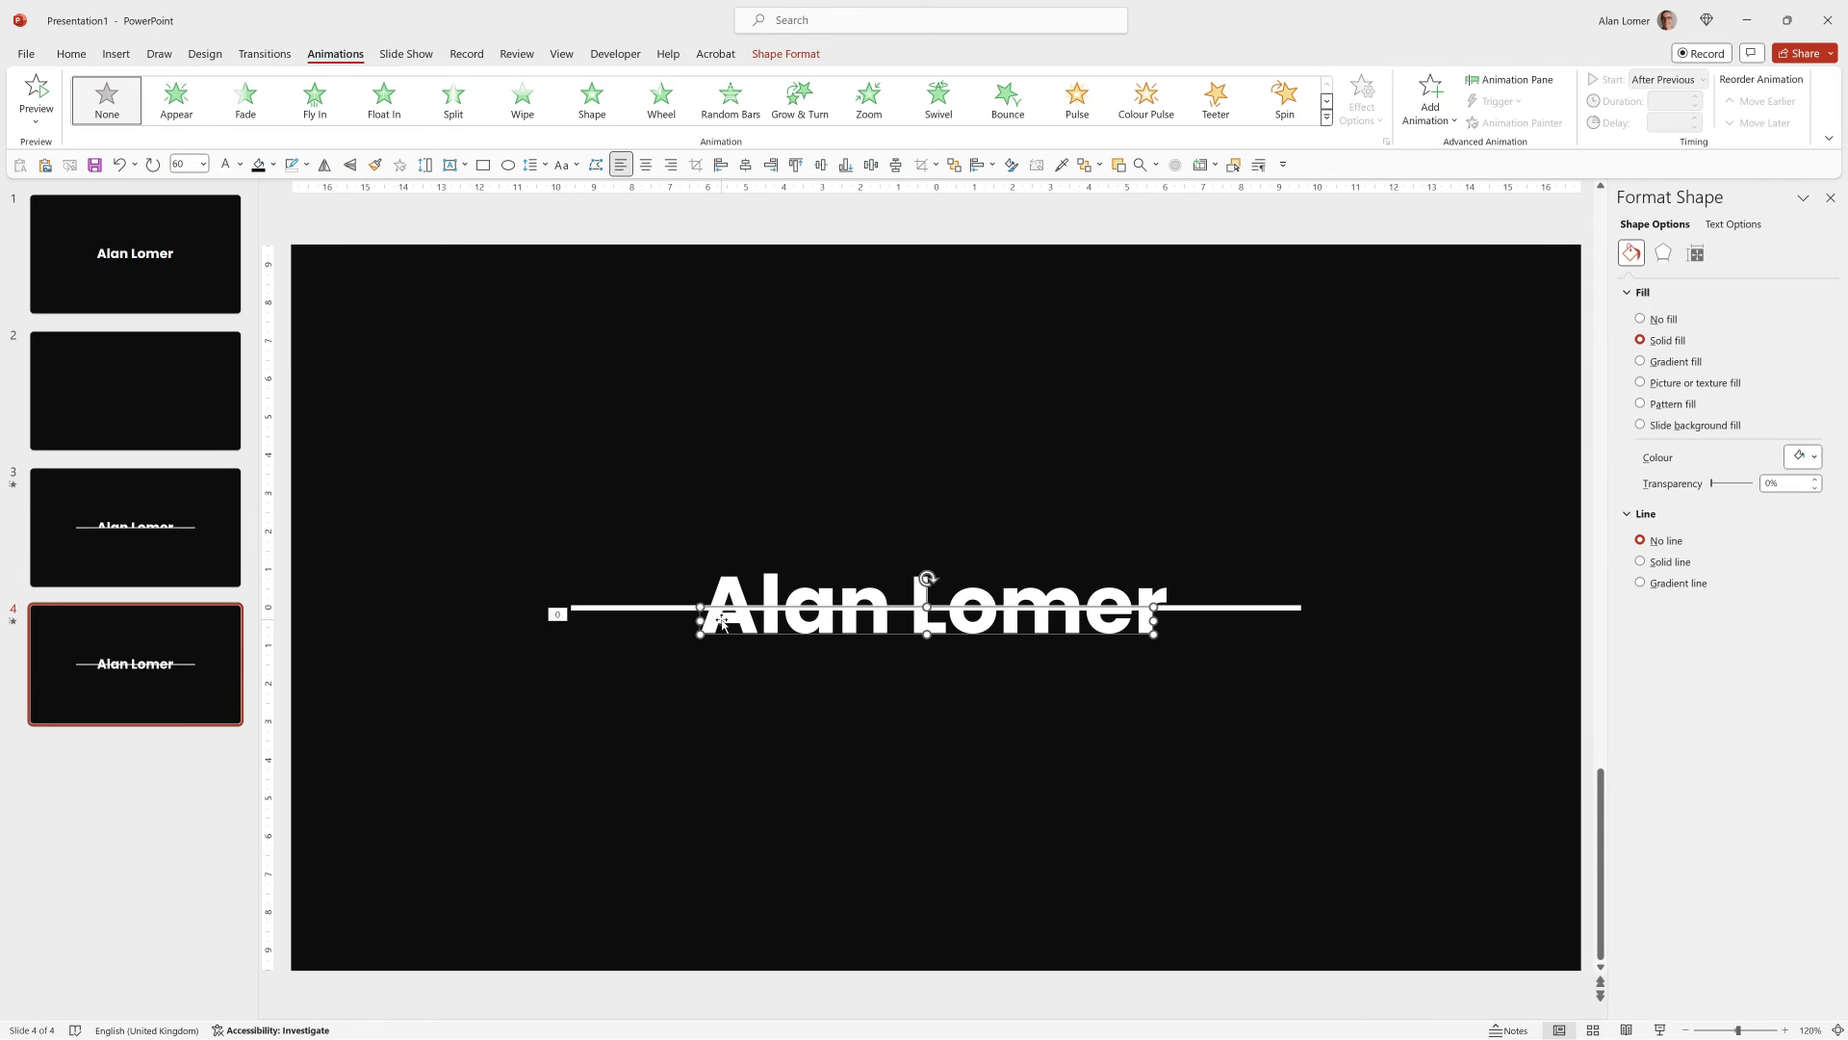
pyautogui.click(371, 109)
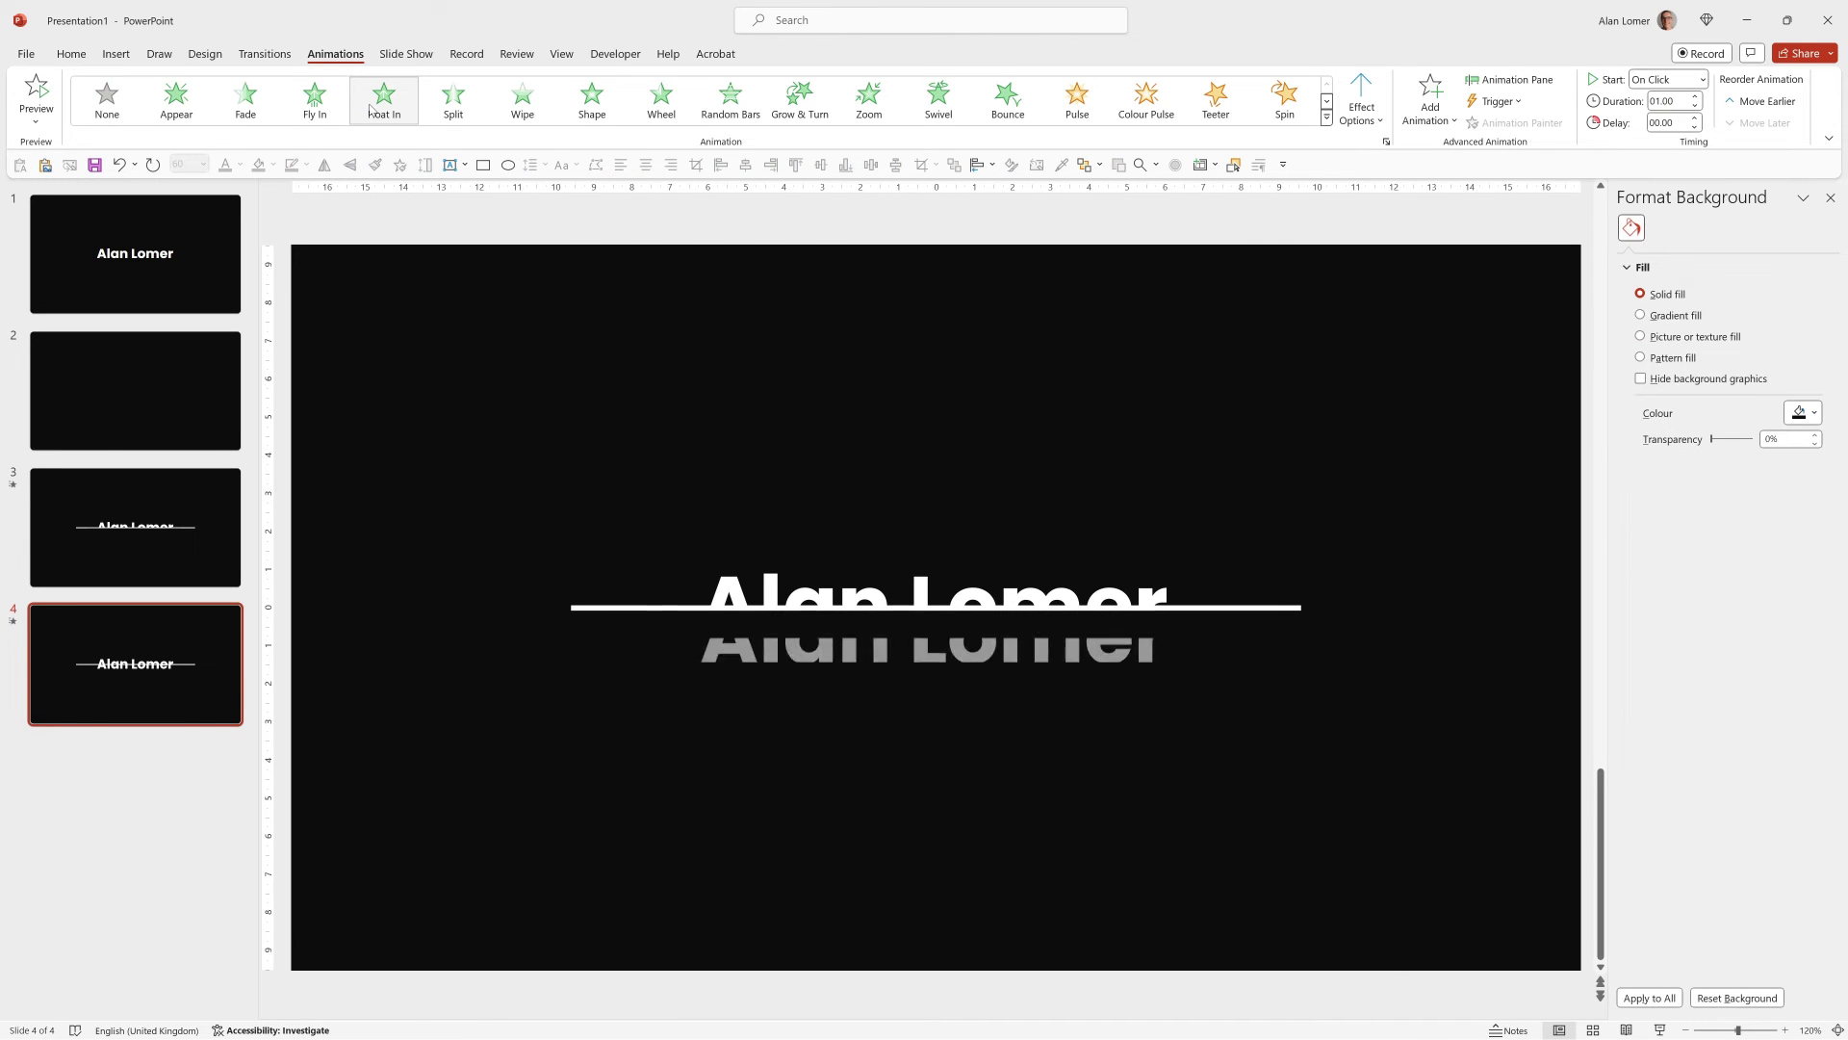
pyautogui.click(1360, 98)
pyautogui.click(1389, 218)
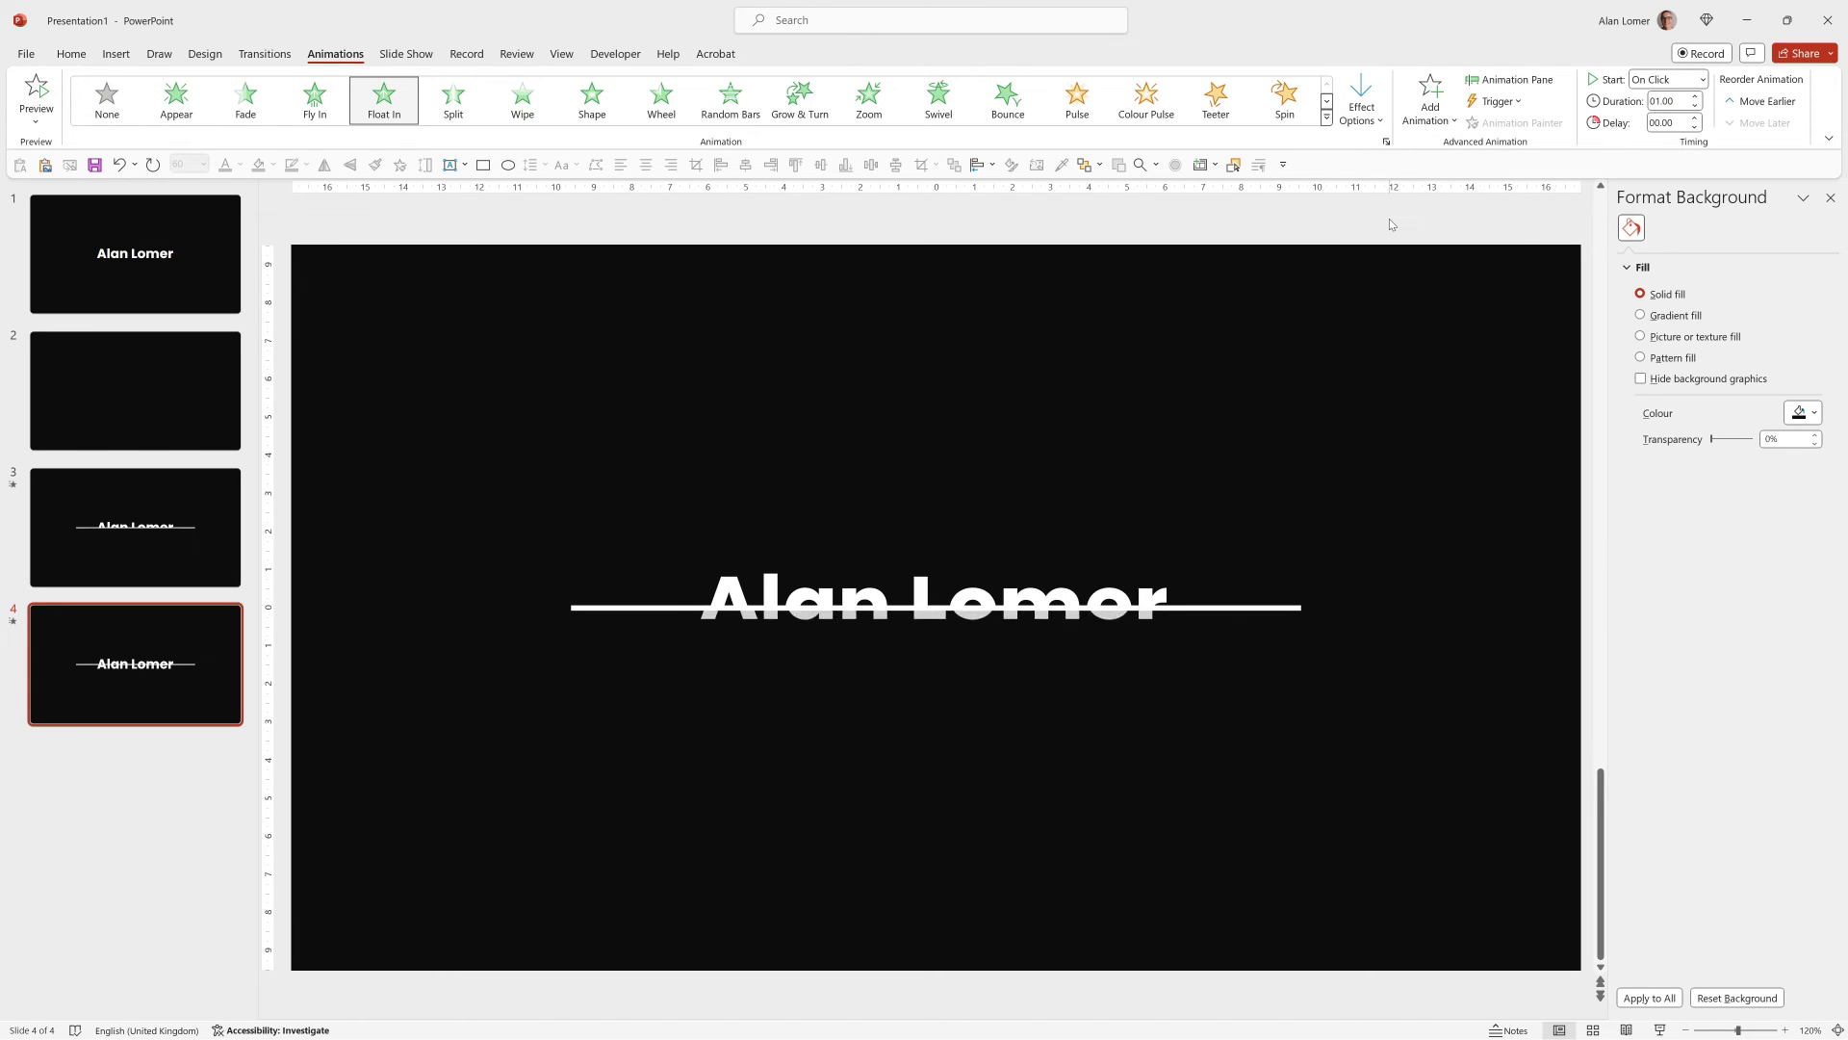
pyautogui.click(713, 574)
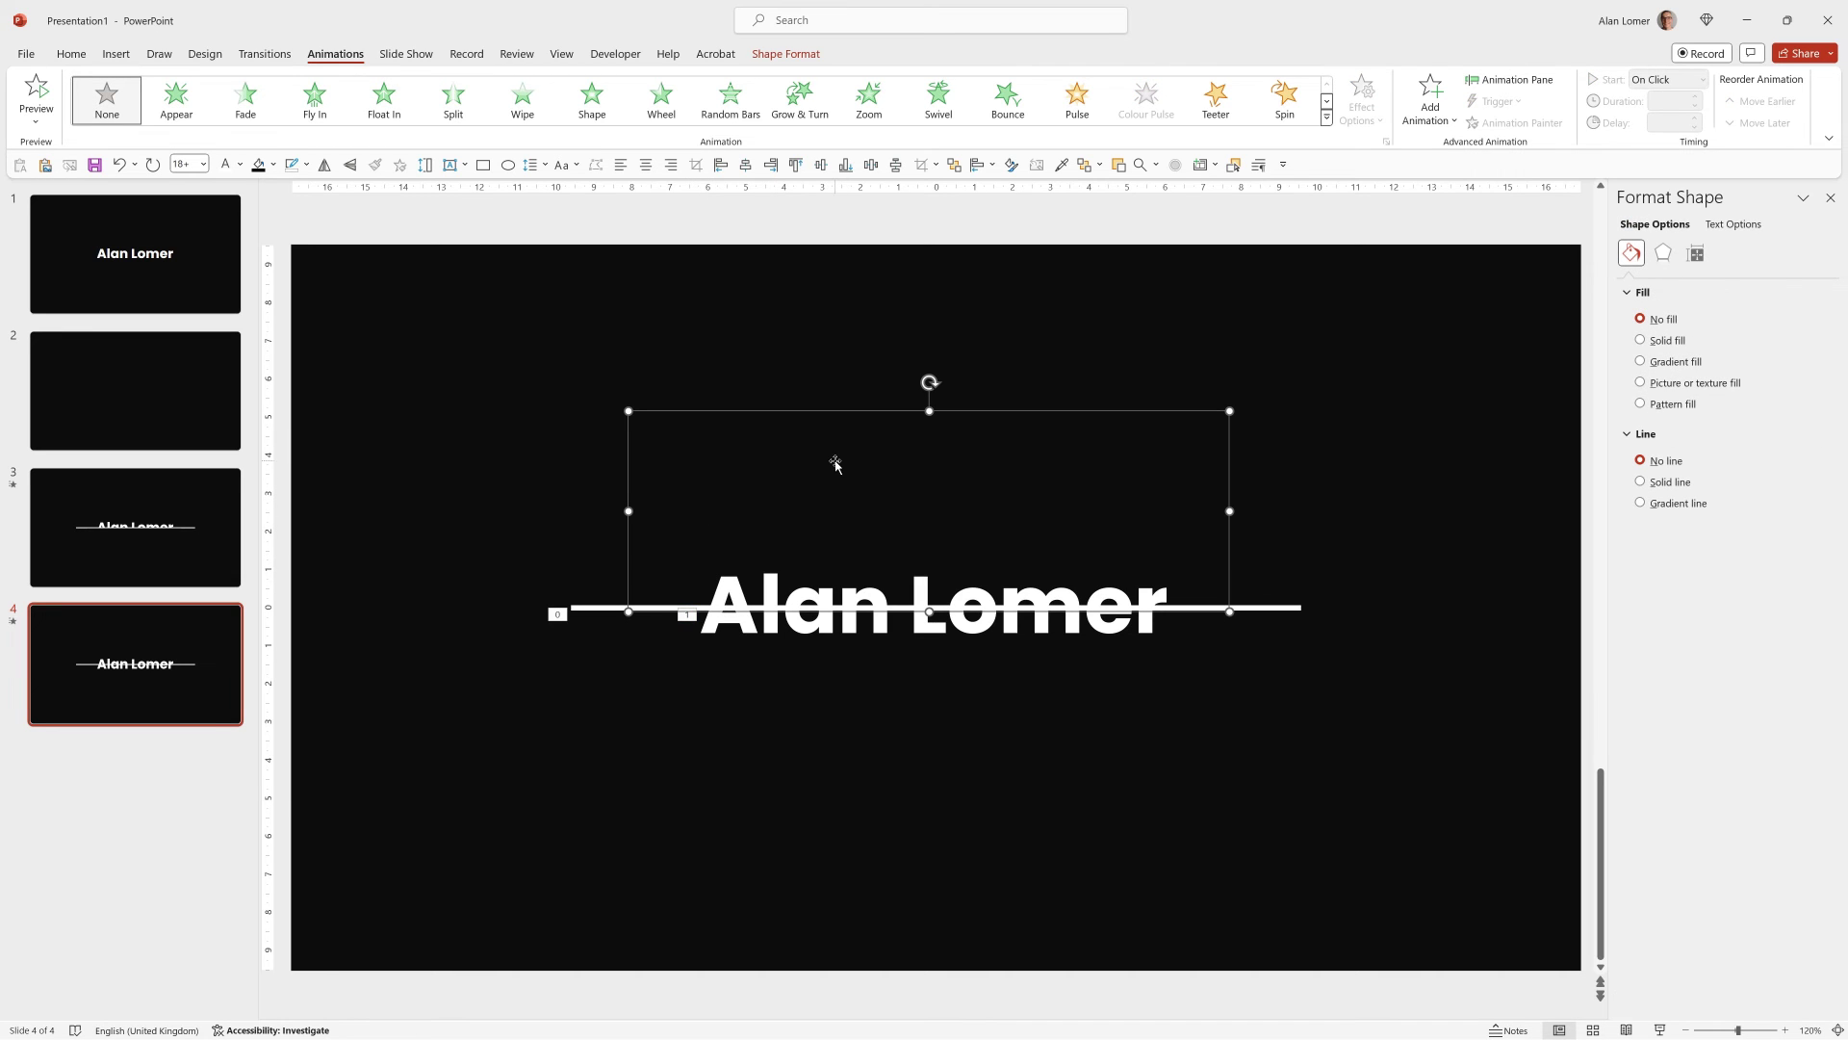
# Apply a Wipe exit animation to the white line, wiping from the right
pyautogui.click(1187, 486)
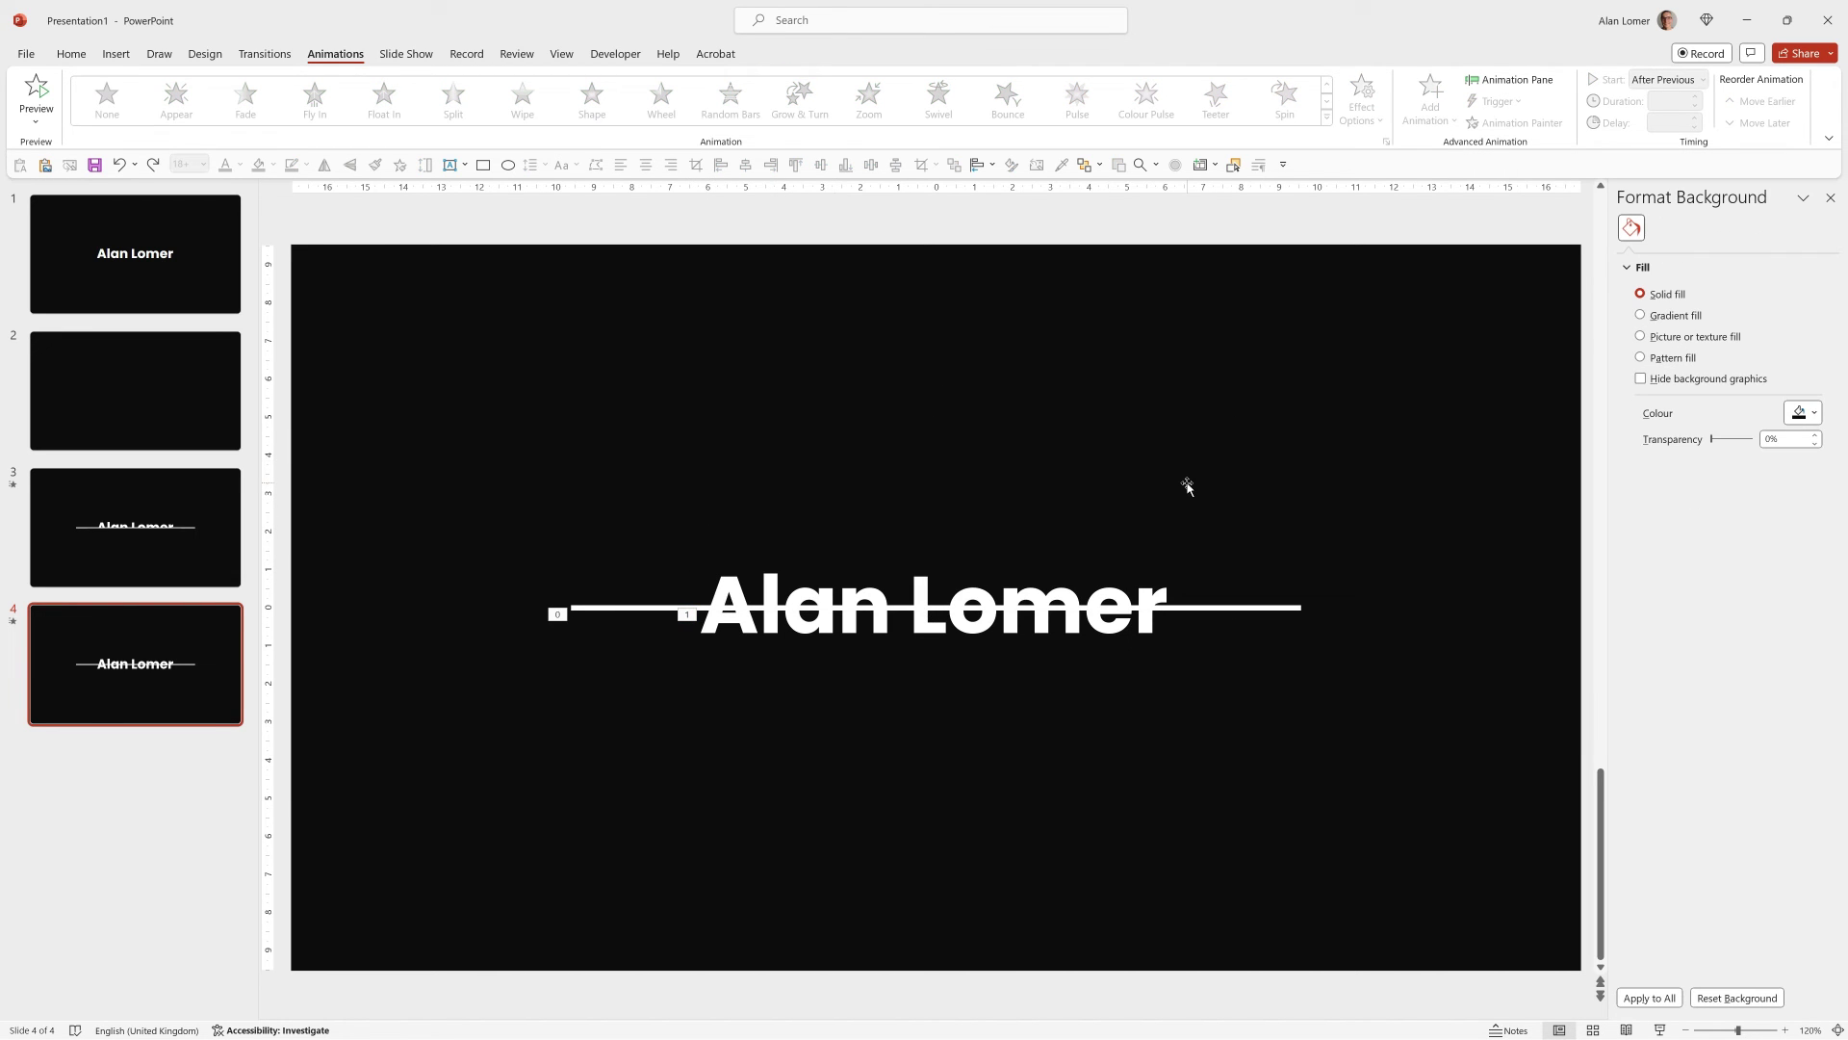
pyautogui.click(593, 608)
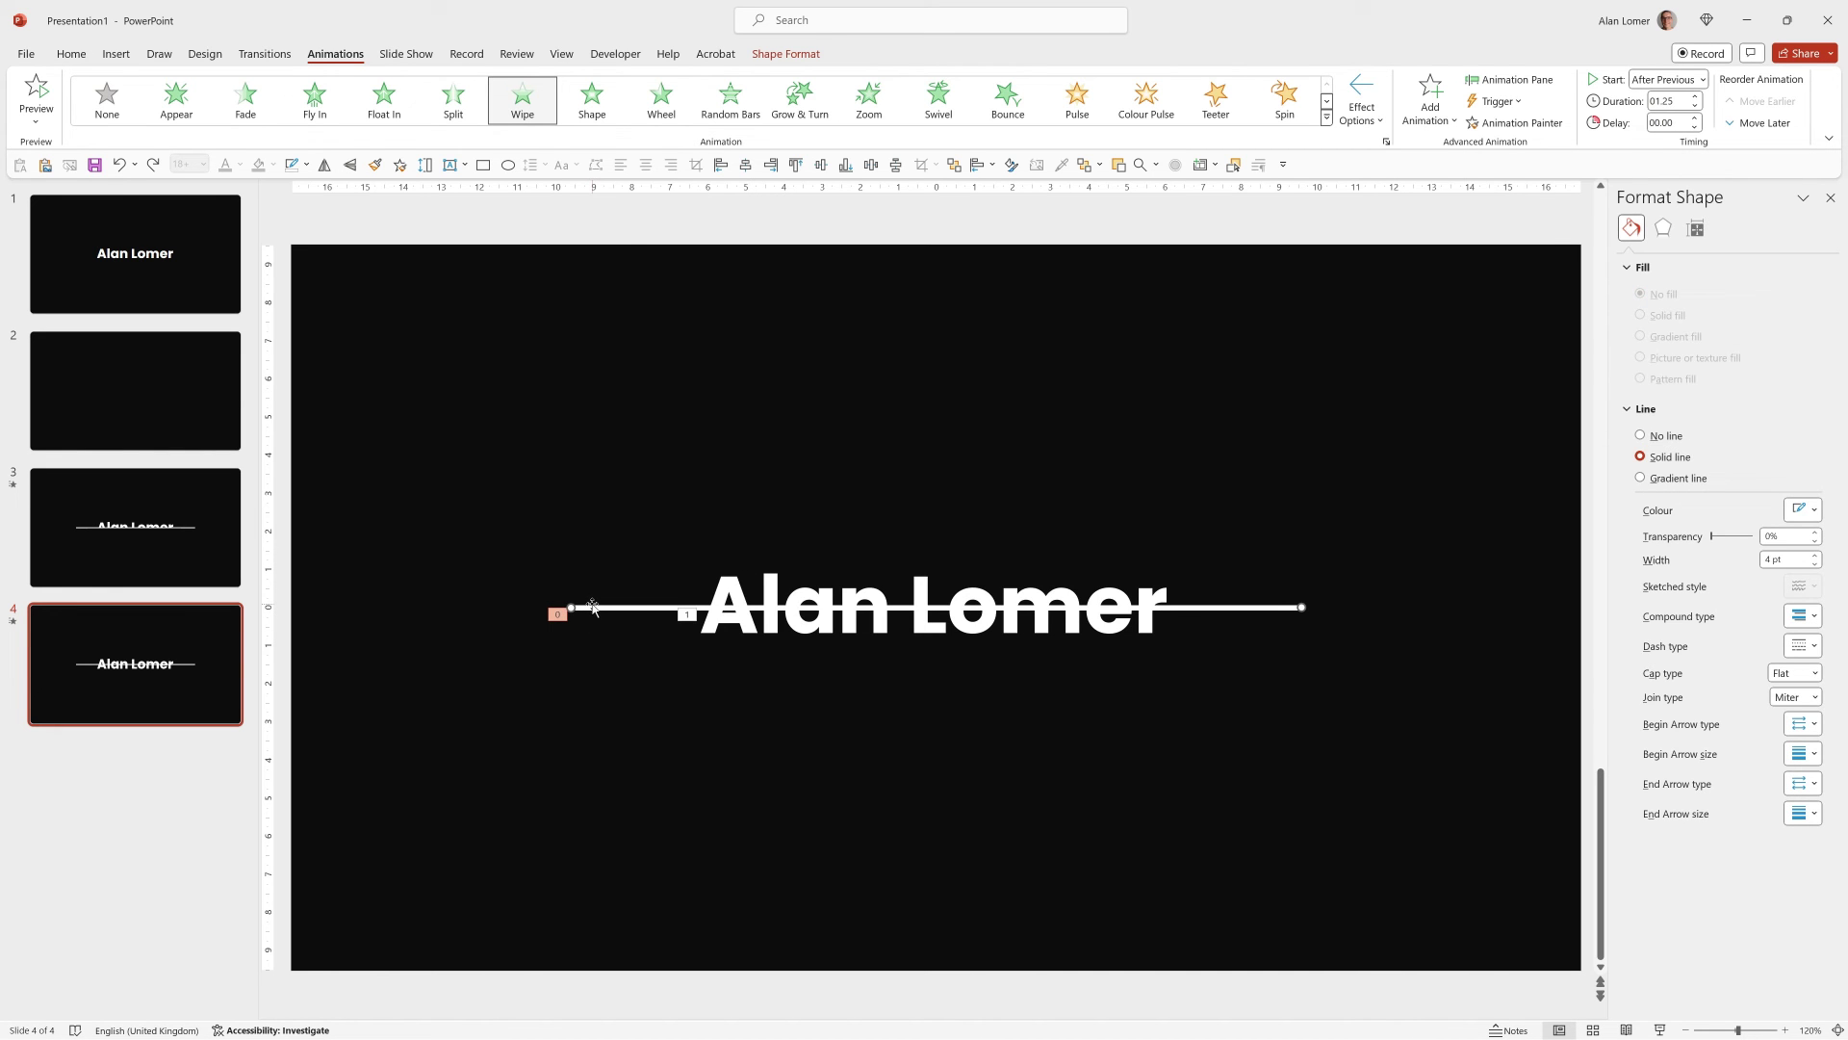
pyautogui.click(1327, 116)
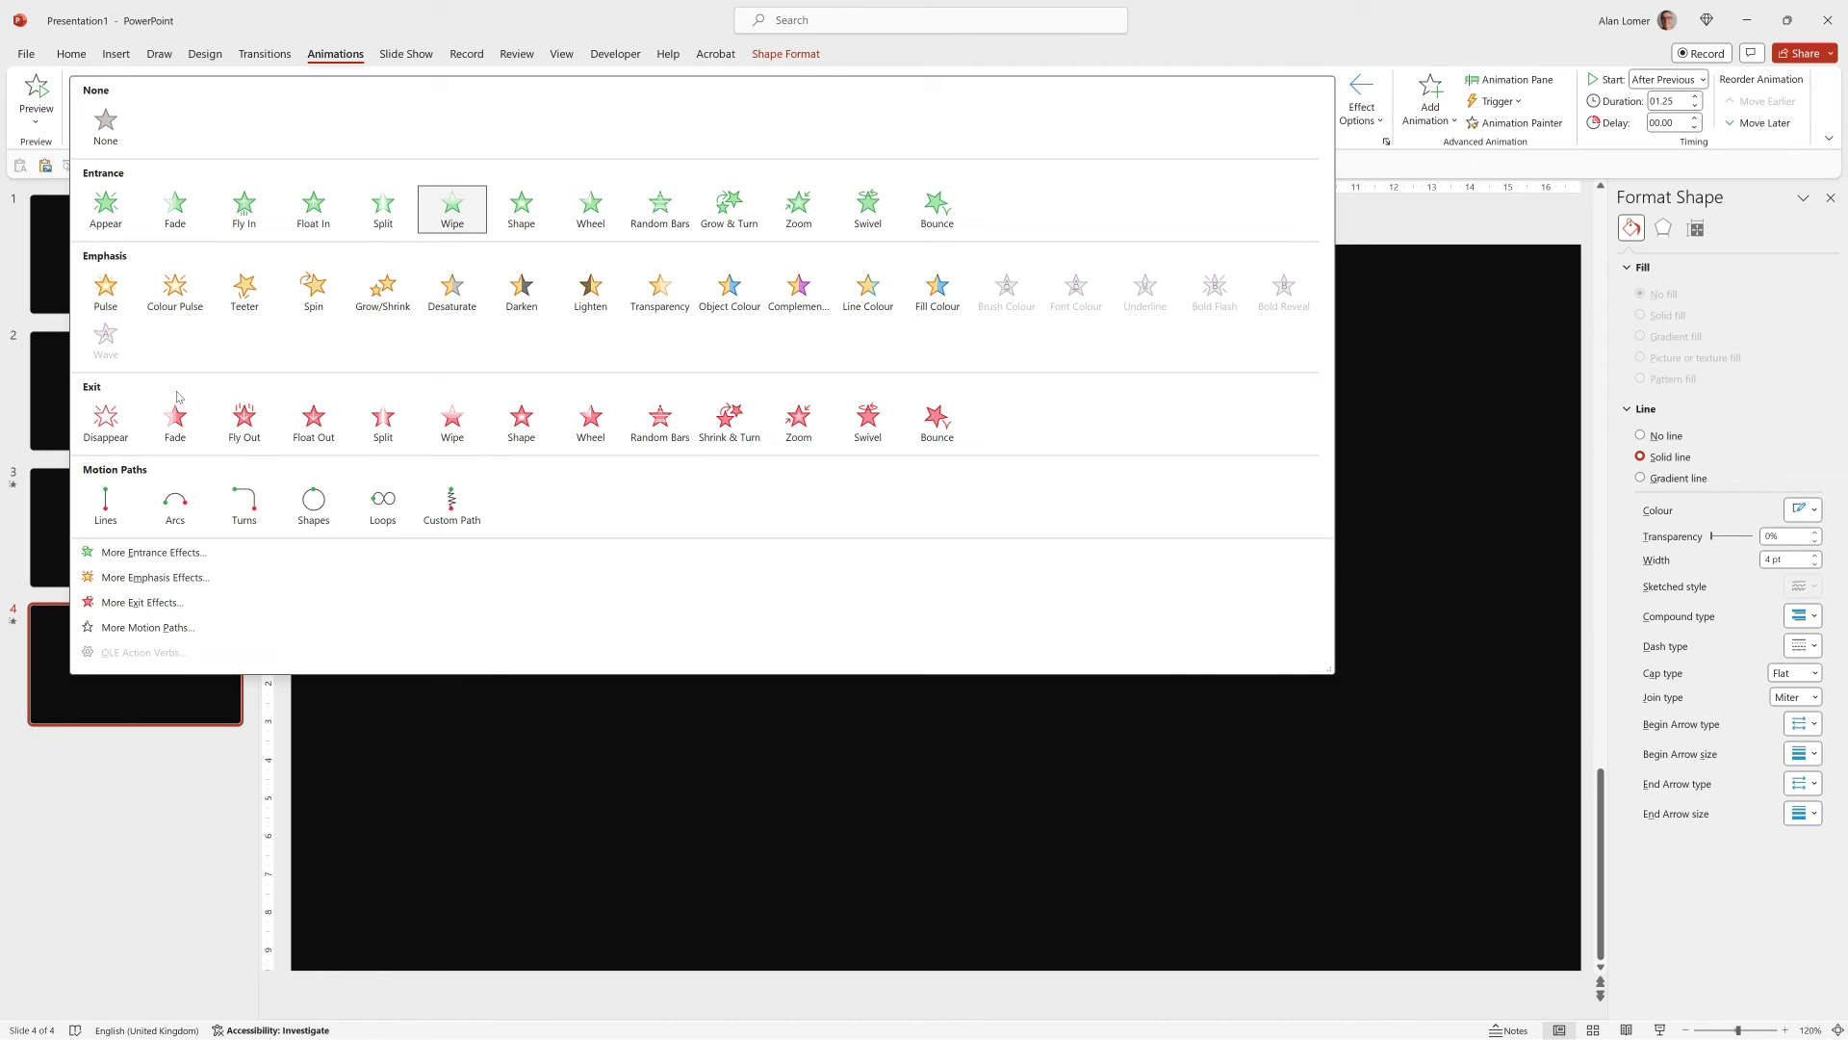
pyautogui.click(478, 438)
pyautogui.click(1361, 104)
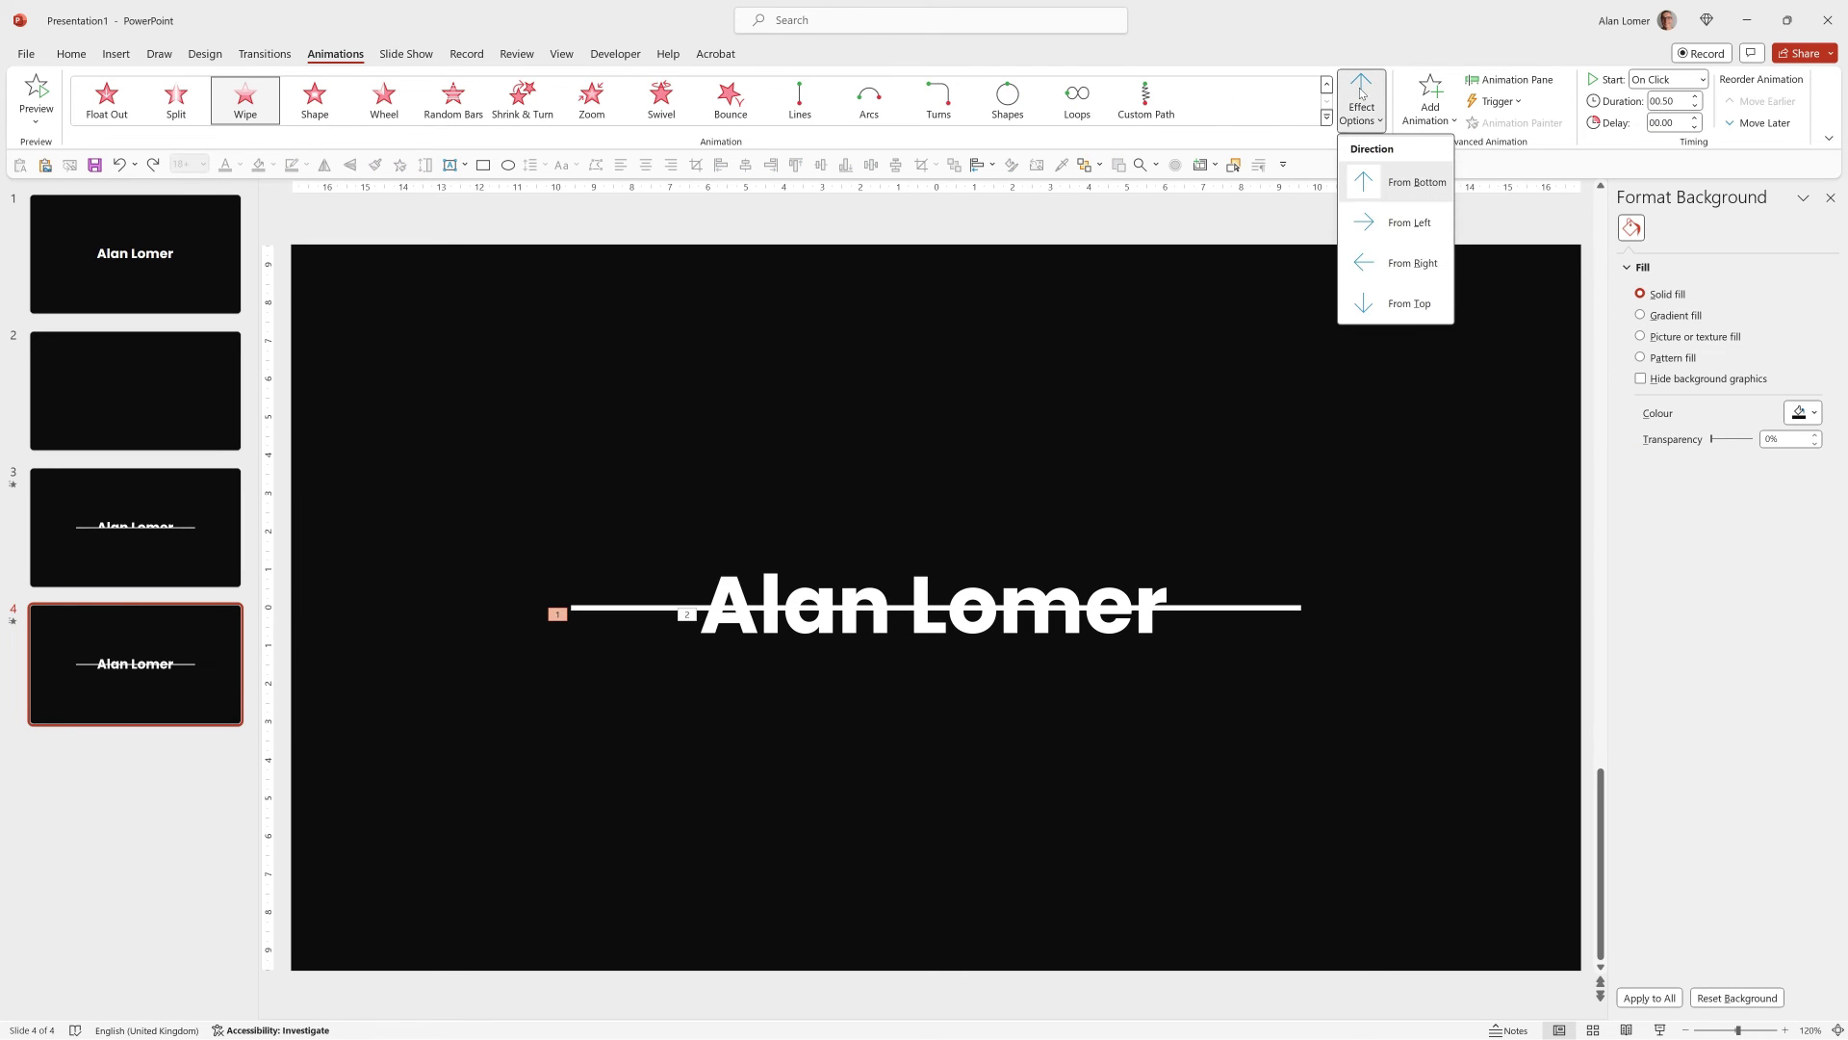
pyautogui.click(1403, 262)
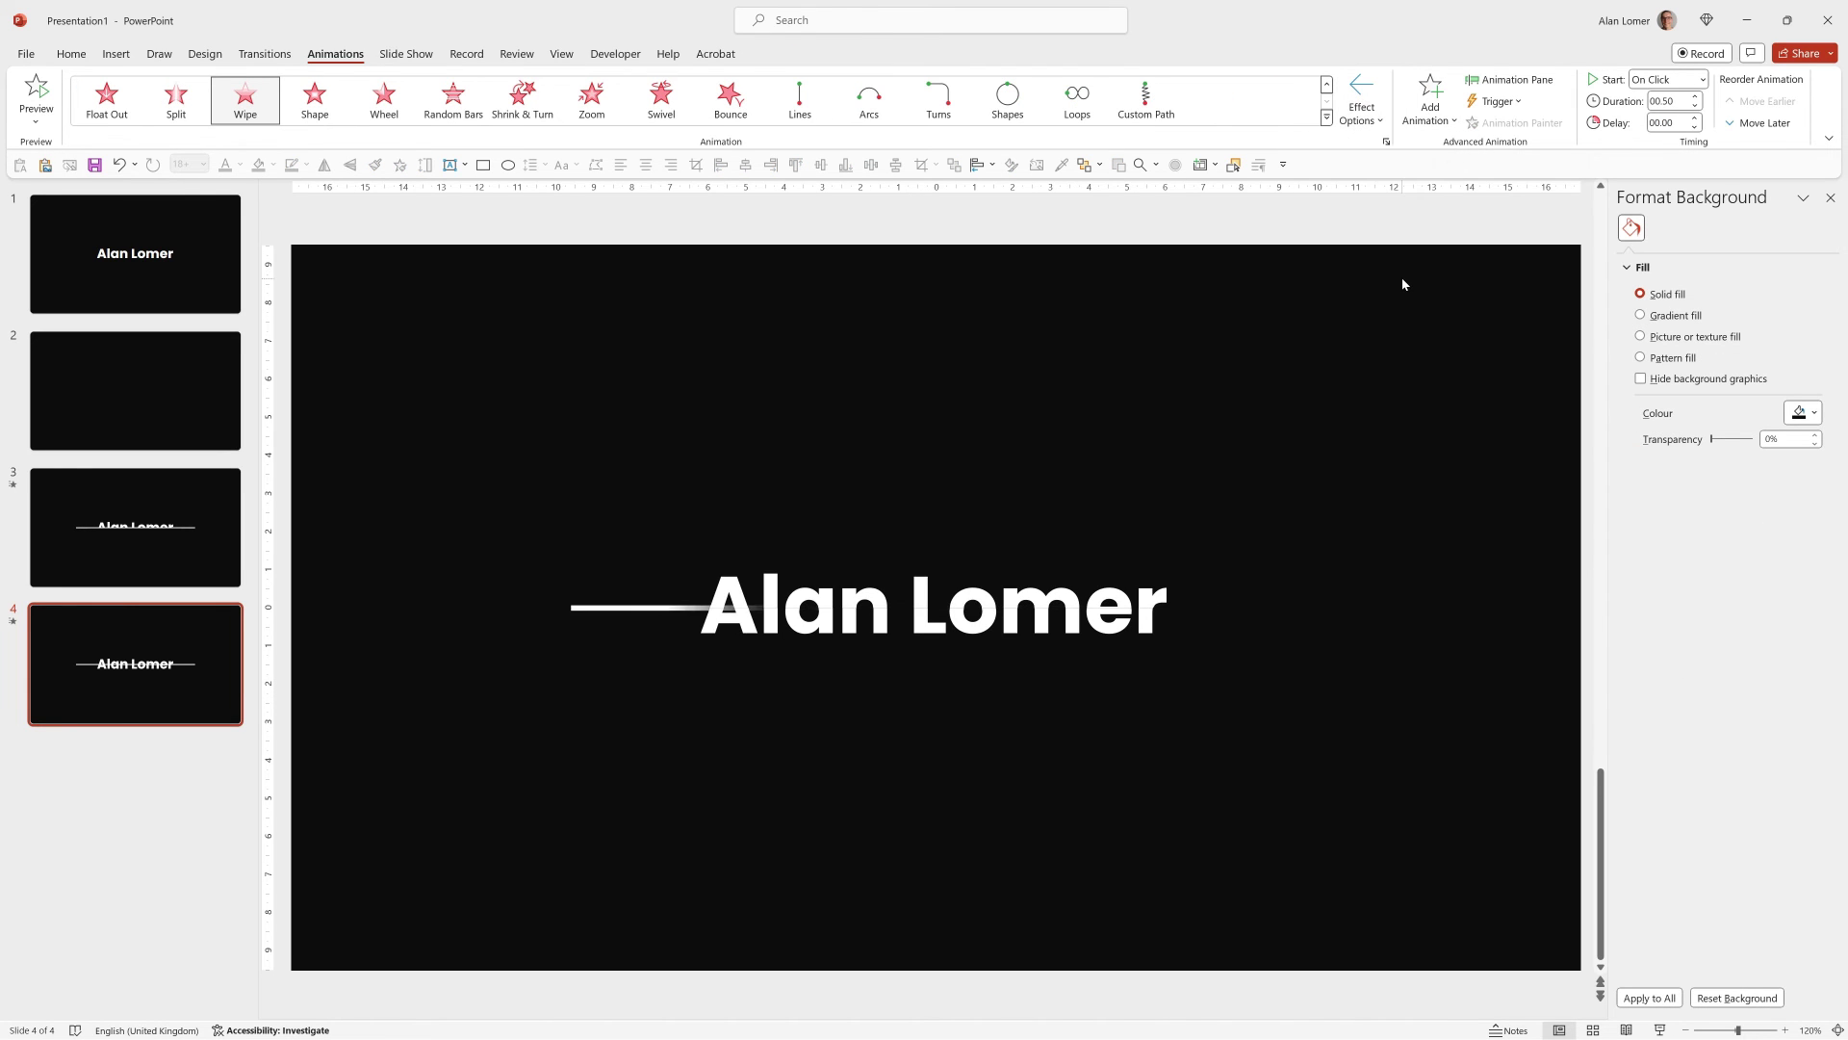
# Order the line's wipe after the text animation, lasting 1.25 seconds and starting After Previous
pyautogui.click(1509, 79)
pyautogui.moveTo(1686, 255); pyautogui.dragTo(1688, 305)
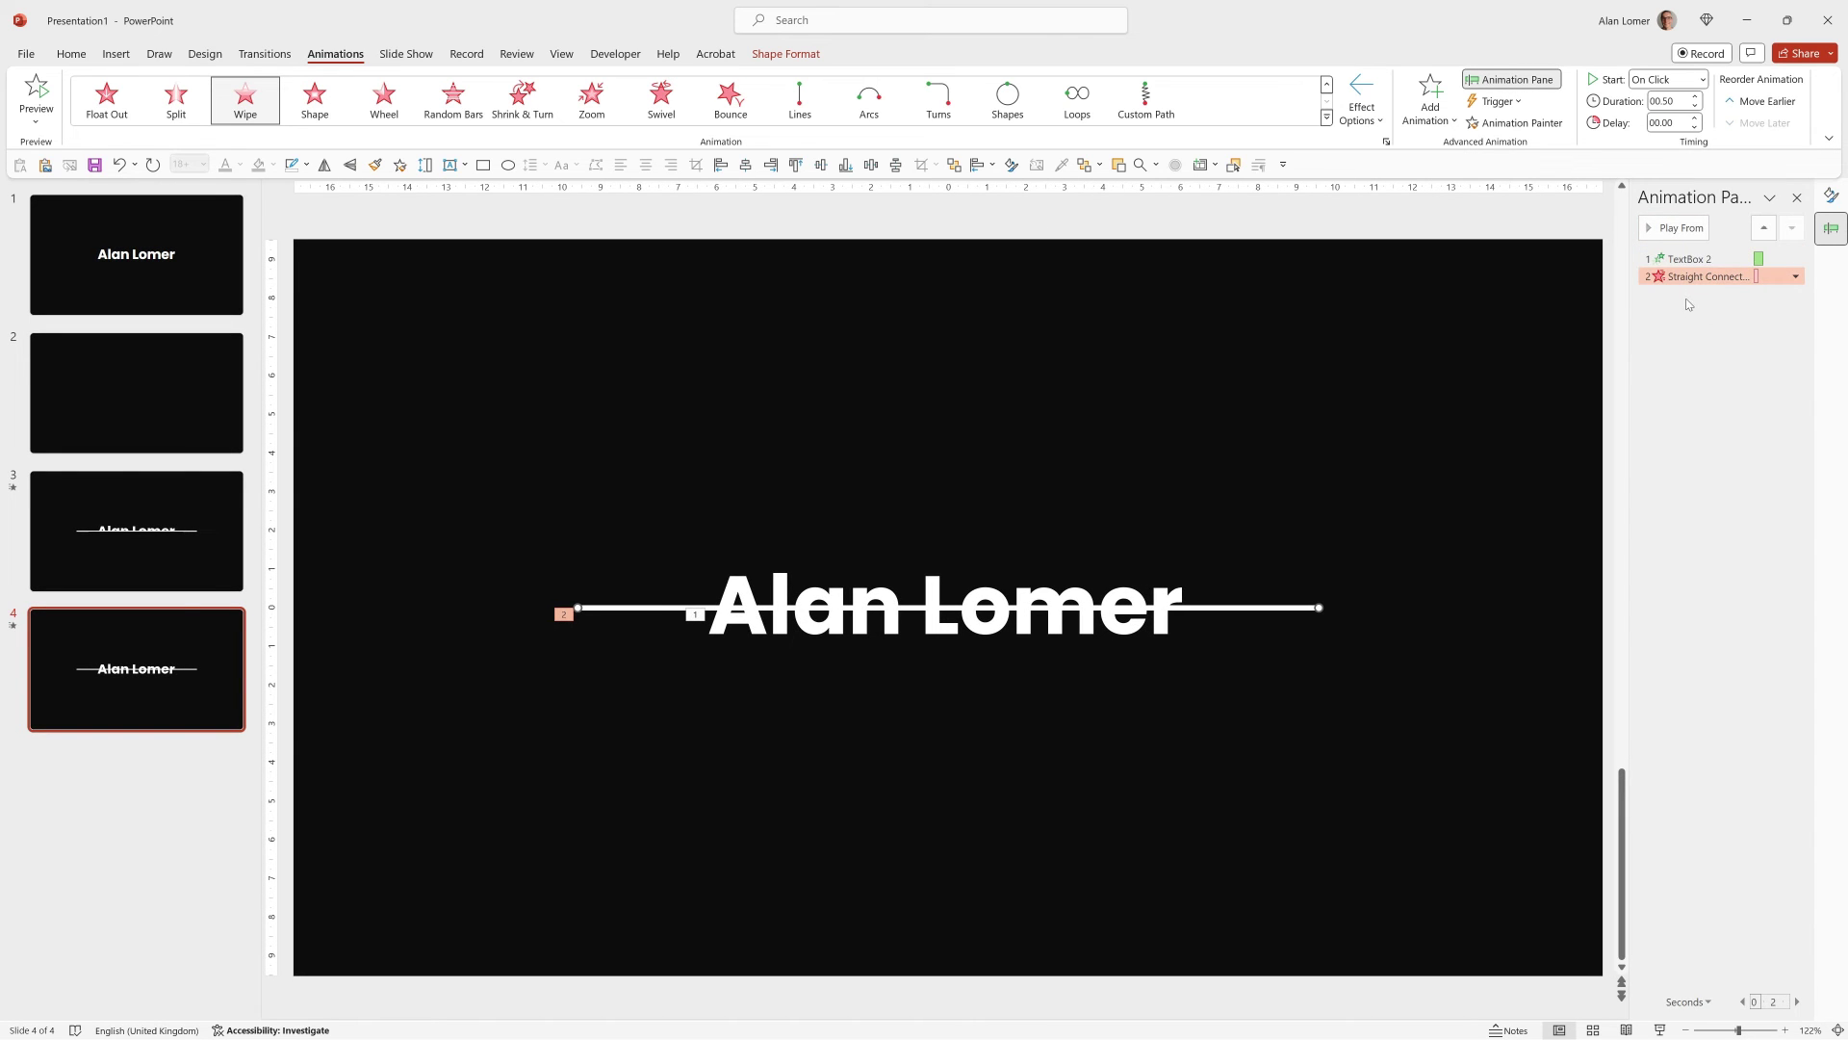
pyautogui.click(1694, 96)
pyautogui.click(1694, 96)
pyautogui.click(1694, 96)
pyautogui.click(1677, 84)
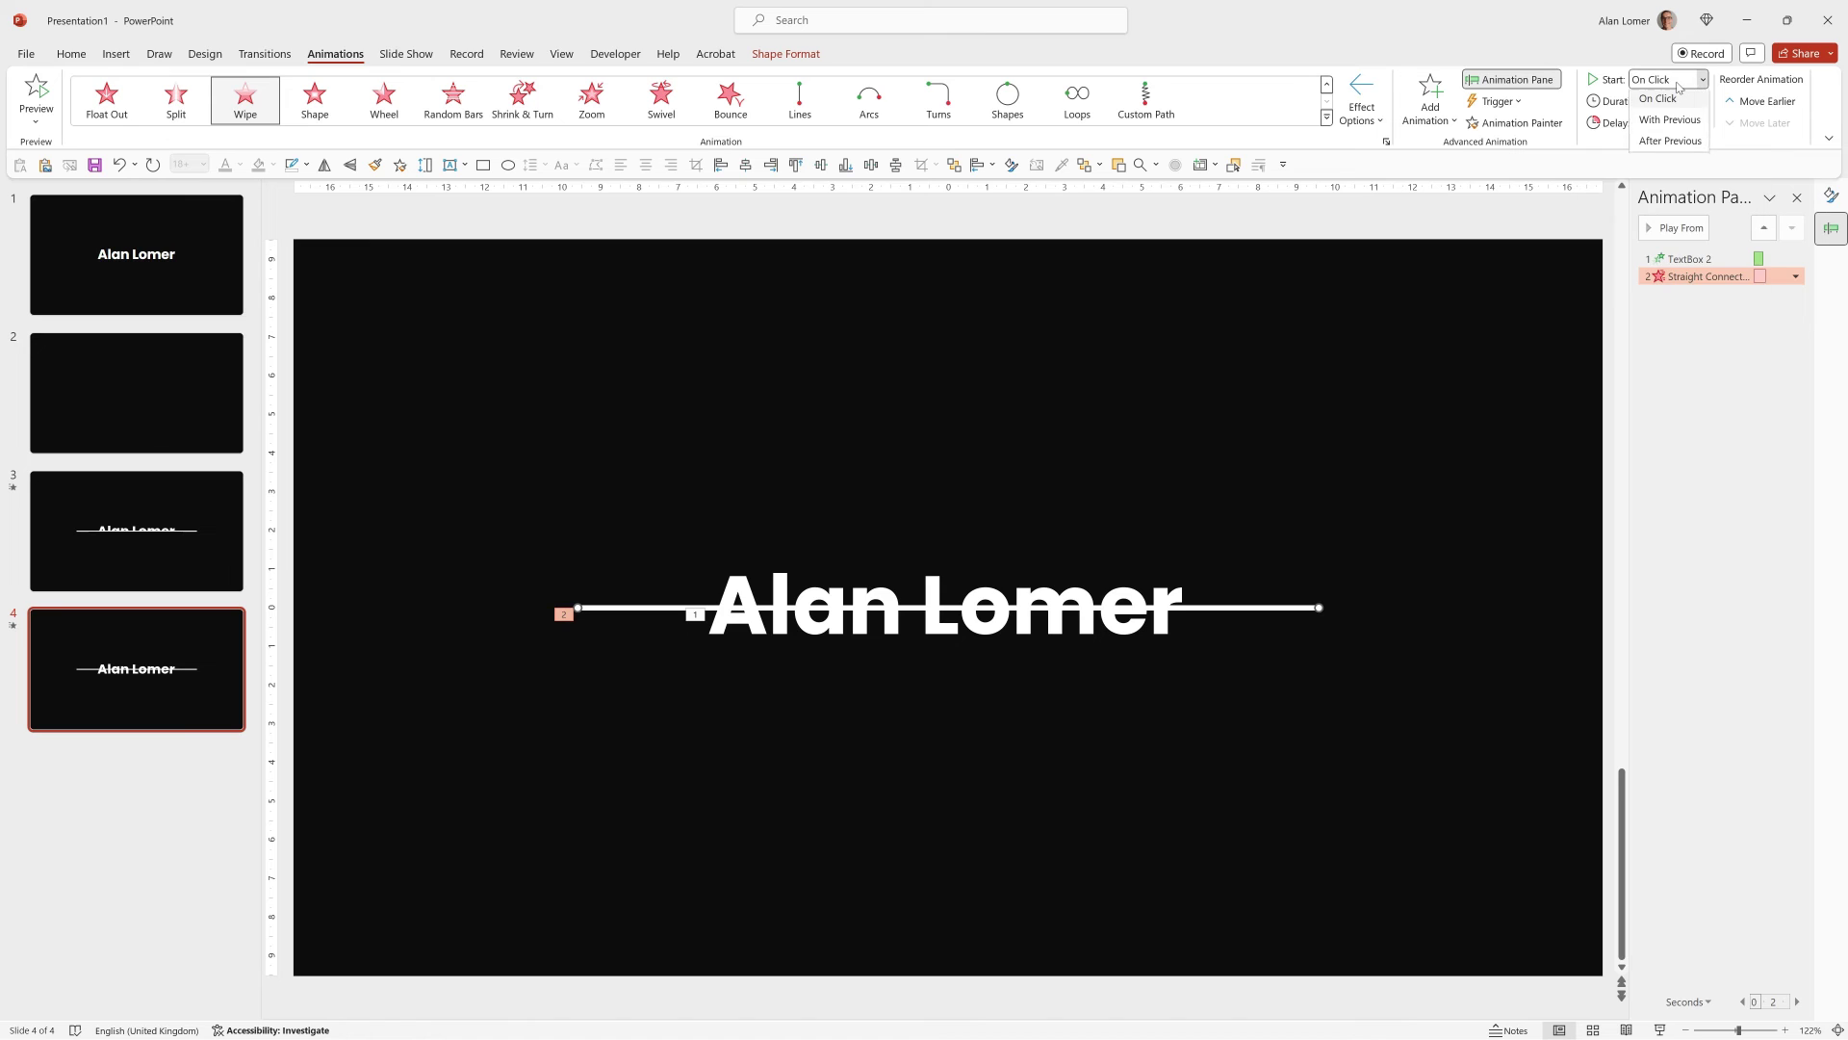
pyautogui.click(1674, 141)
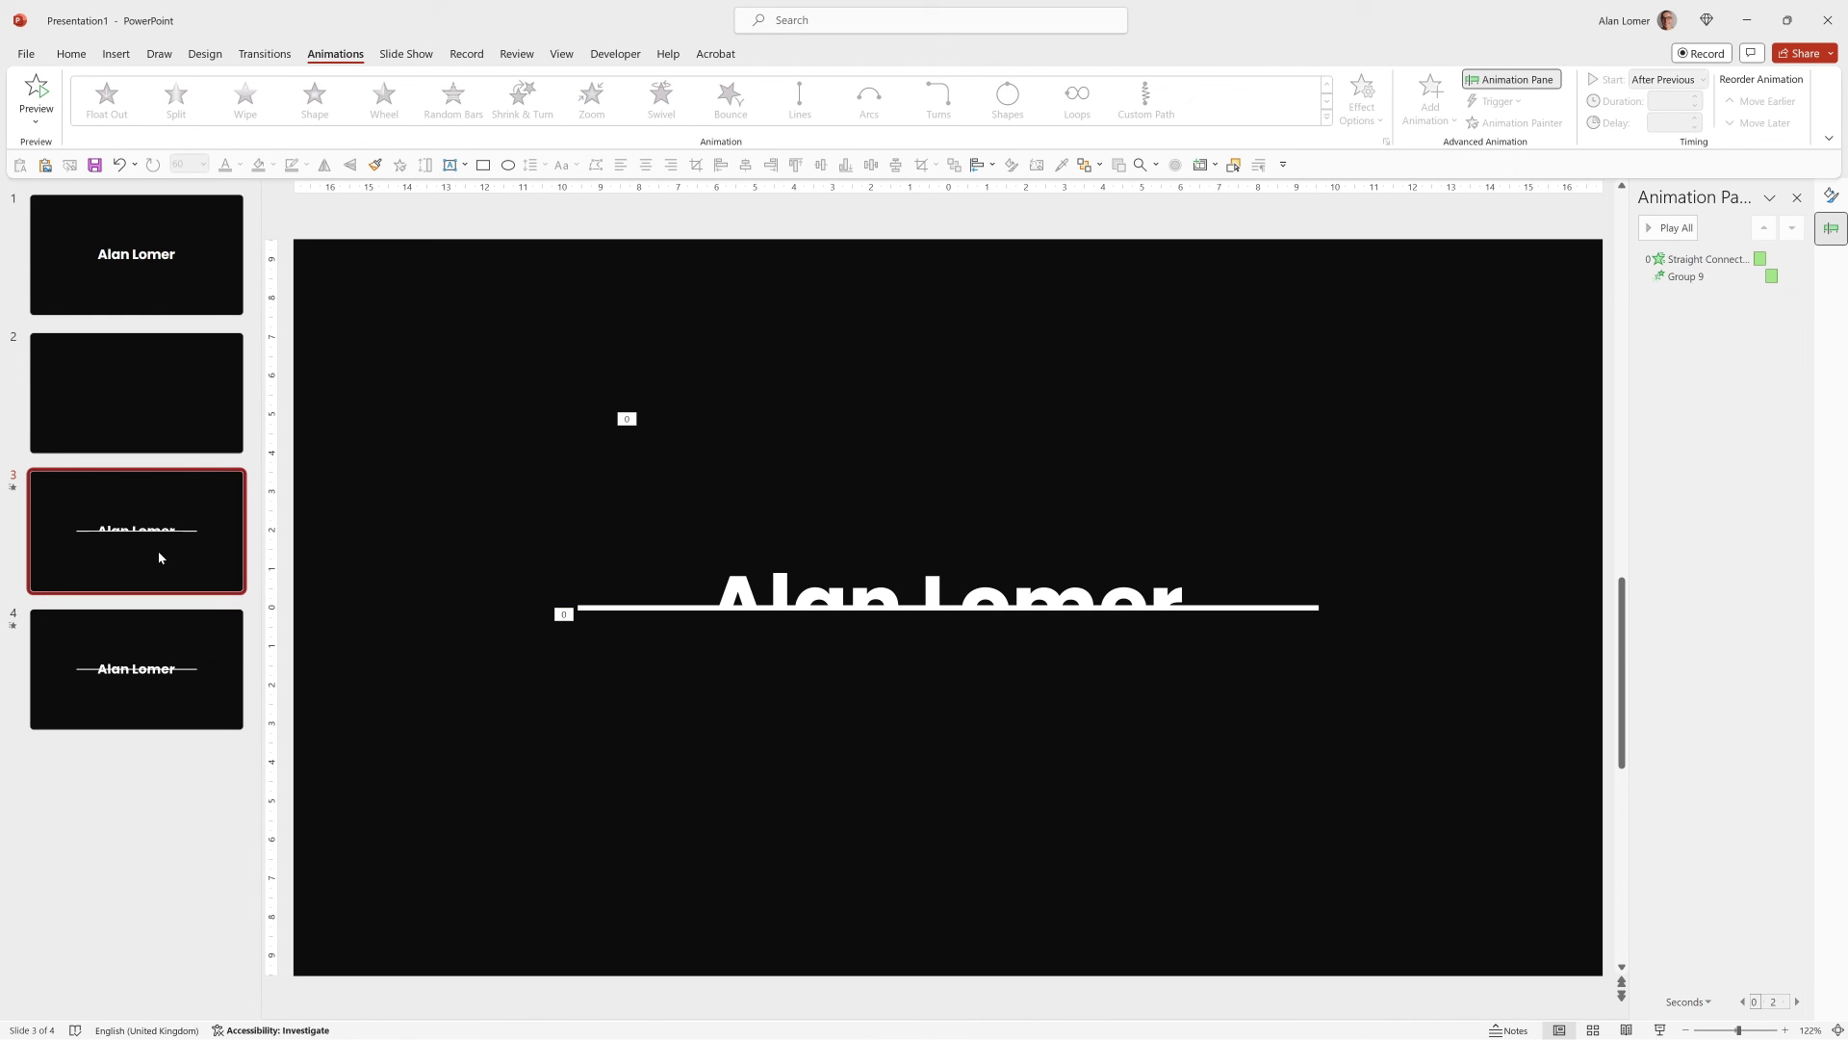
# Tick the After checkbox so slide 3 also advances automatically after 00:00
pyautogui.click(265, 54)
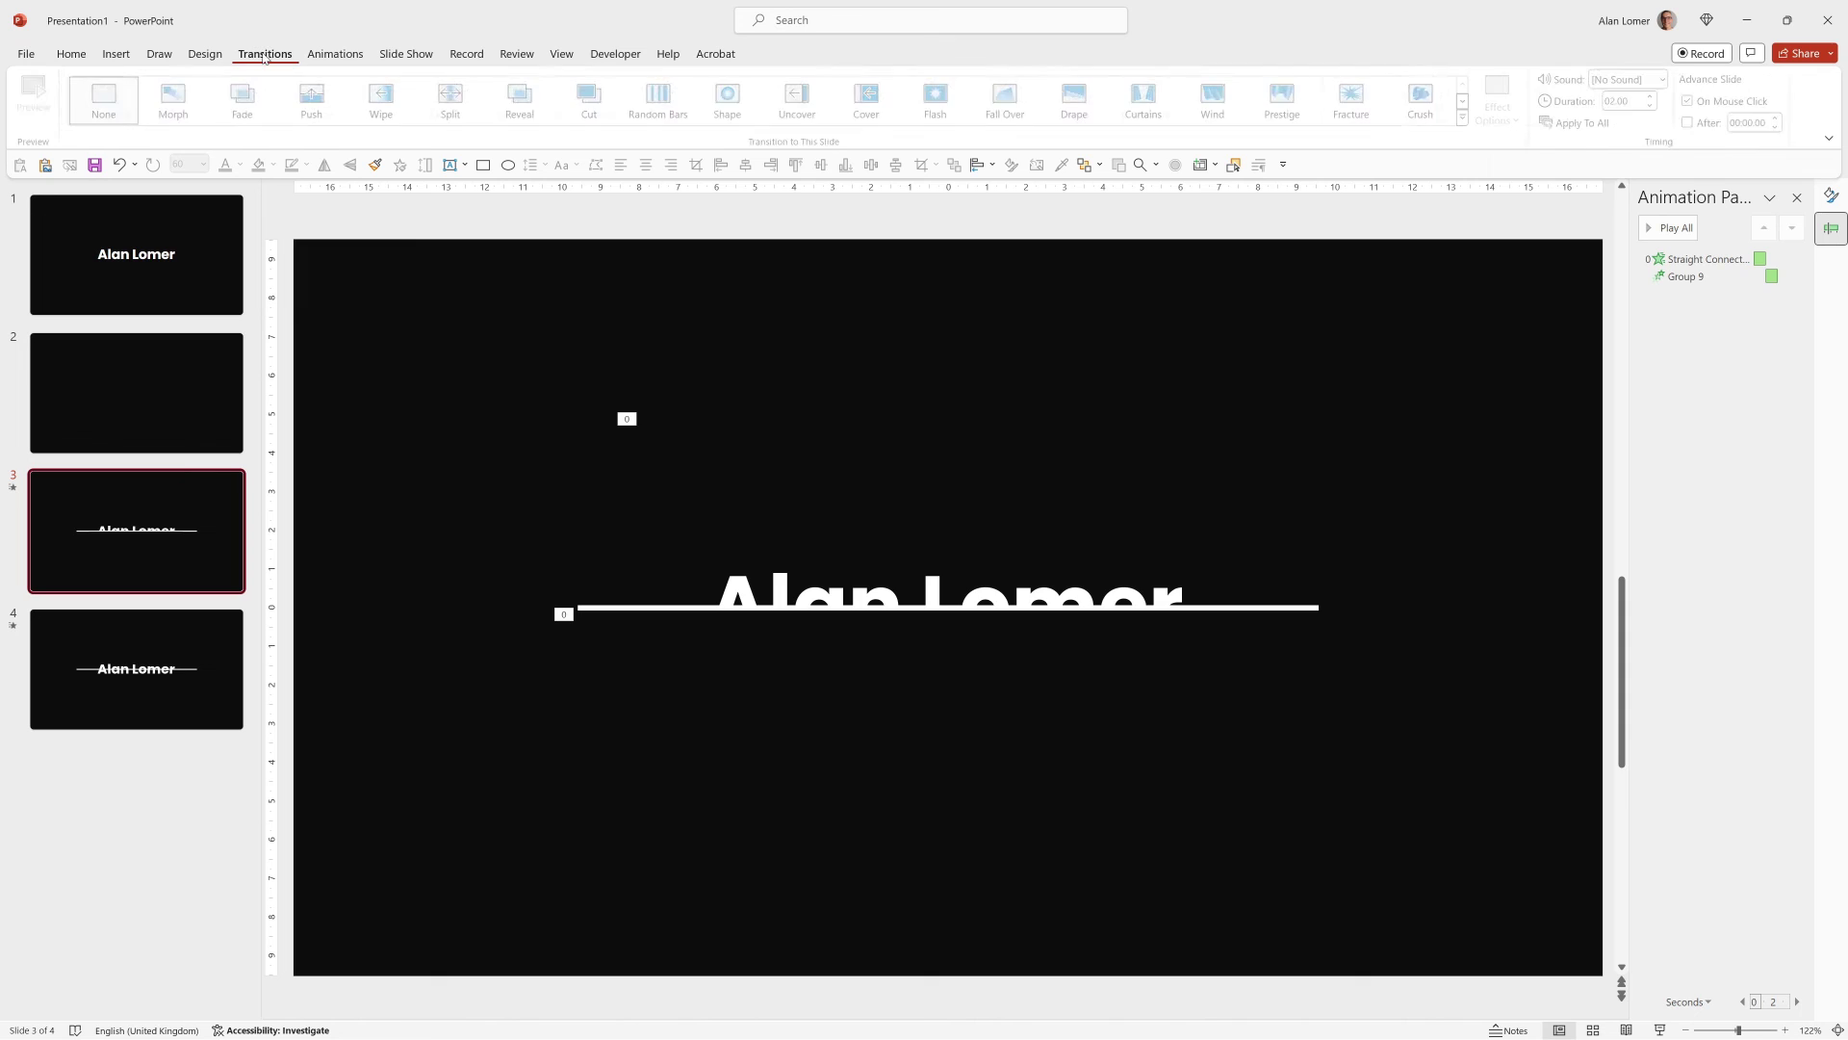
pyautogui.click(1690, 123)
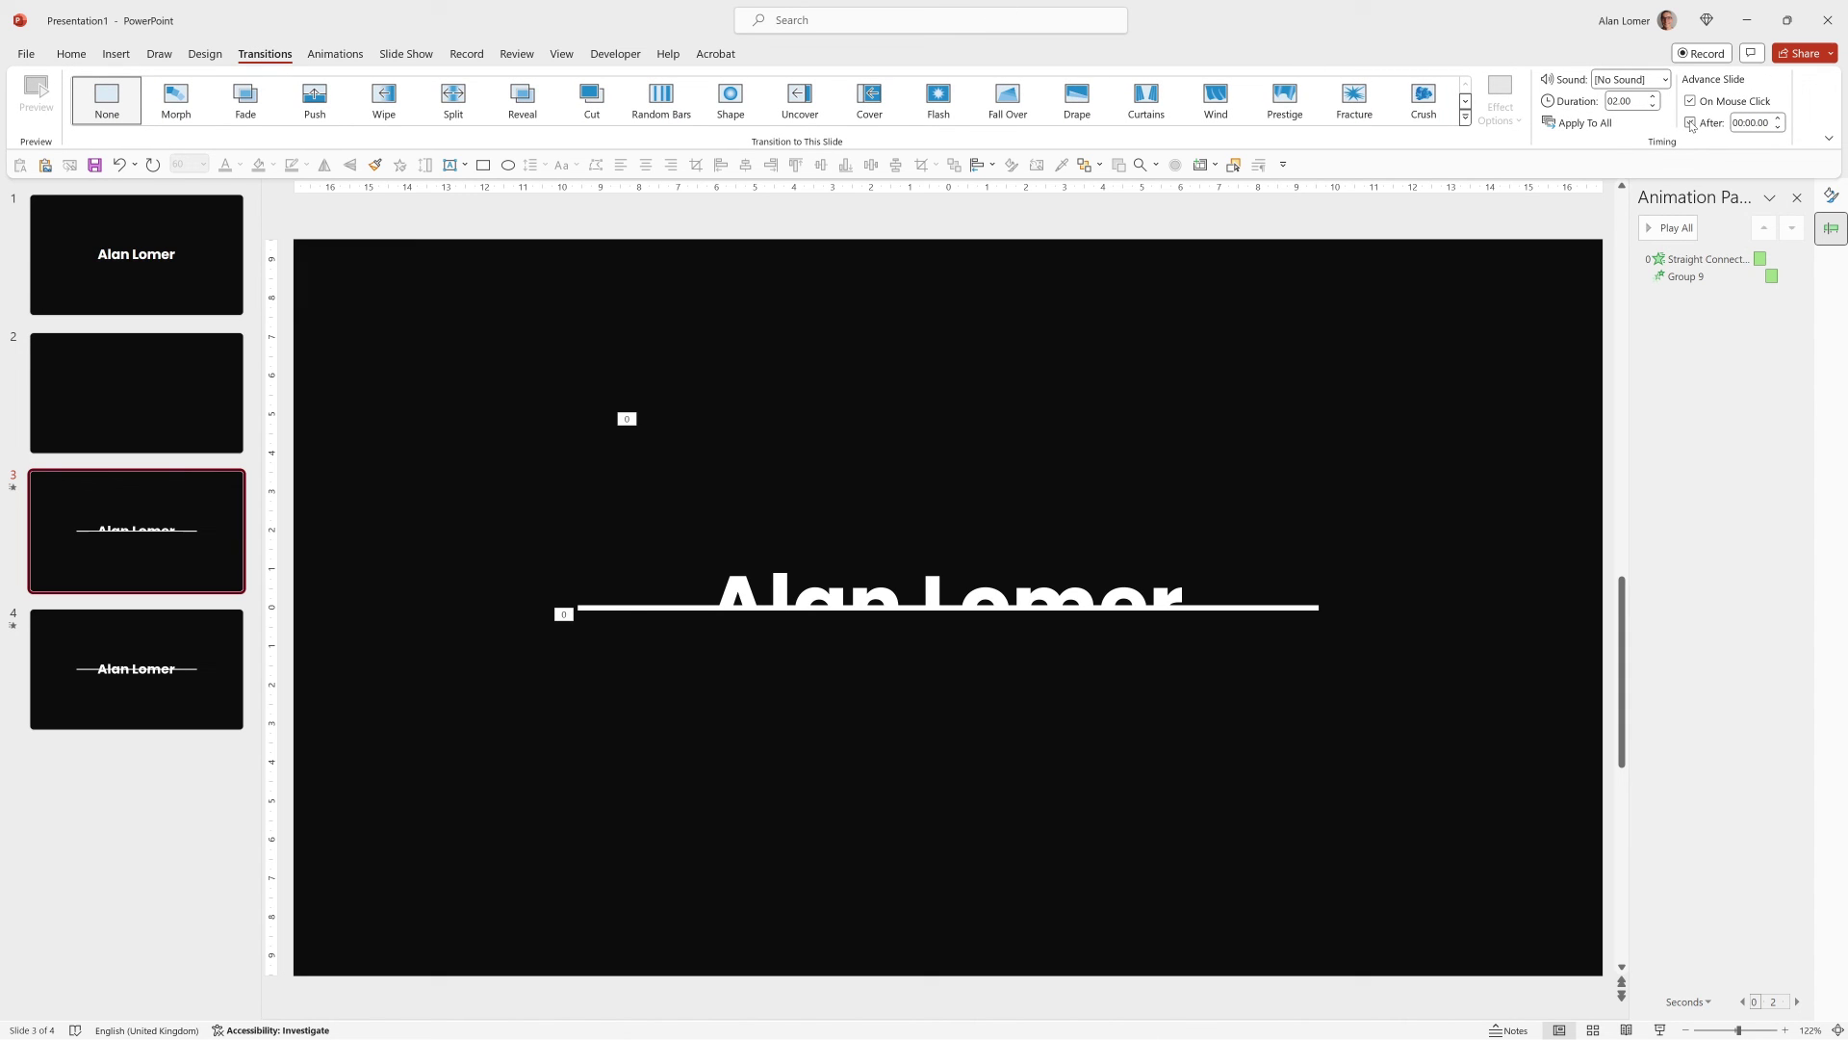